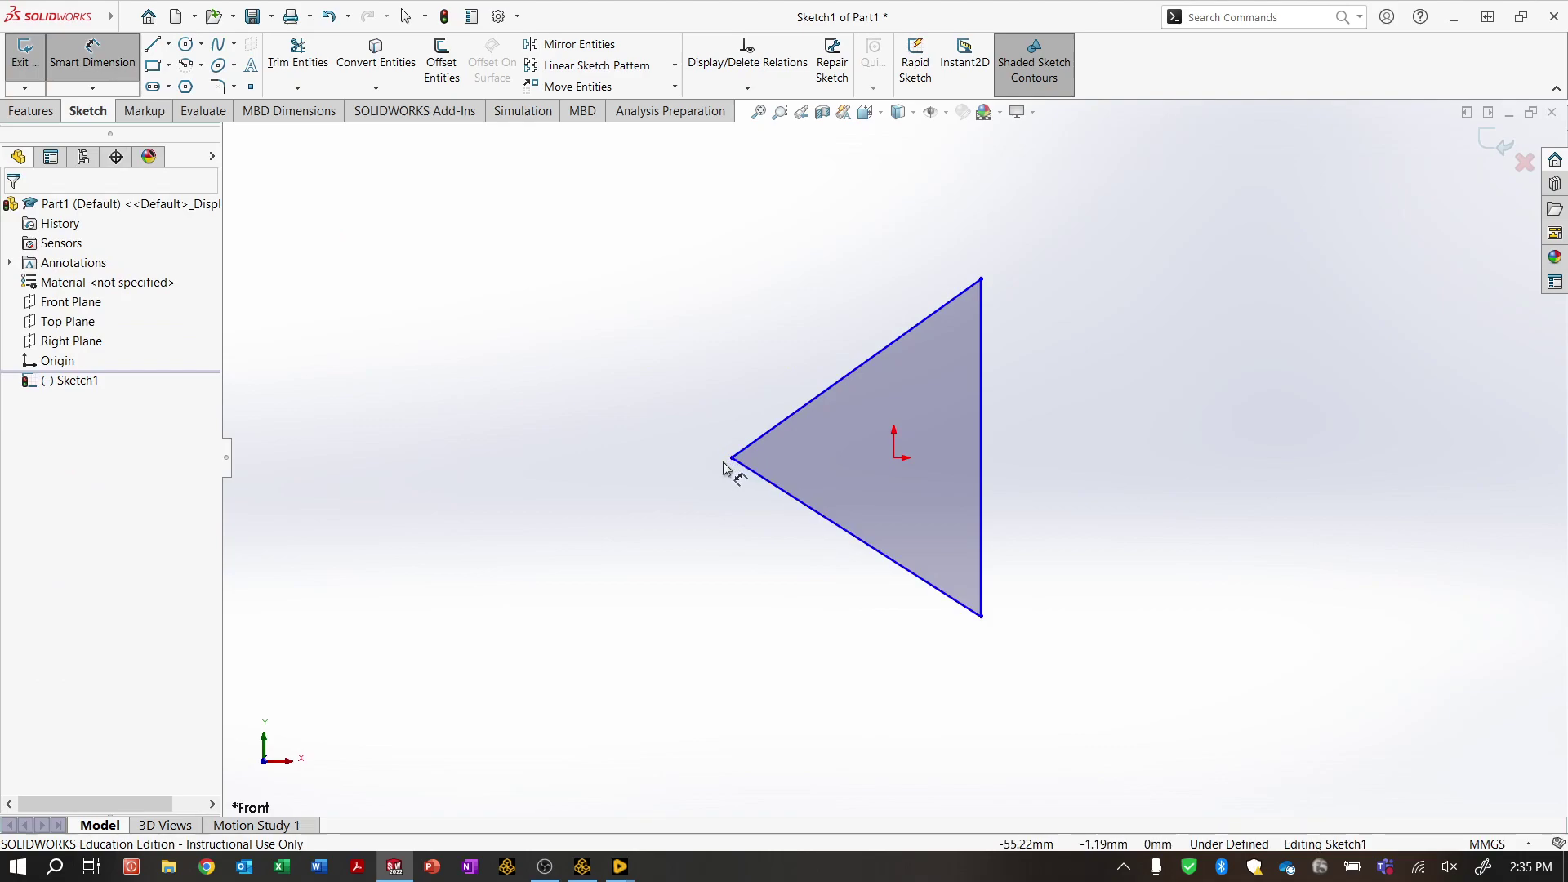
- Add a horizontal dimension between the triangle's left vertex and the origin, accepting the value as drawn
click(732, 458)
click(895, 458)
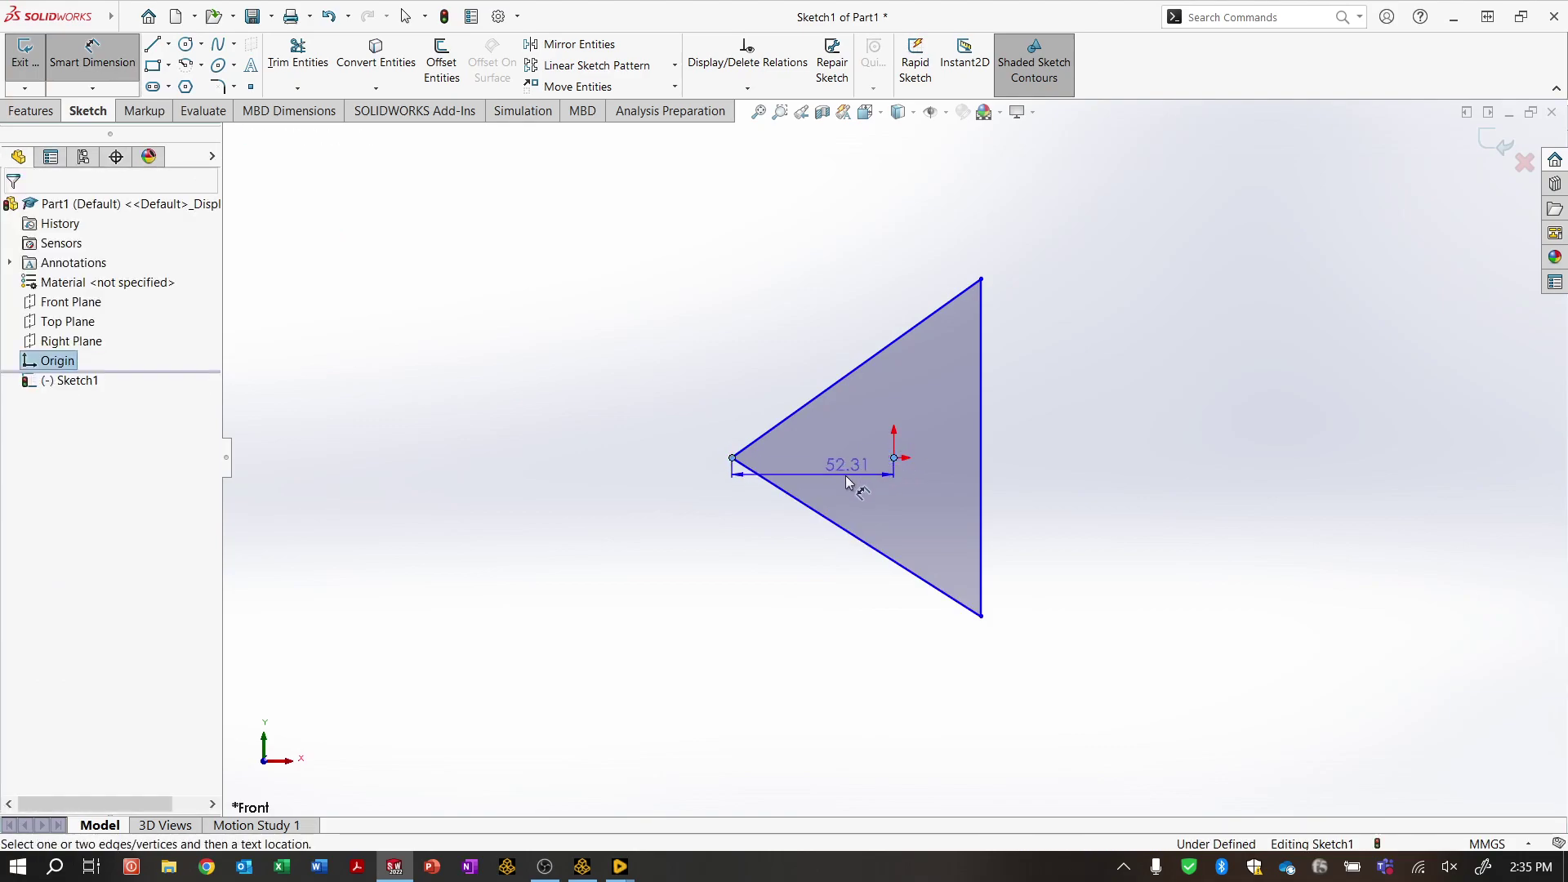
click(811, 537)
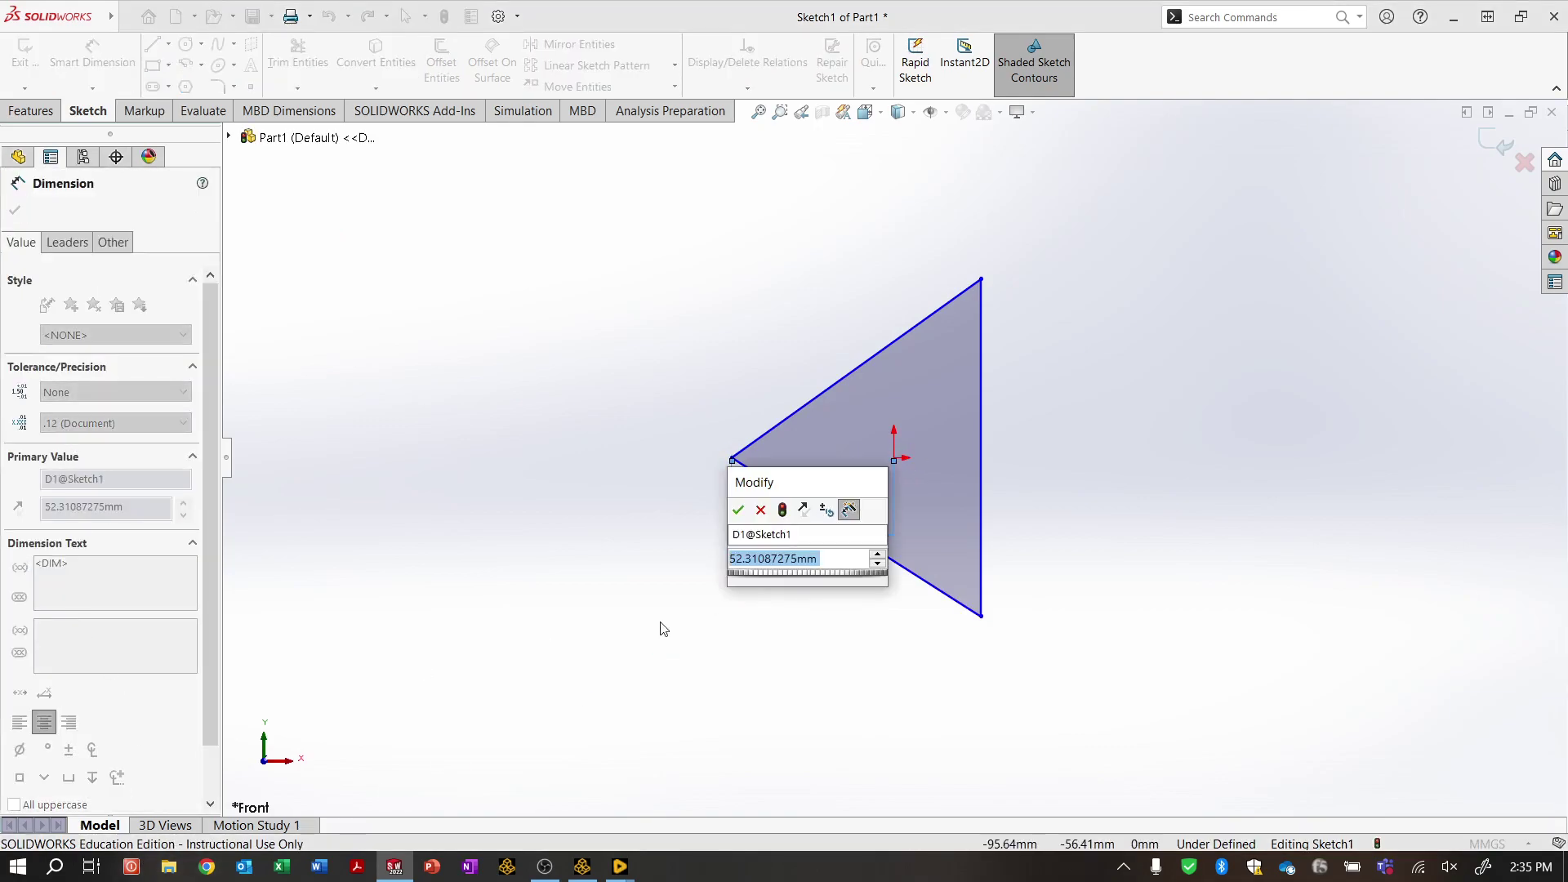
click(740, 510)
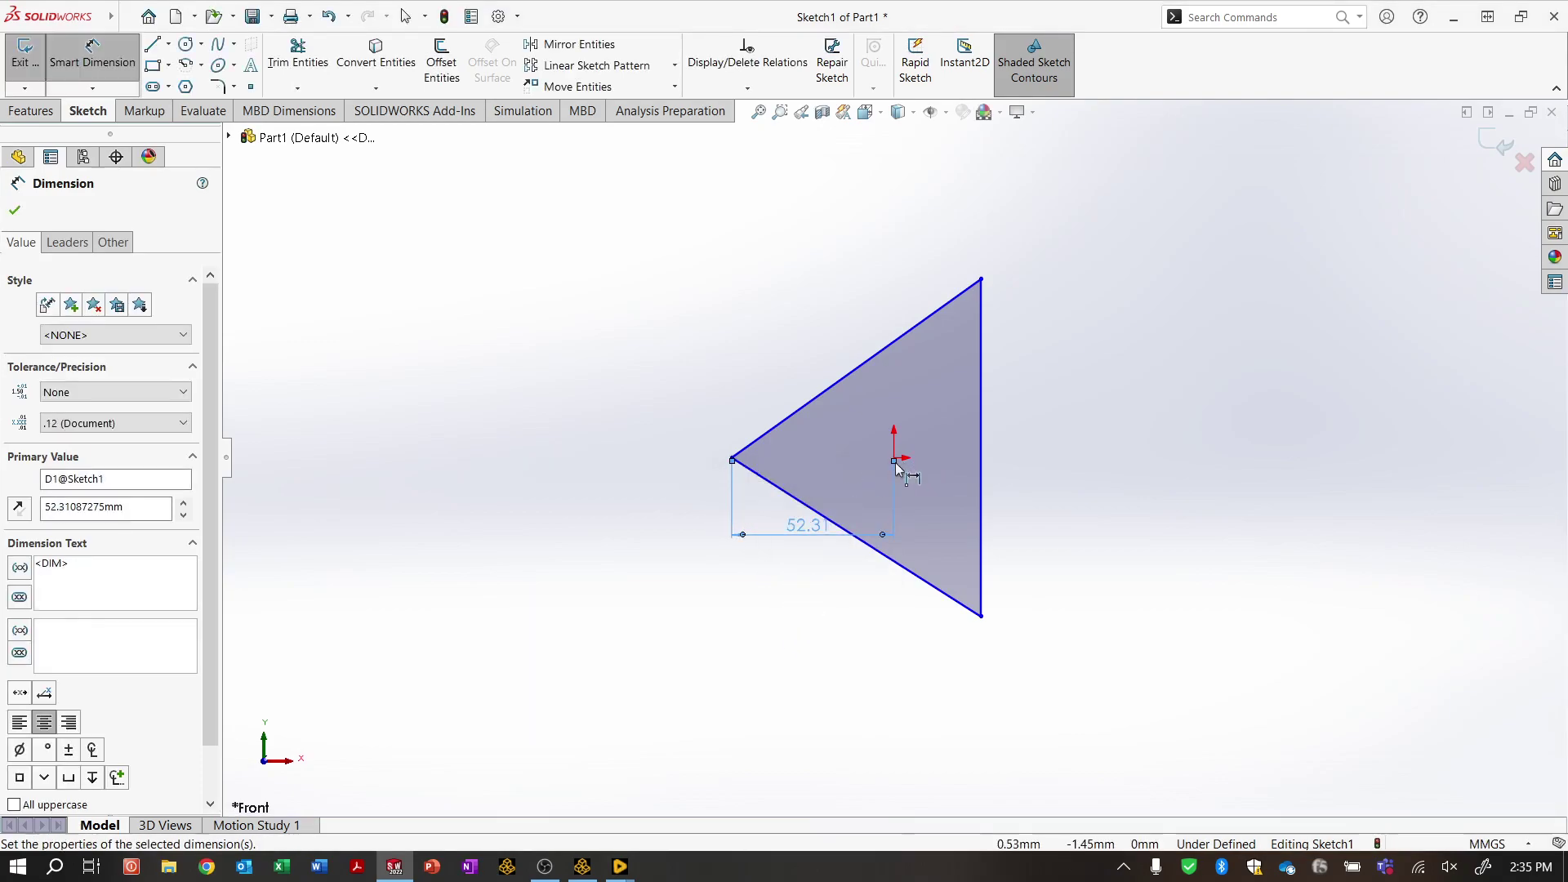
key(Escape)
drag(894, 461, 984, 471)
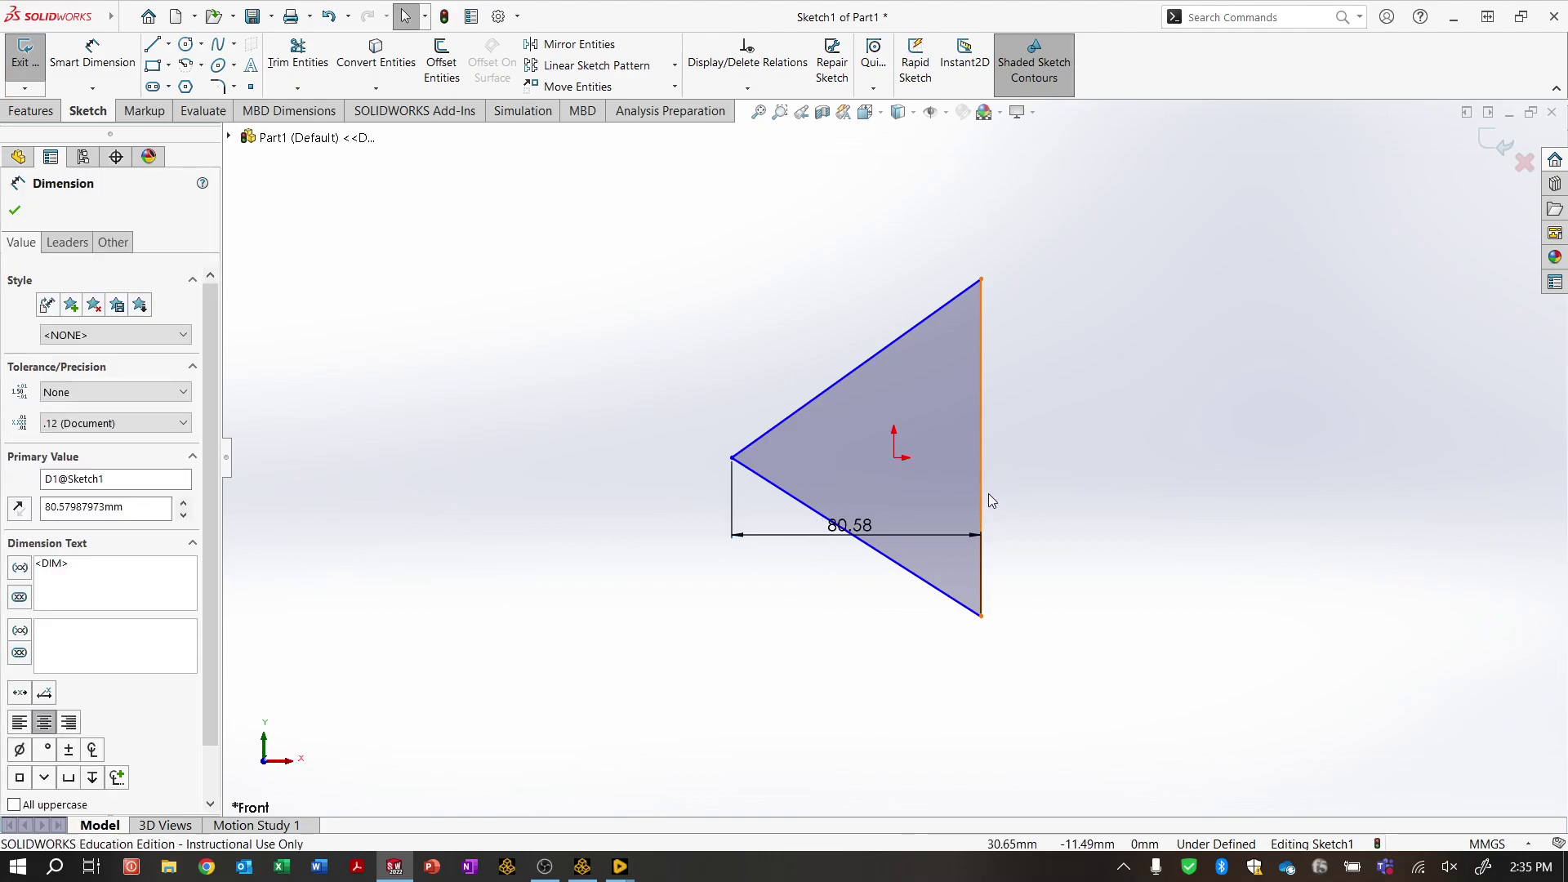
key(ctrl+z)
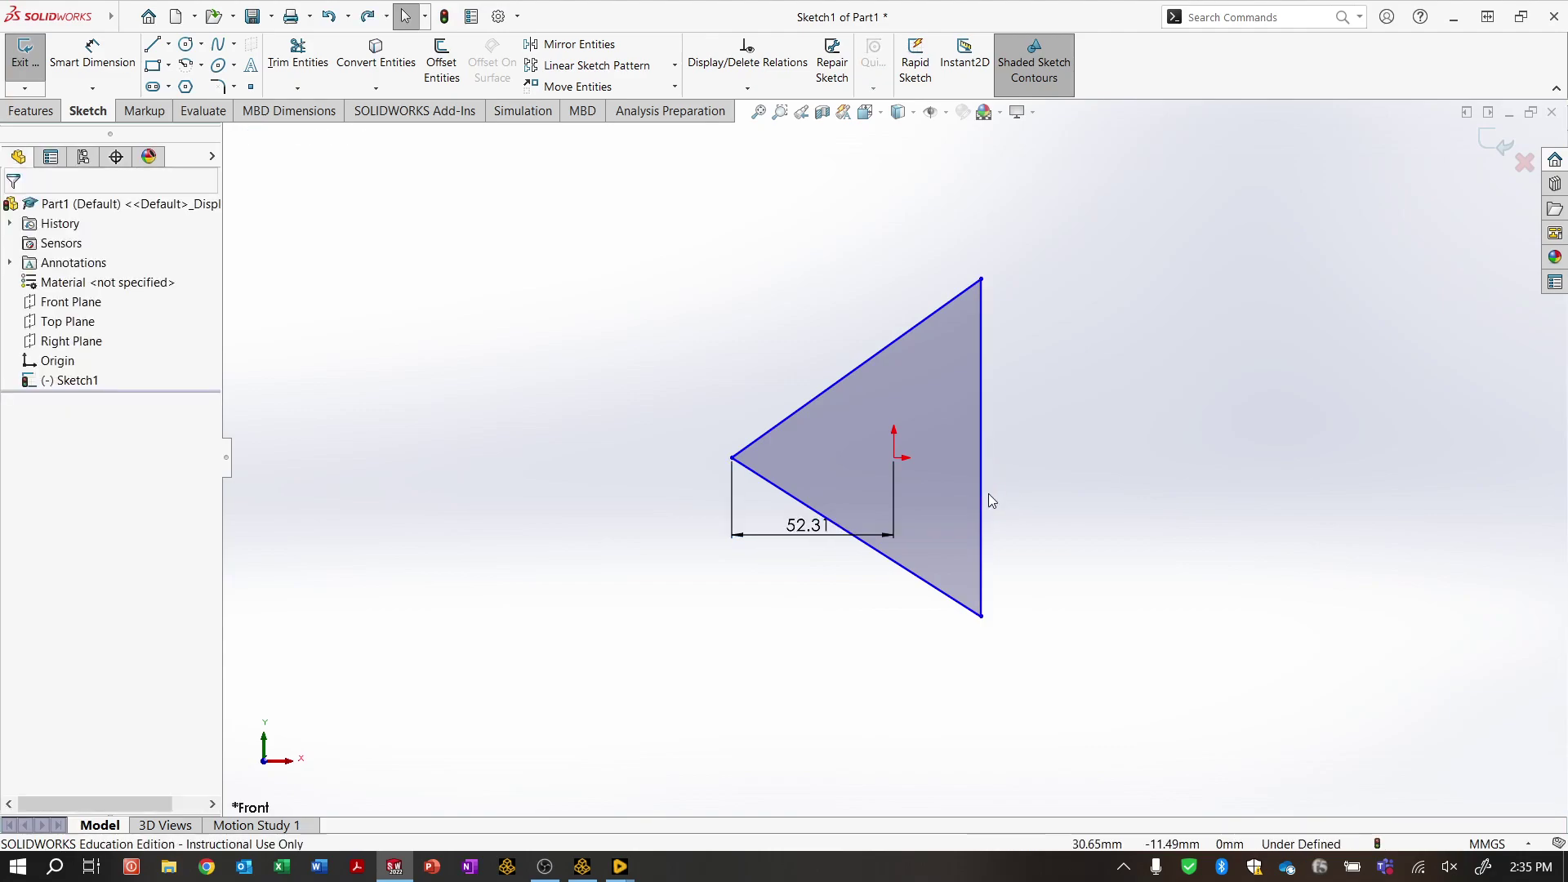
- Dimension the horizontal distance from the origin to the triangle's vertical side as 100 mm
click(985, 445)
click(896, 460)
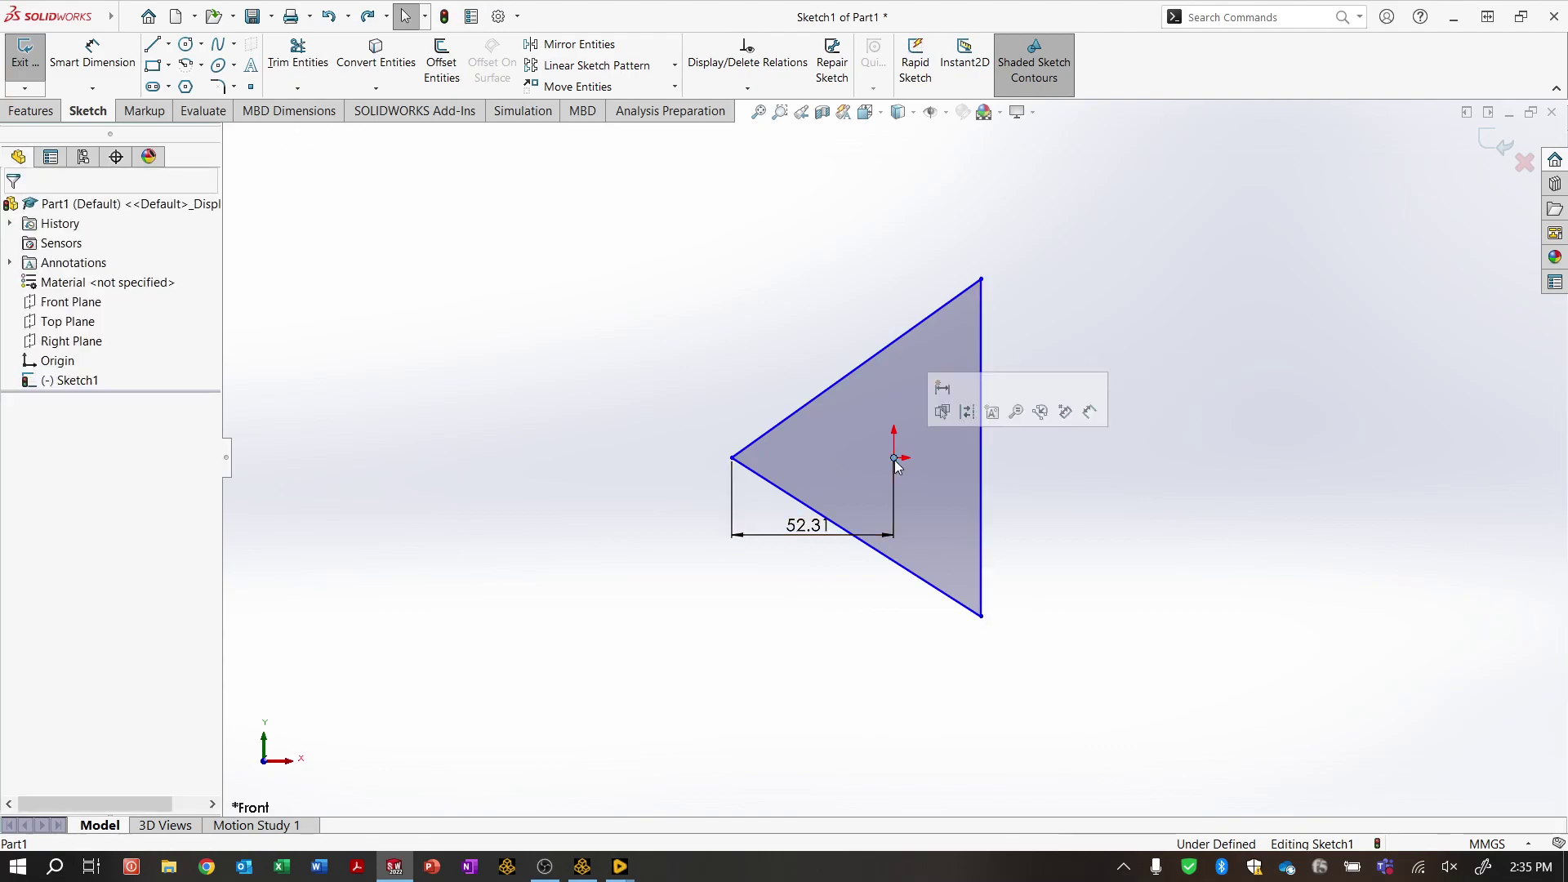
click(1090, 412)
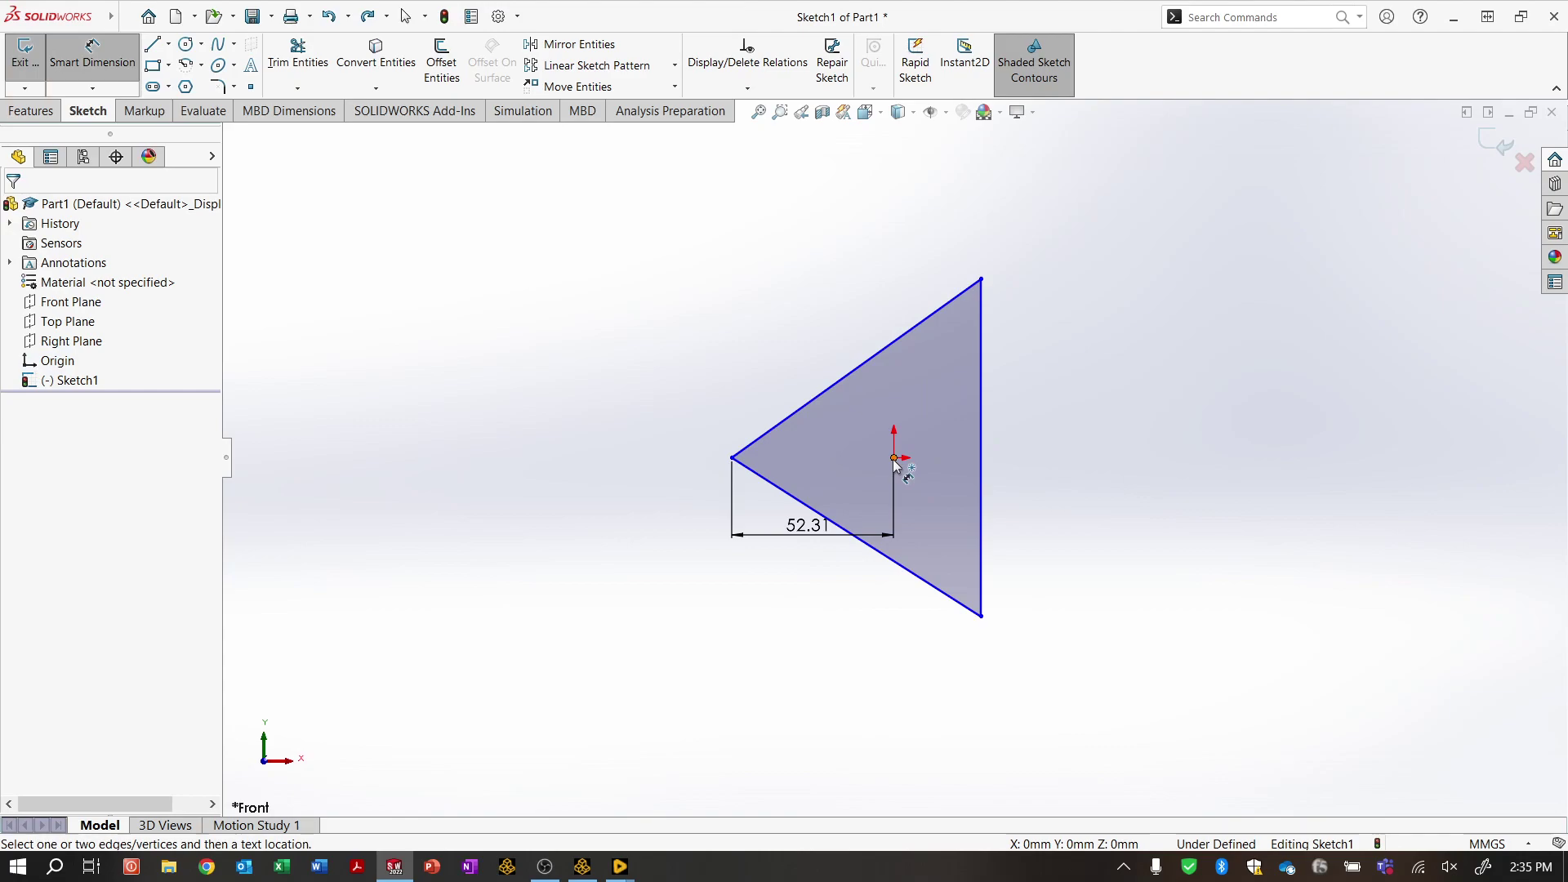
click(983, 478)
click(956, 545)
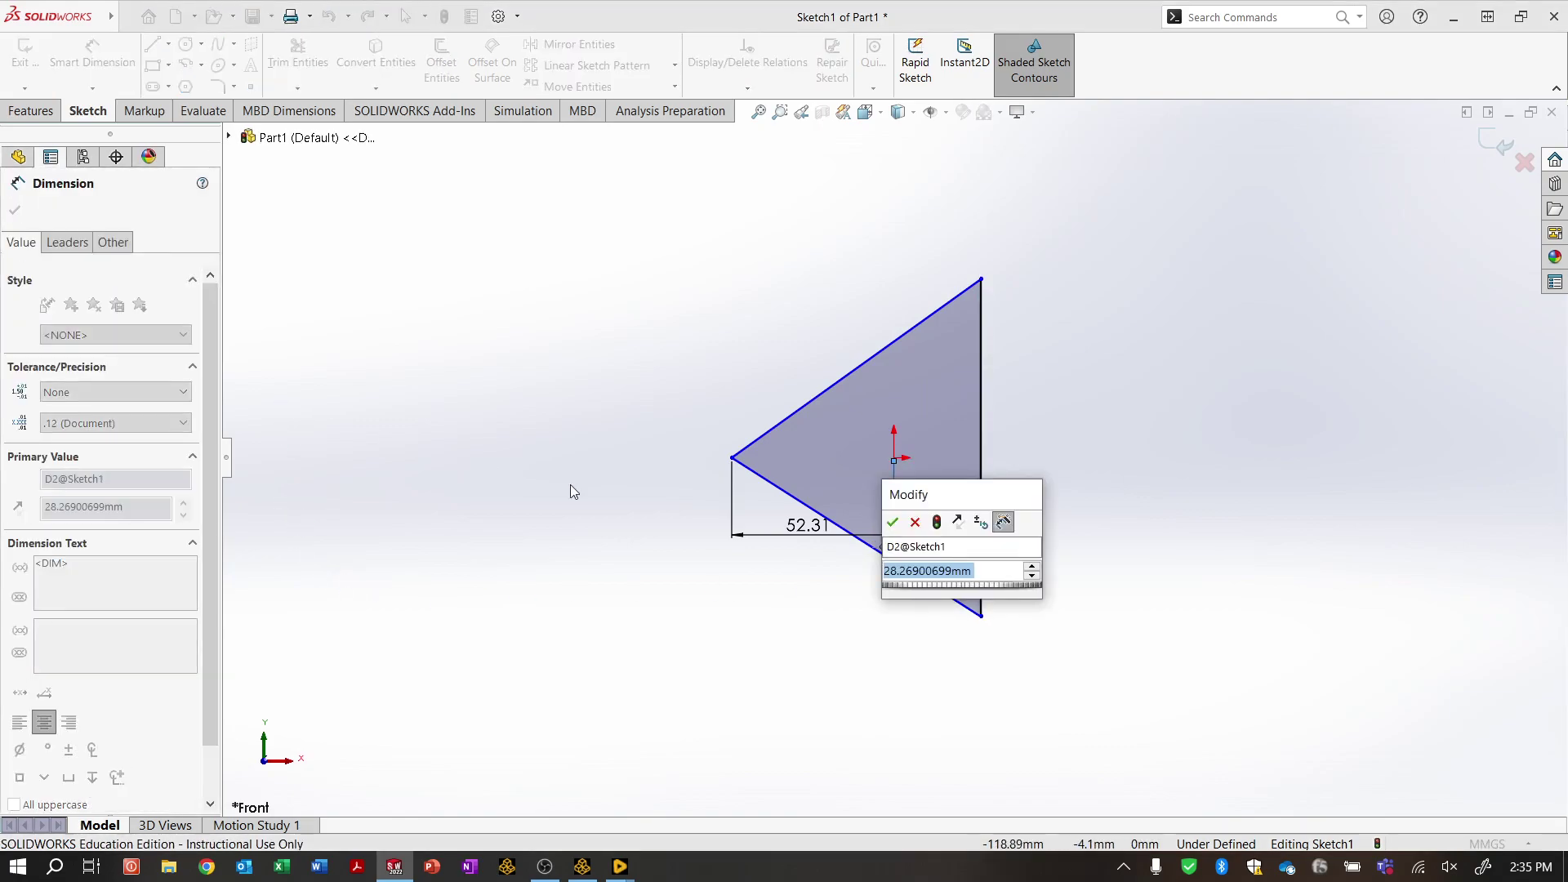
text(100)
key(Return)
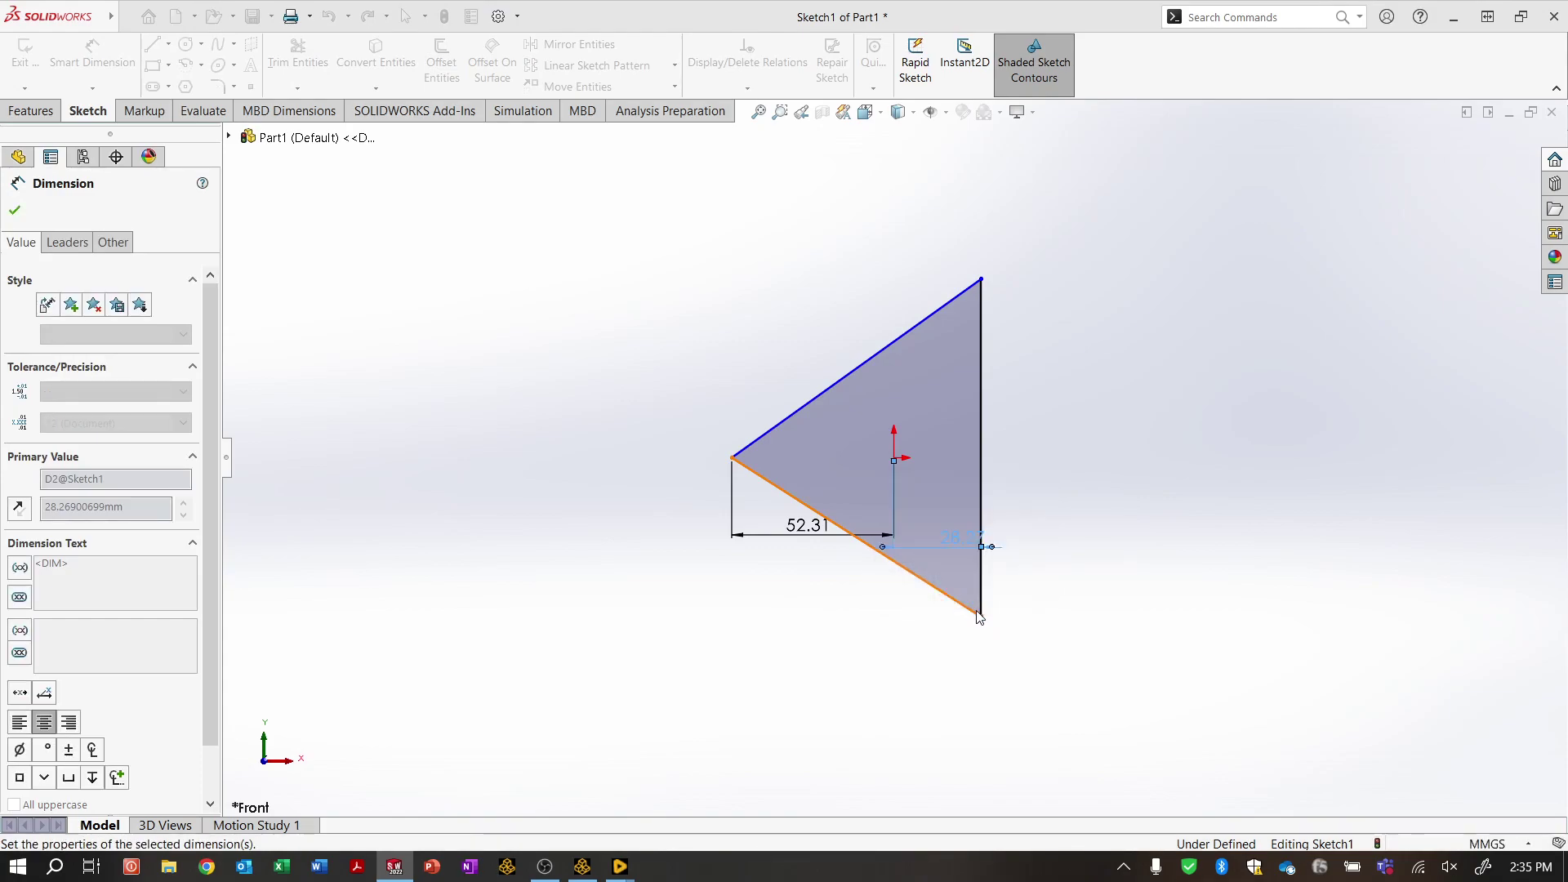
- Set the distance between the triangle's left vertex and the origin to 200 mm
click(837, 545)
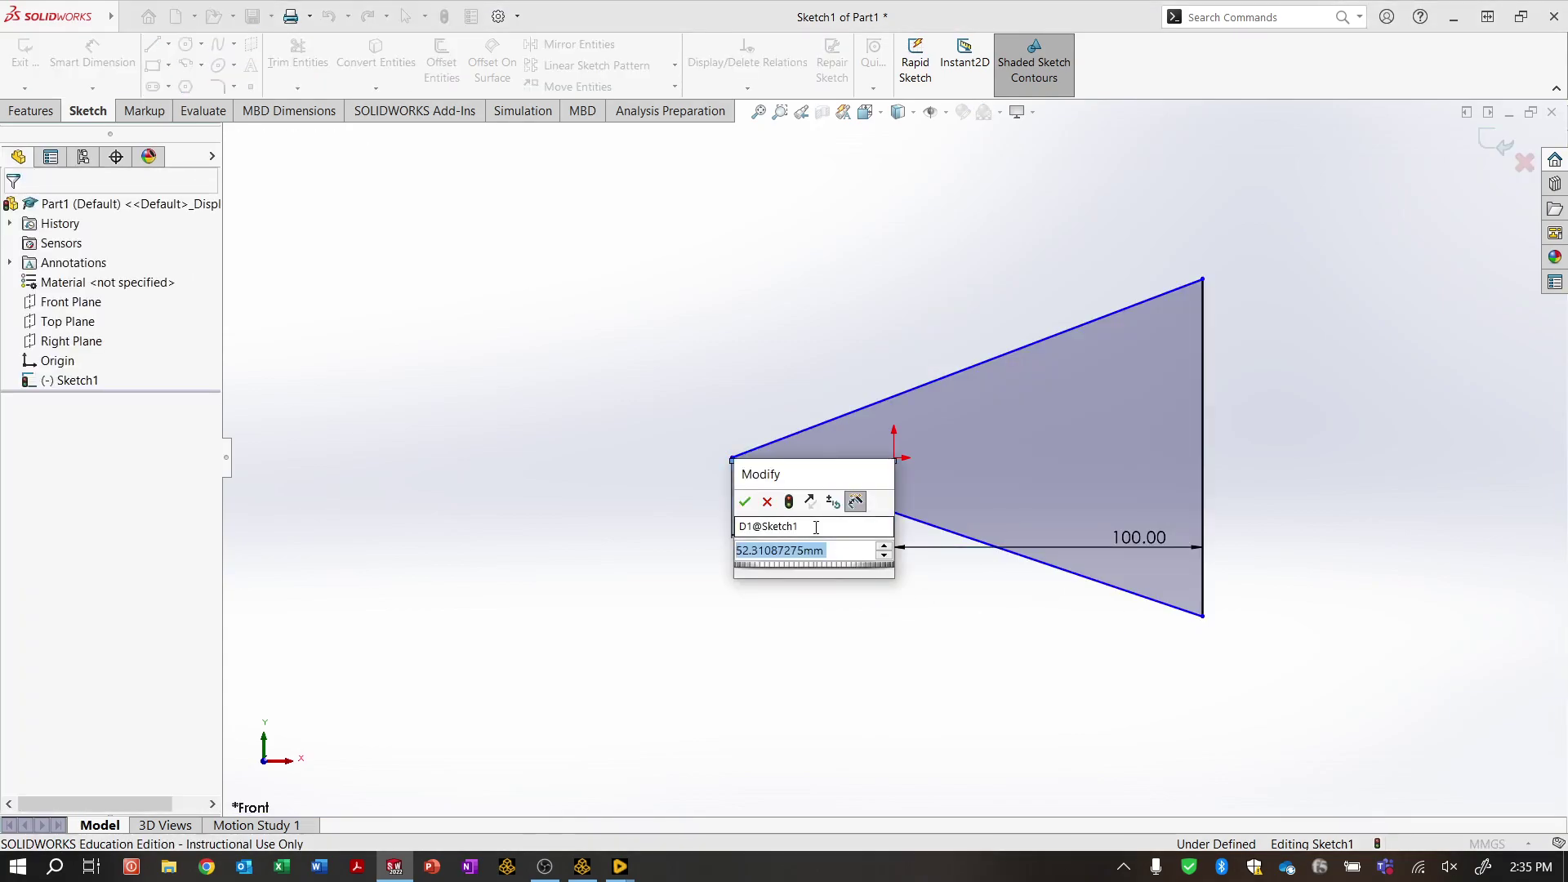
text(200)
key(Return)
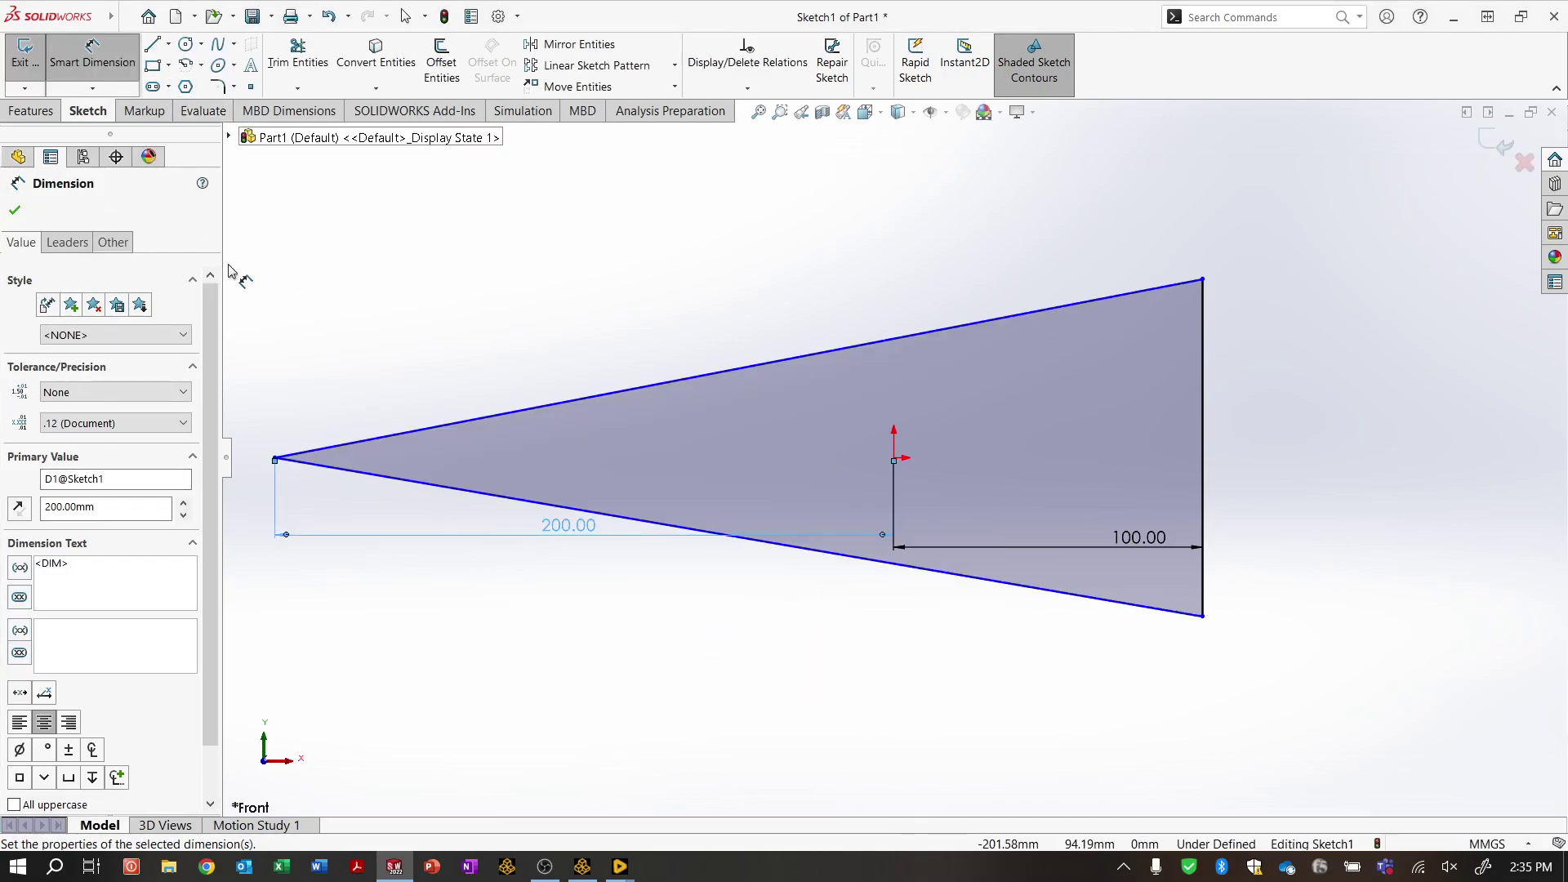
- Dimension the angle between the two sloped sides at the left vertex as 60°
click(411, 431)
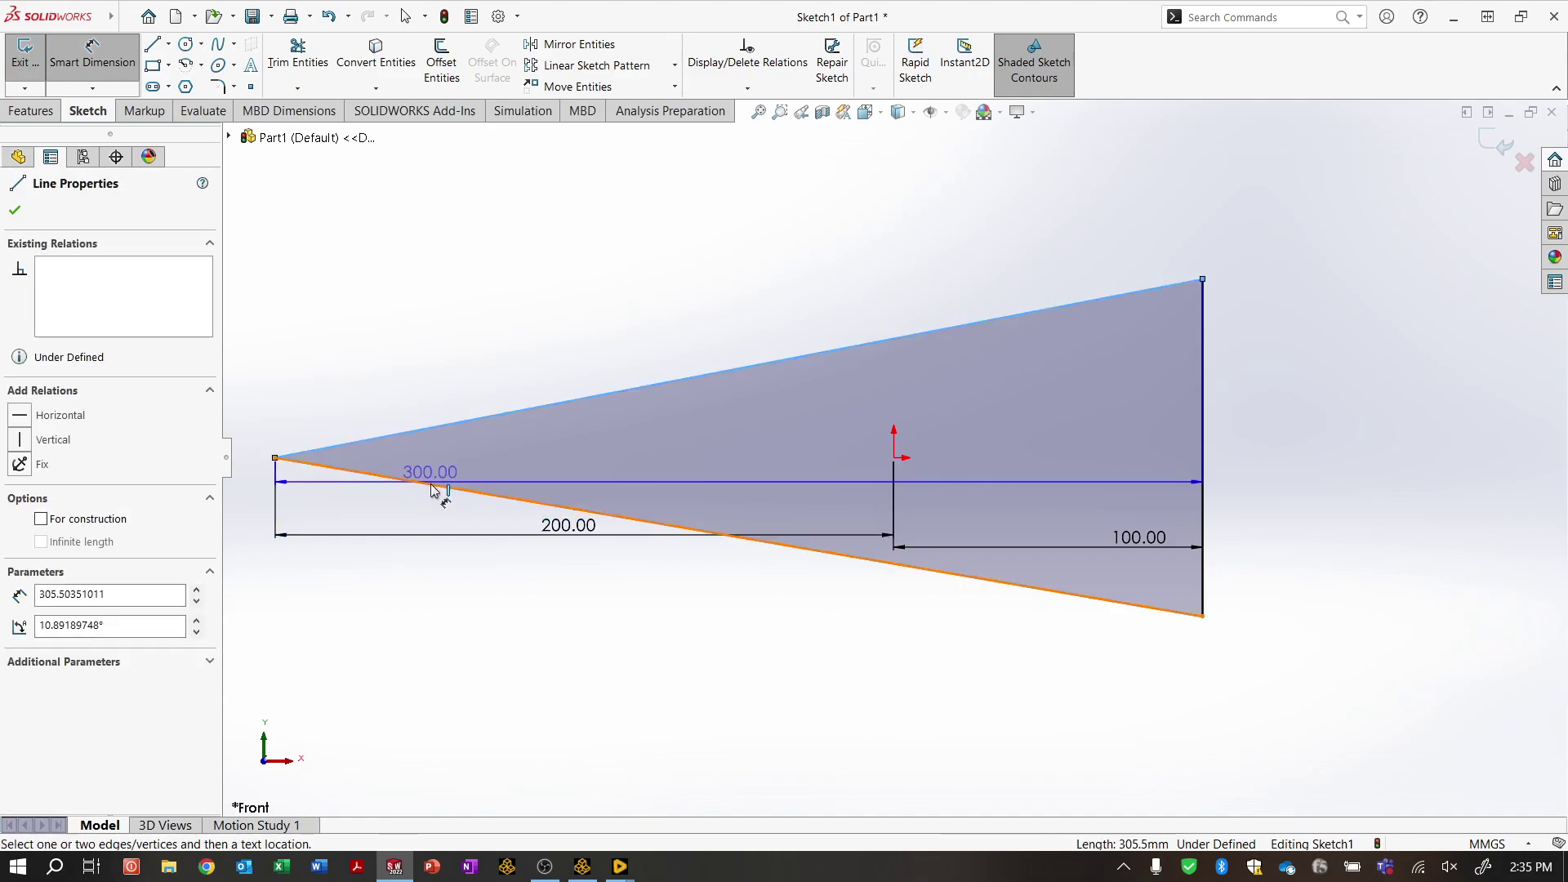
click(439, 490)
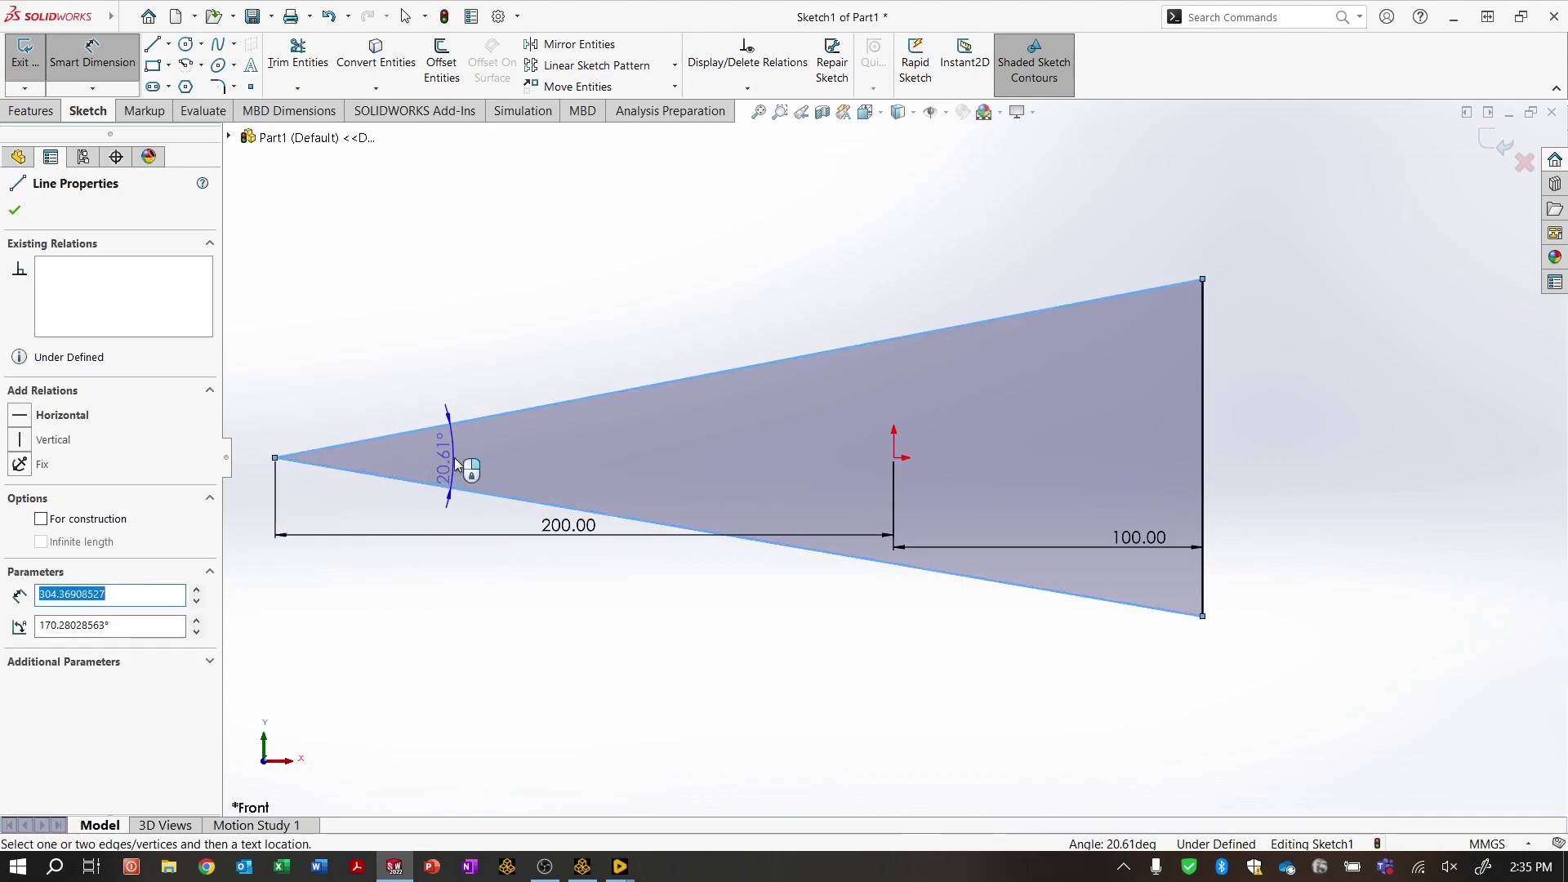
click(465, 459)
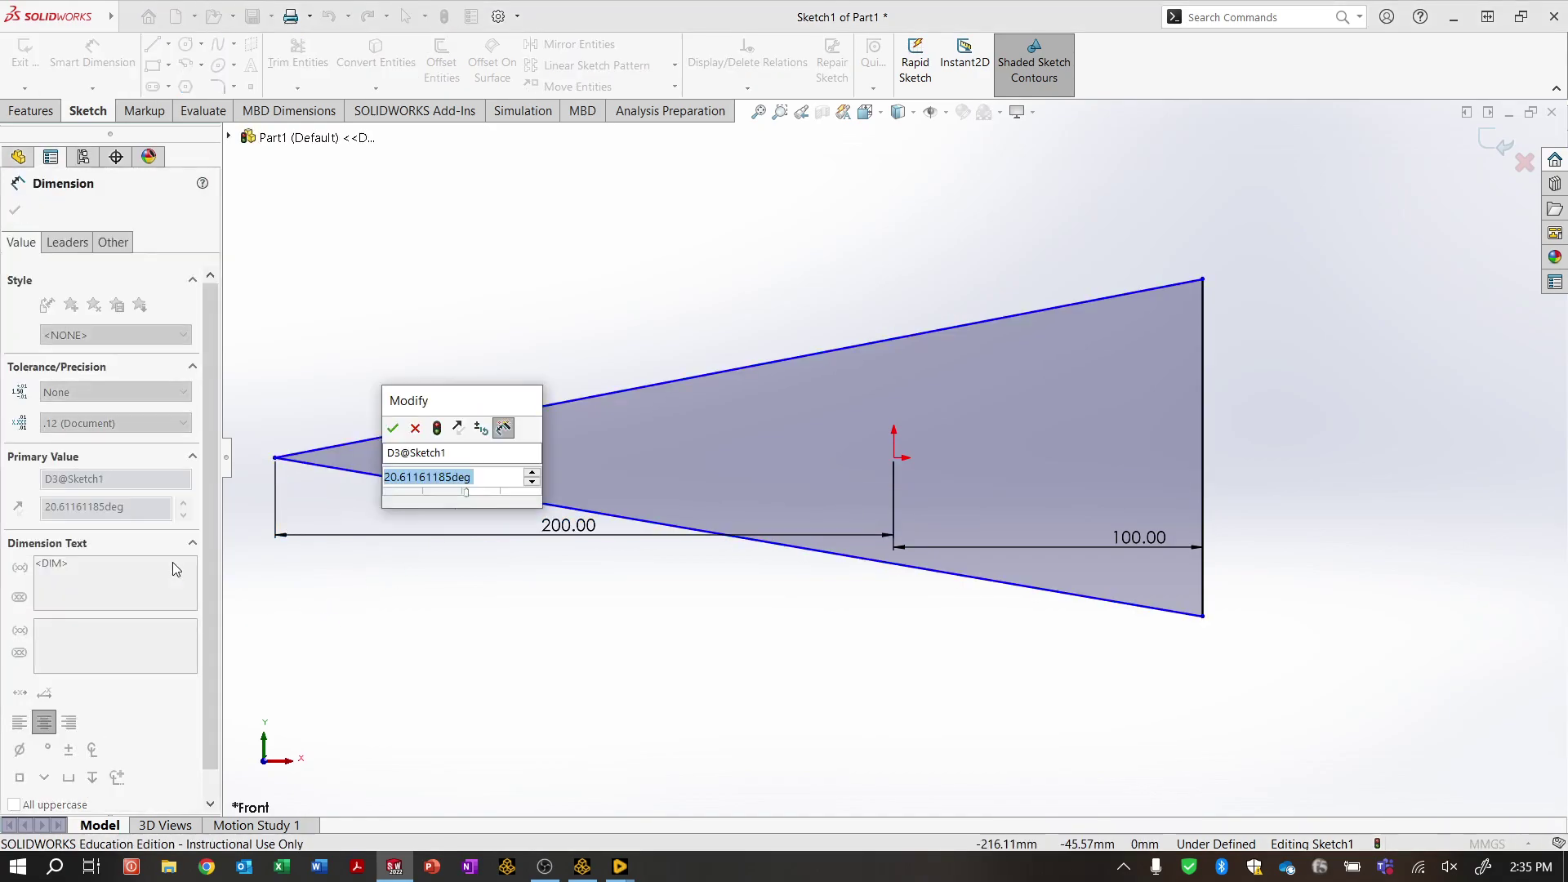
text(60)
key(Return)
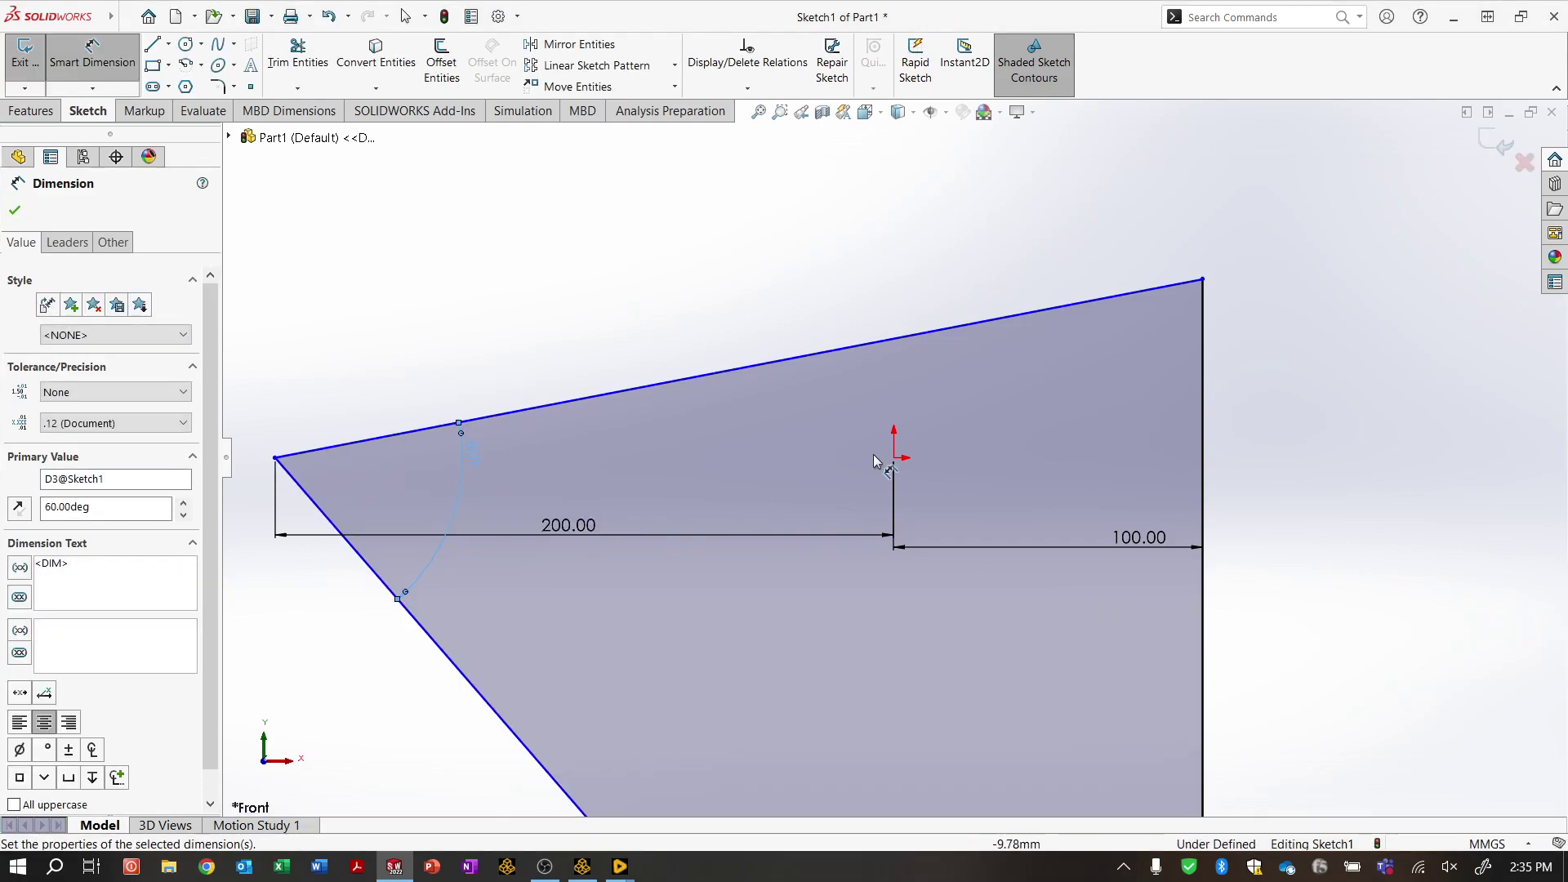
- Dimension the angle between the vertical side and the upper sloped side as 60°
click(1202, 340)
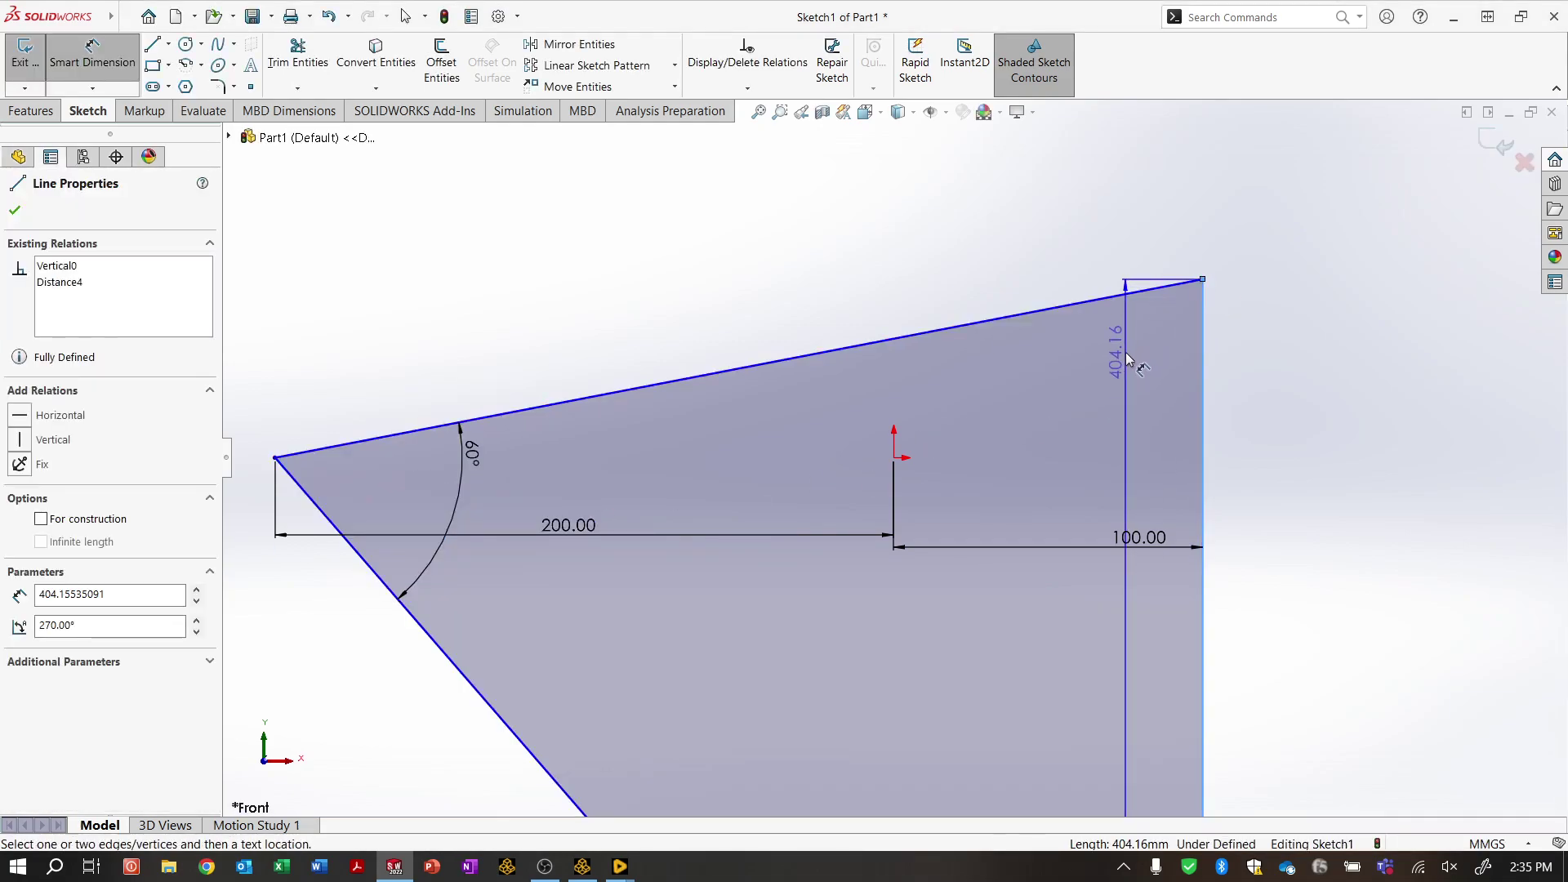
click(1102, 300)
click(1123, 379)
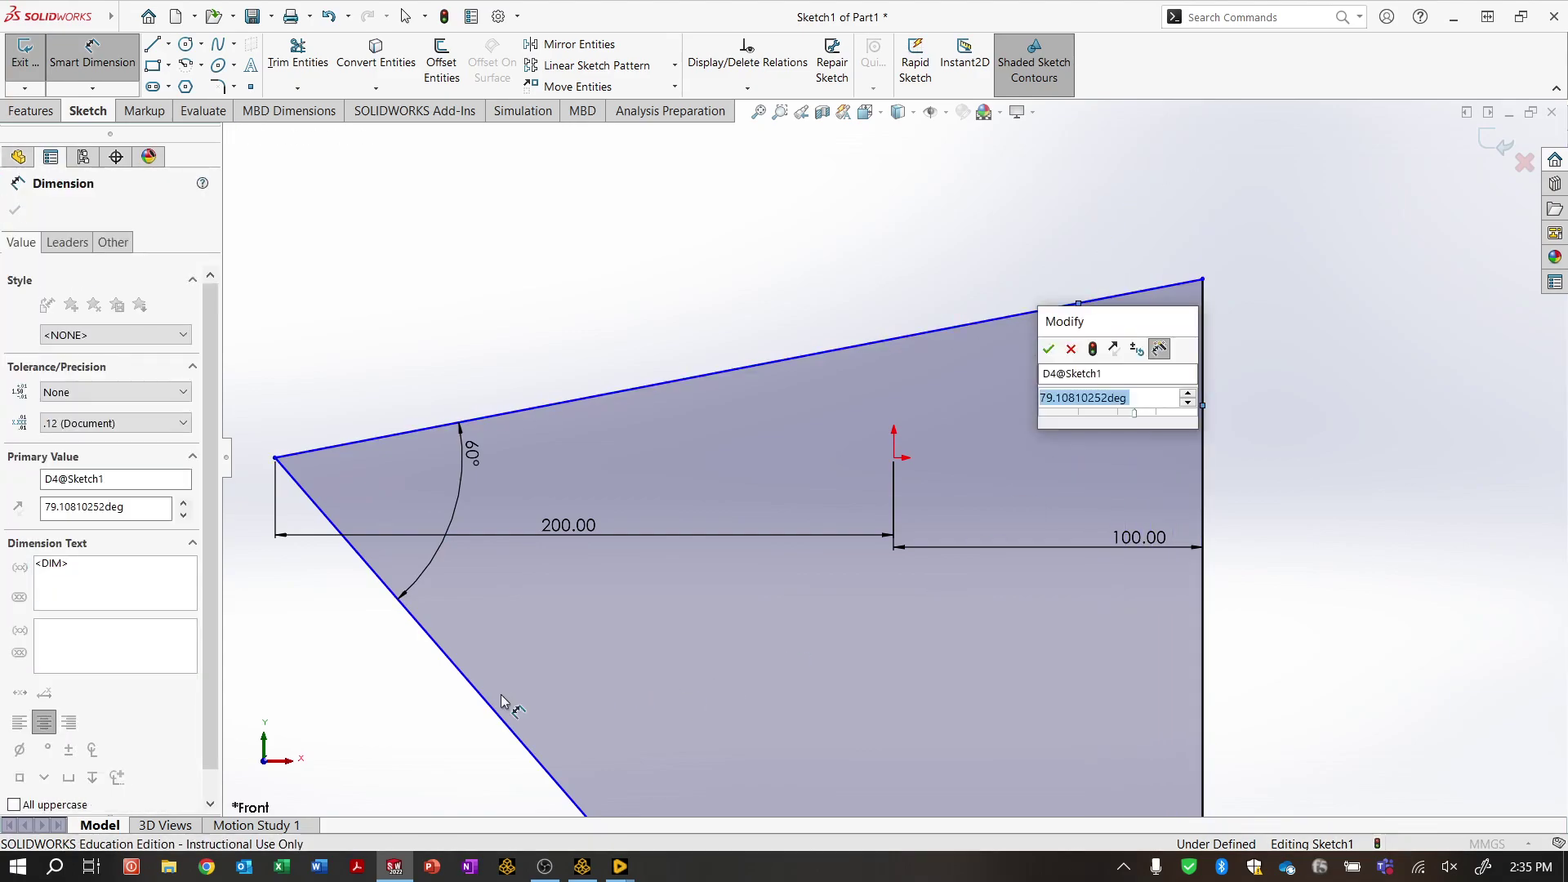
text(60)
key(Return)
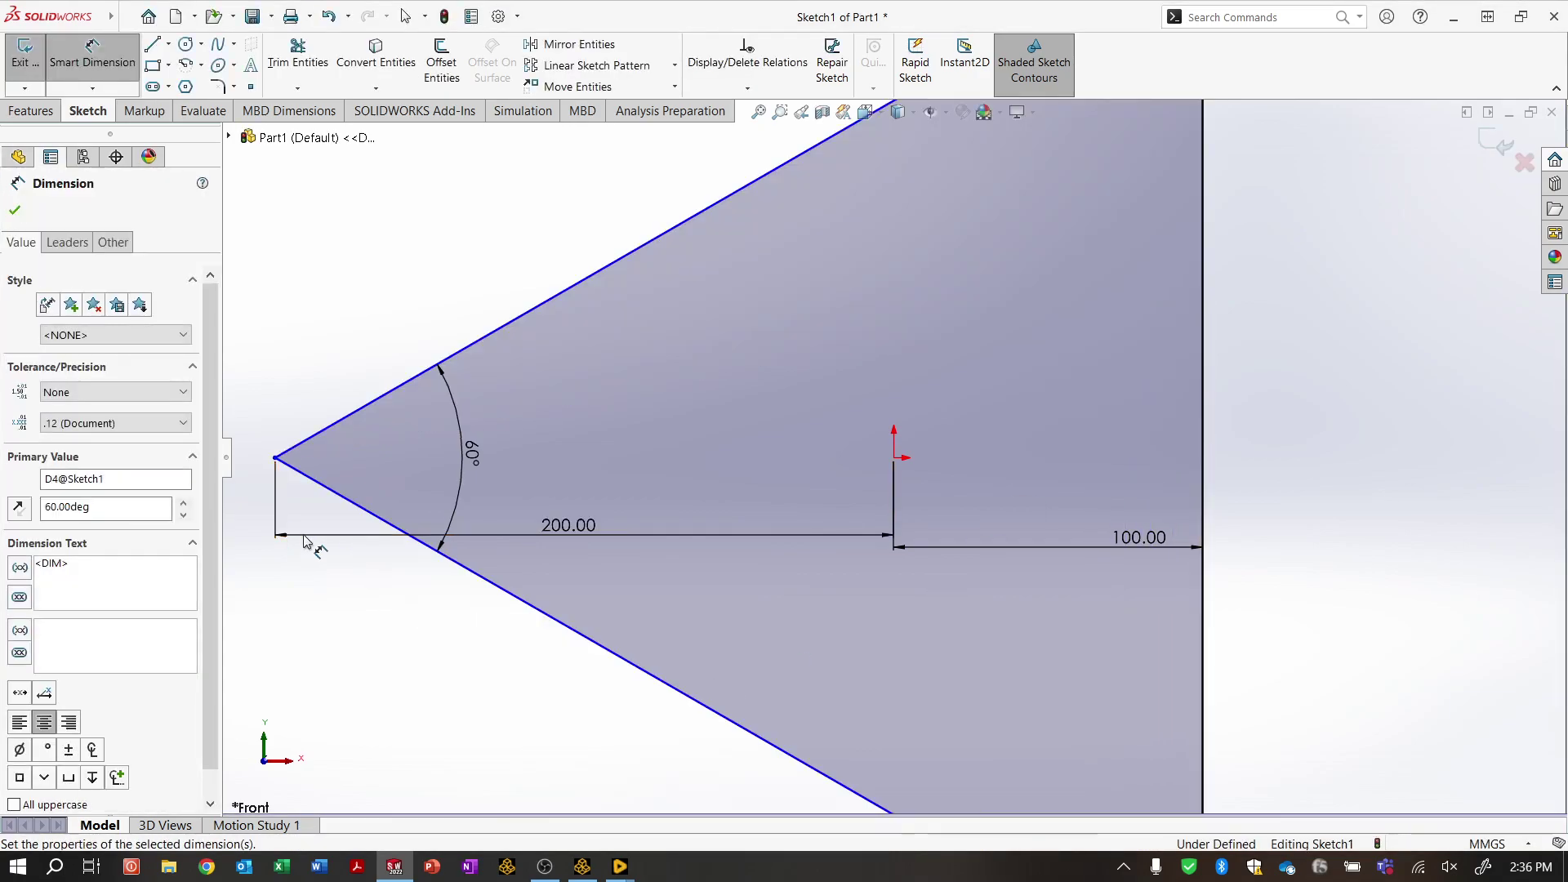
- Try to add an angle dimension between the lower sloped side and the vertical side
scroll(747, 531, down, 3)
key(f)
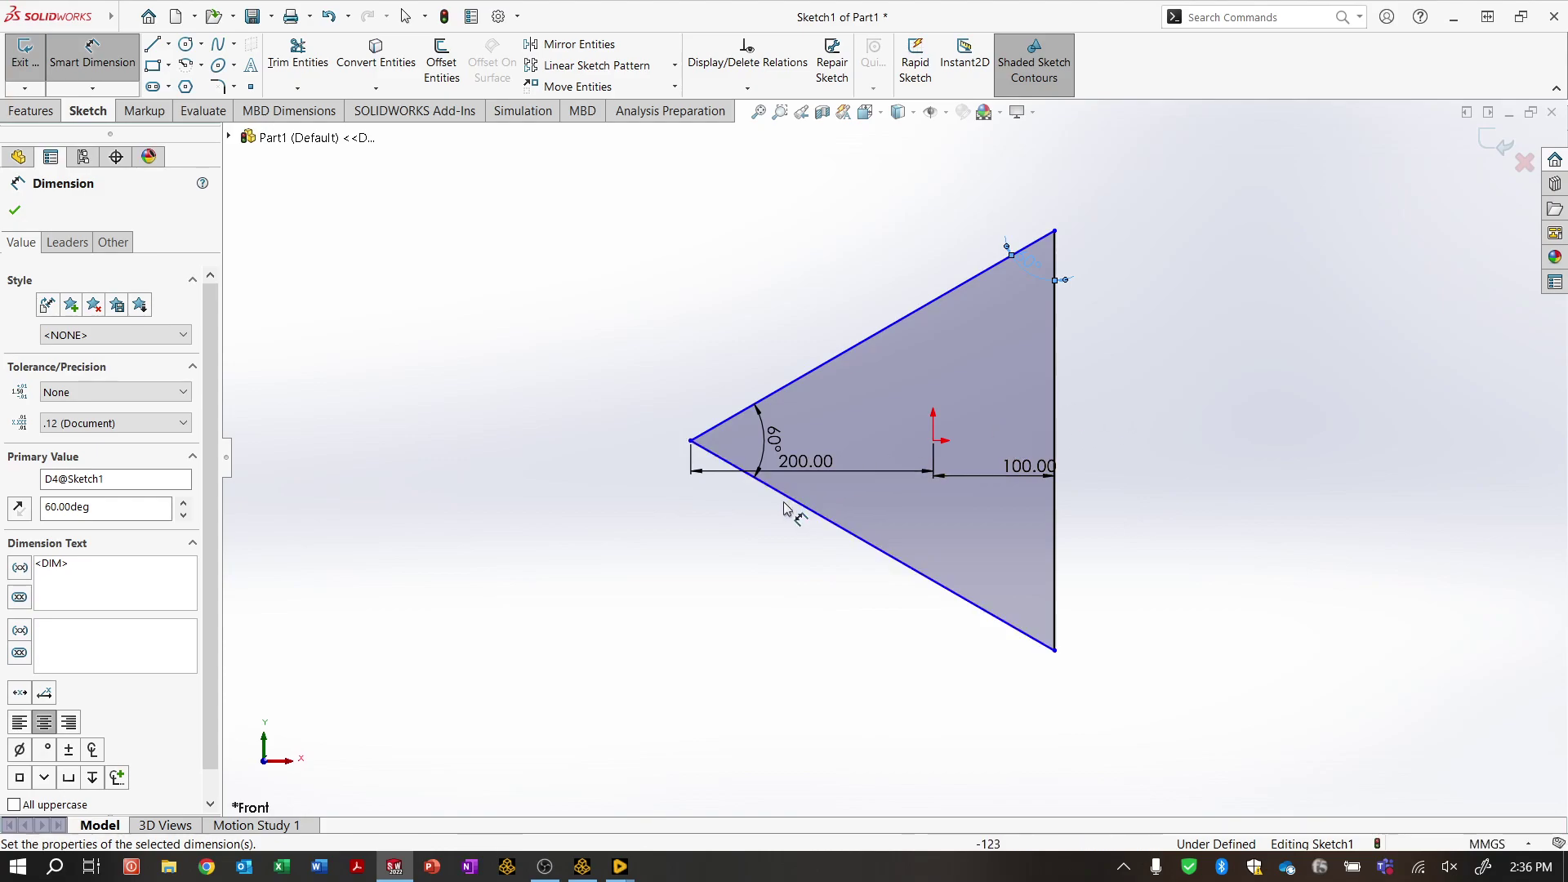
click(926, 588)
click(1055, 552)
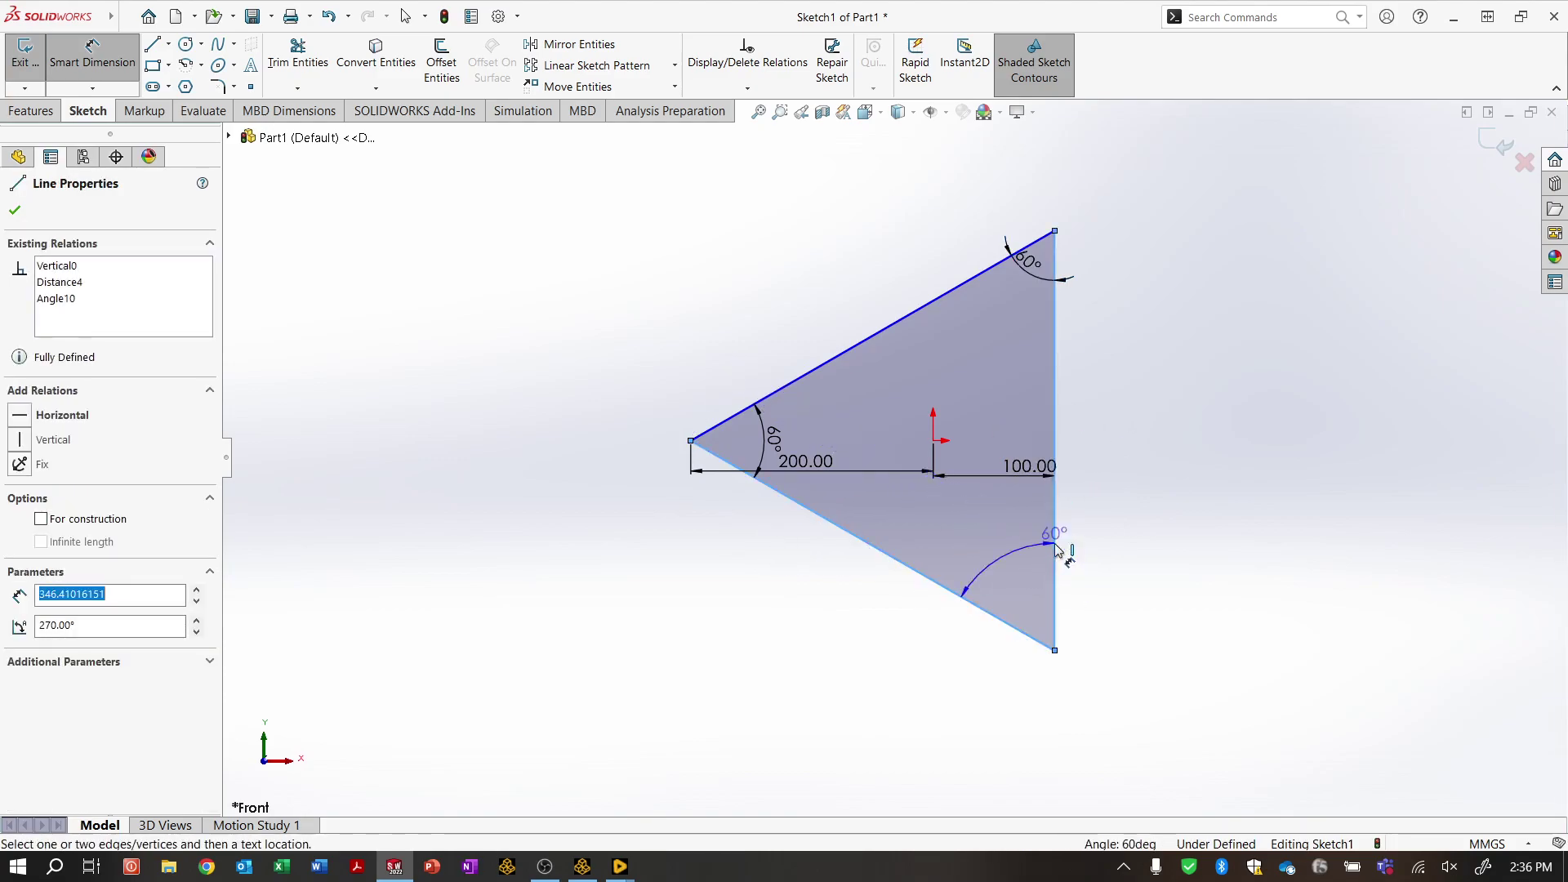
click(983, 573)
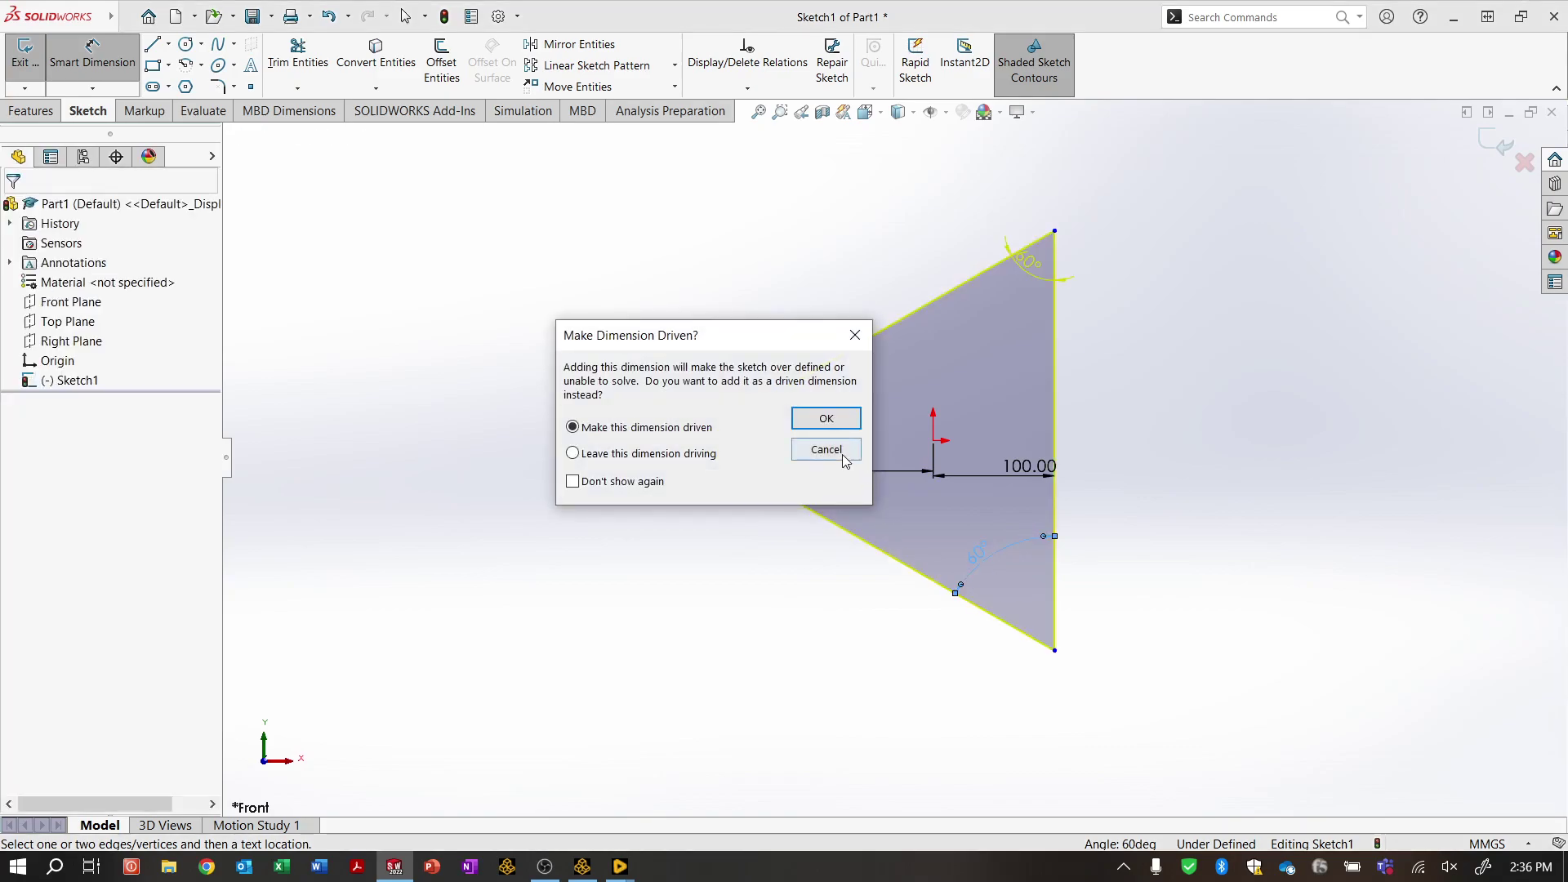
click(842, 455)
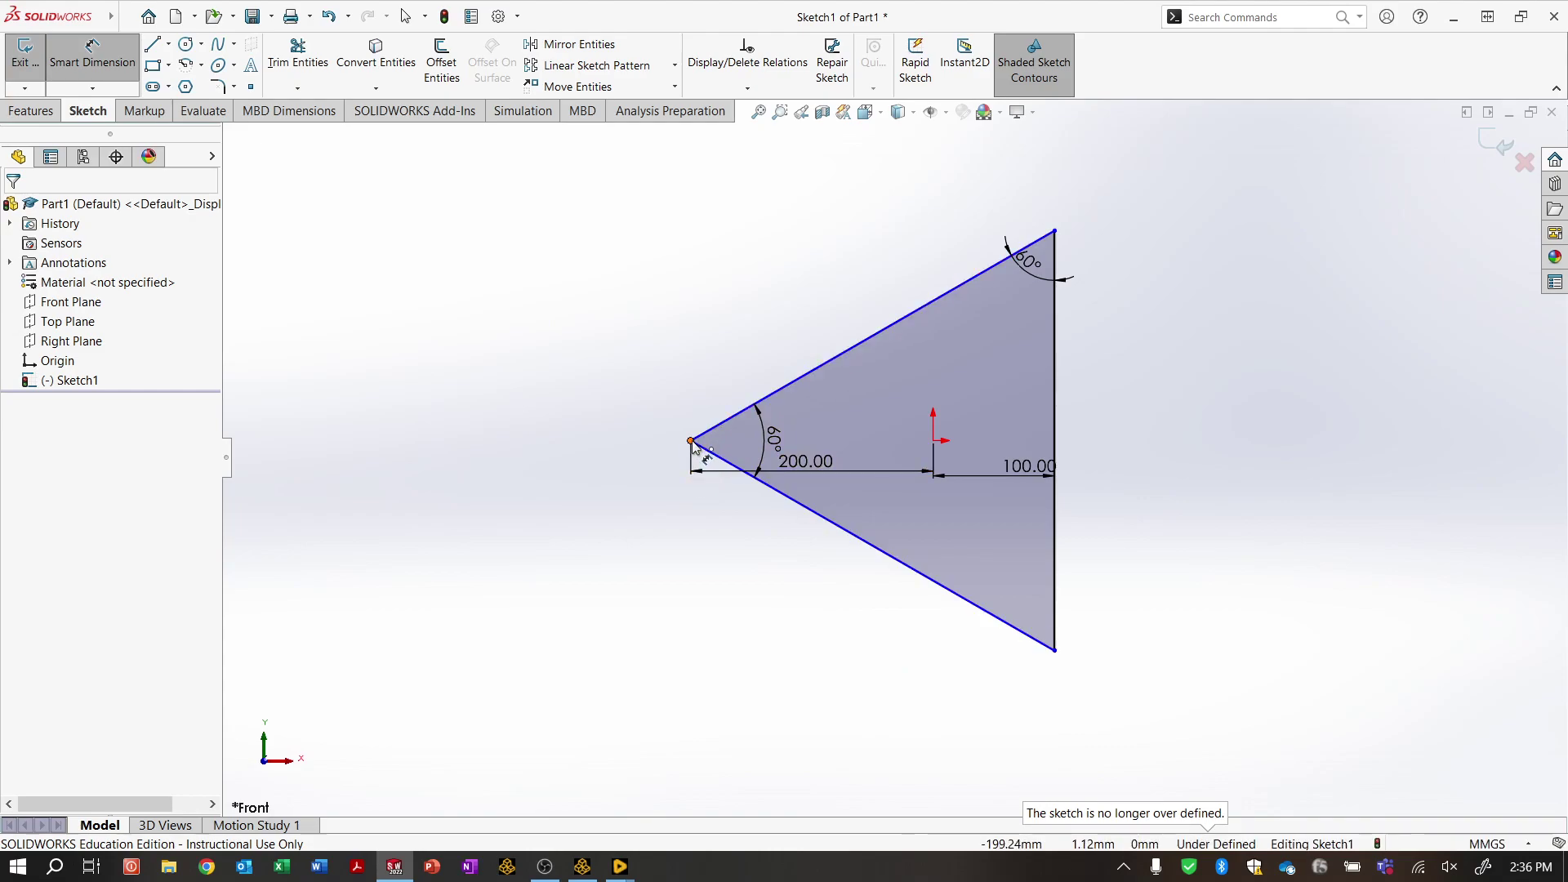
click(1054, 445)
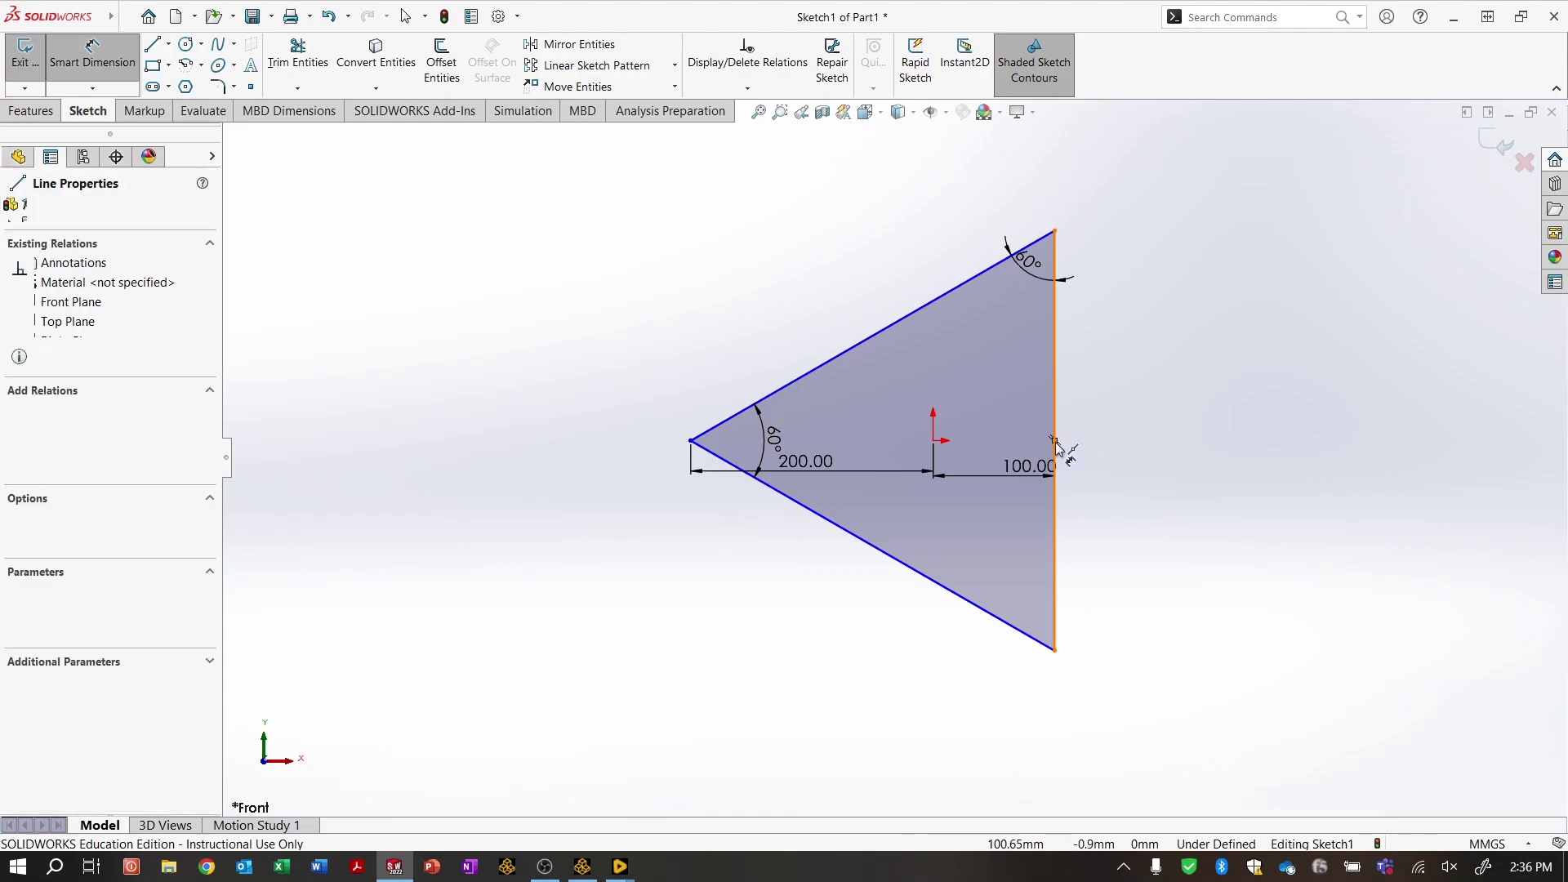
click(938, 446)
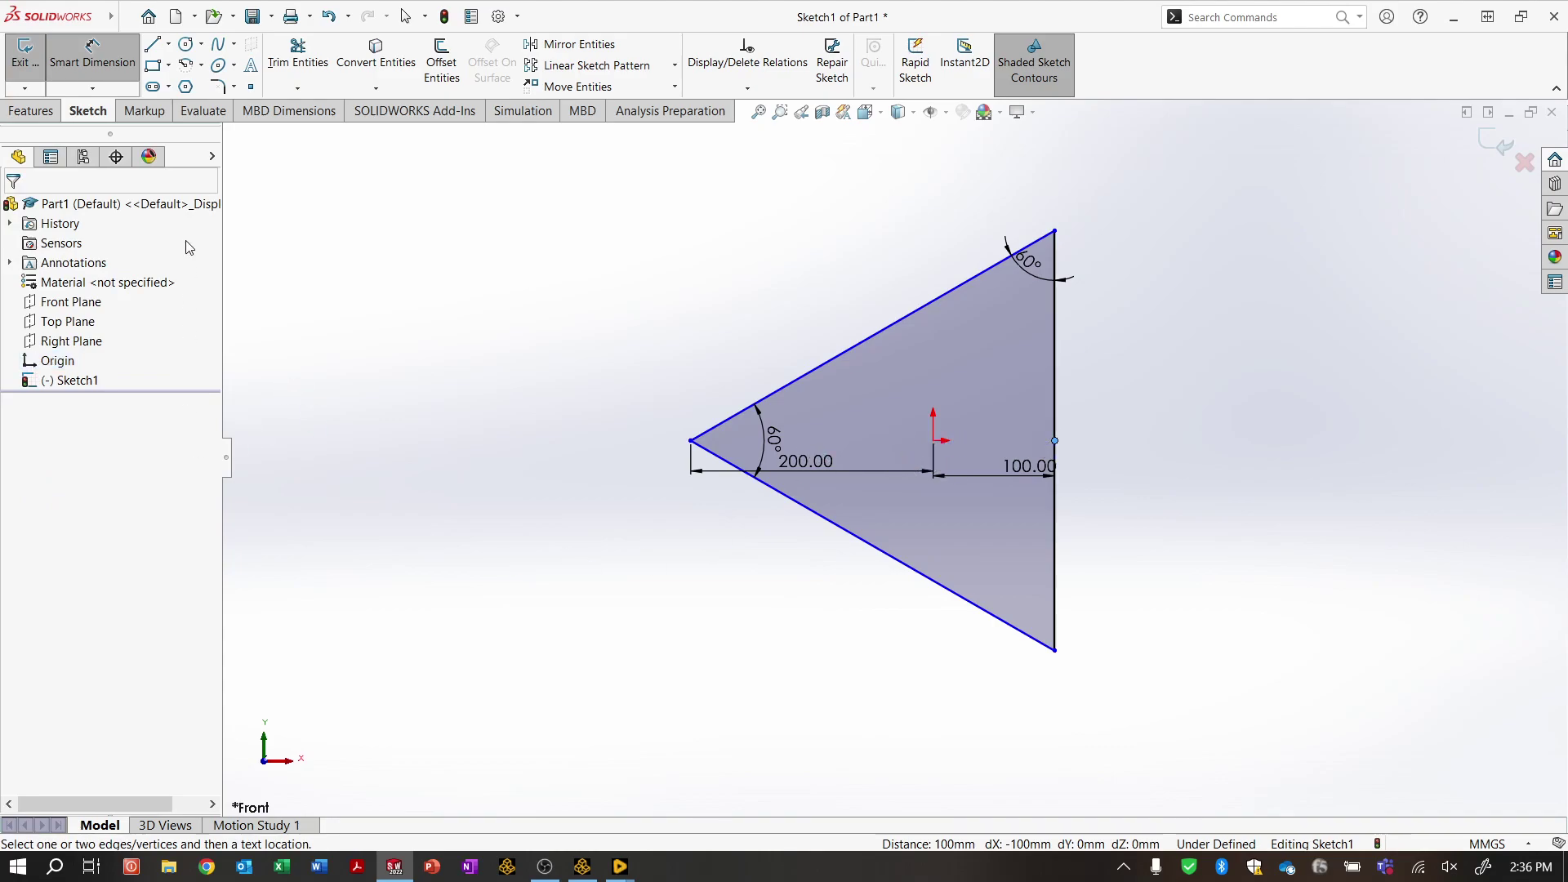
click(92, 87)
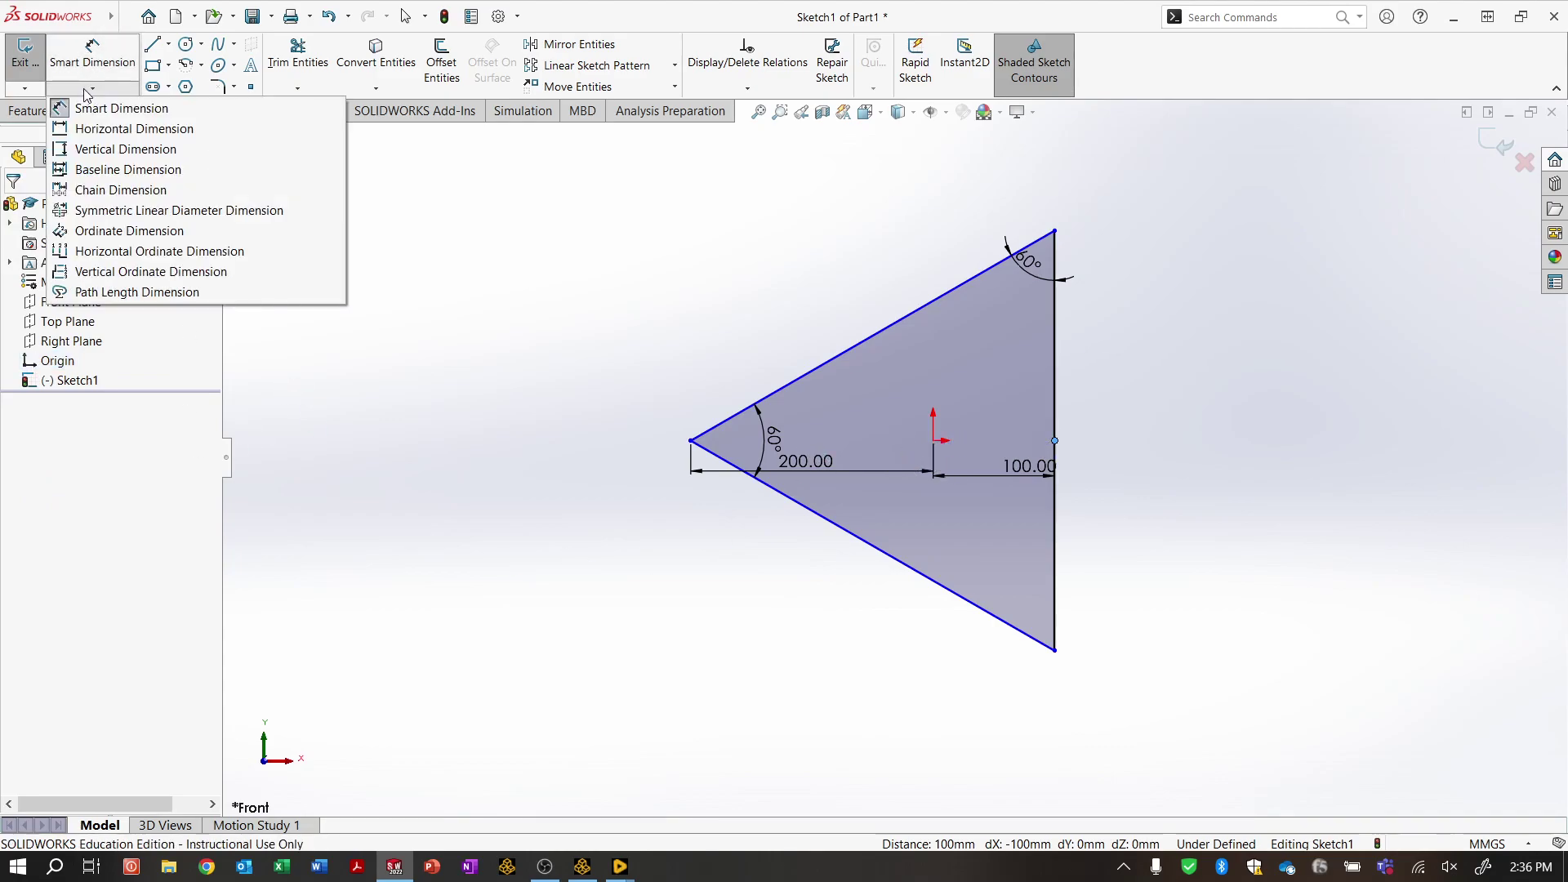
click(91, 63)
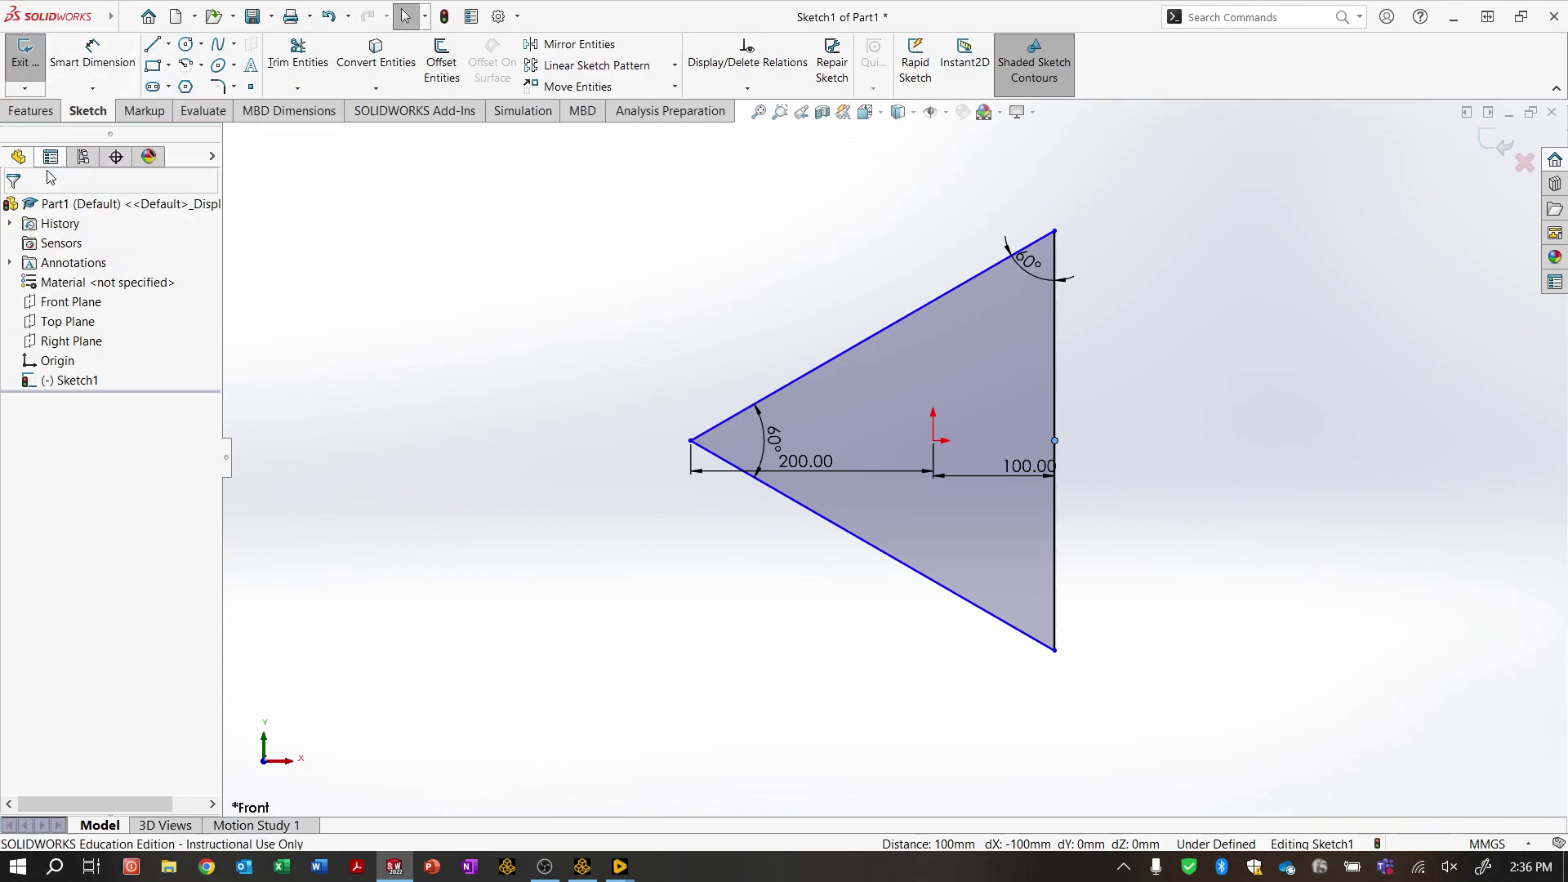
click(69, 380)
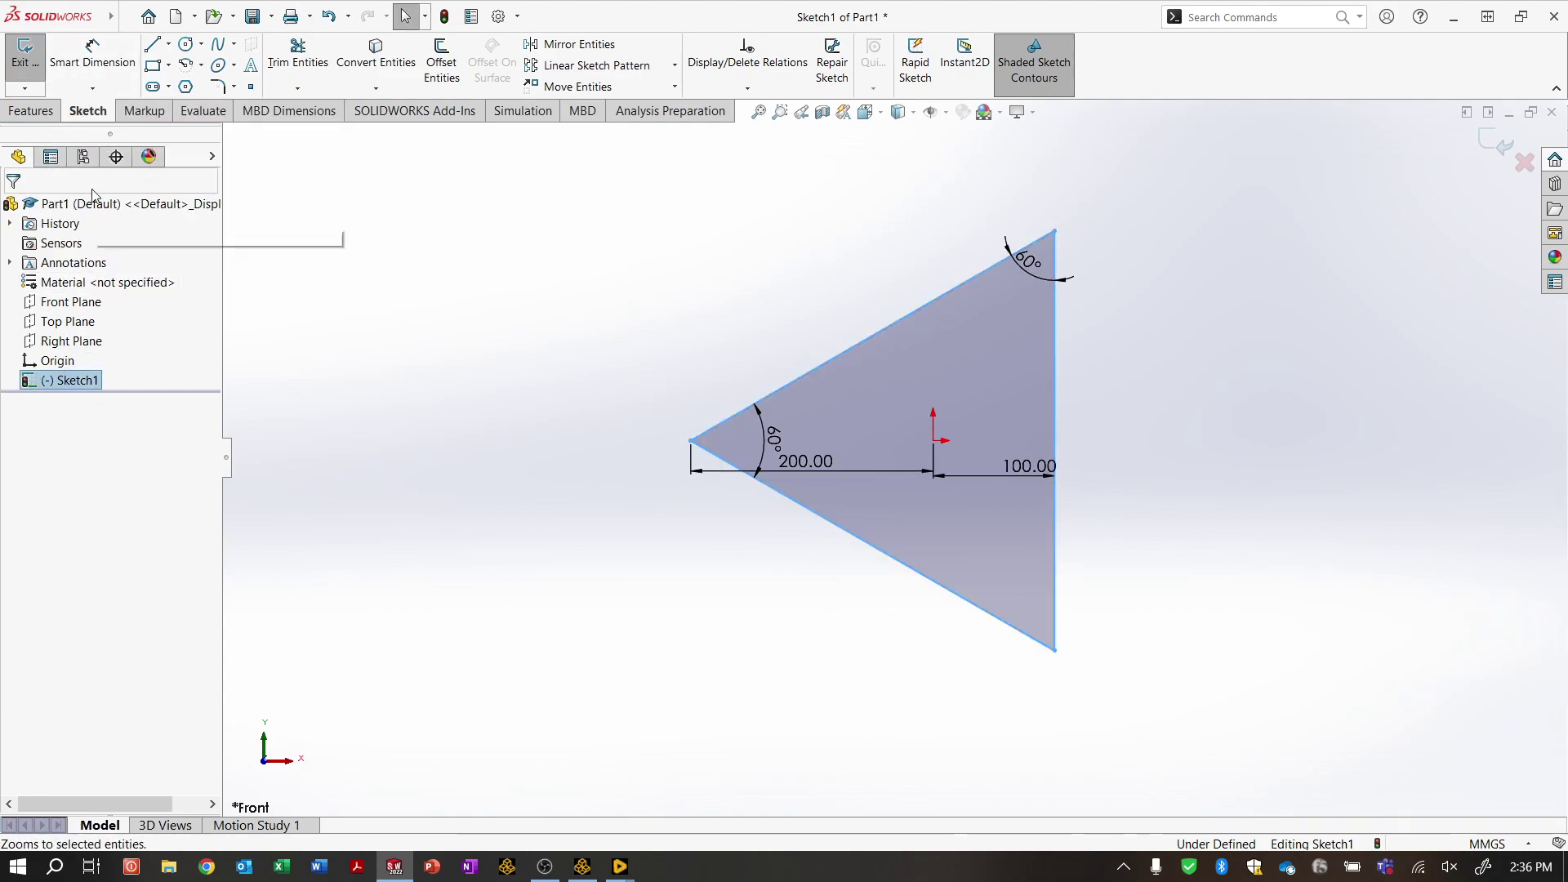
click(36, 112)
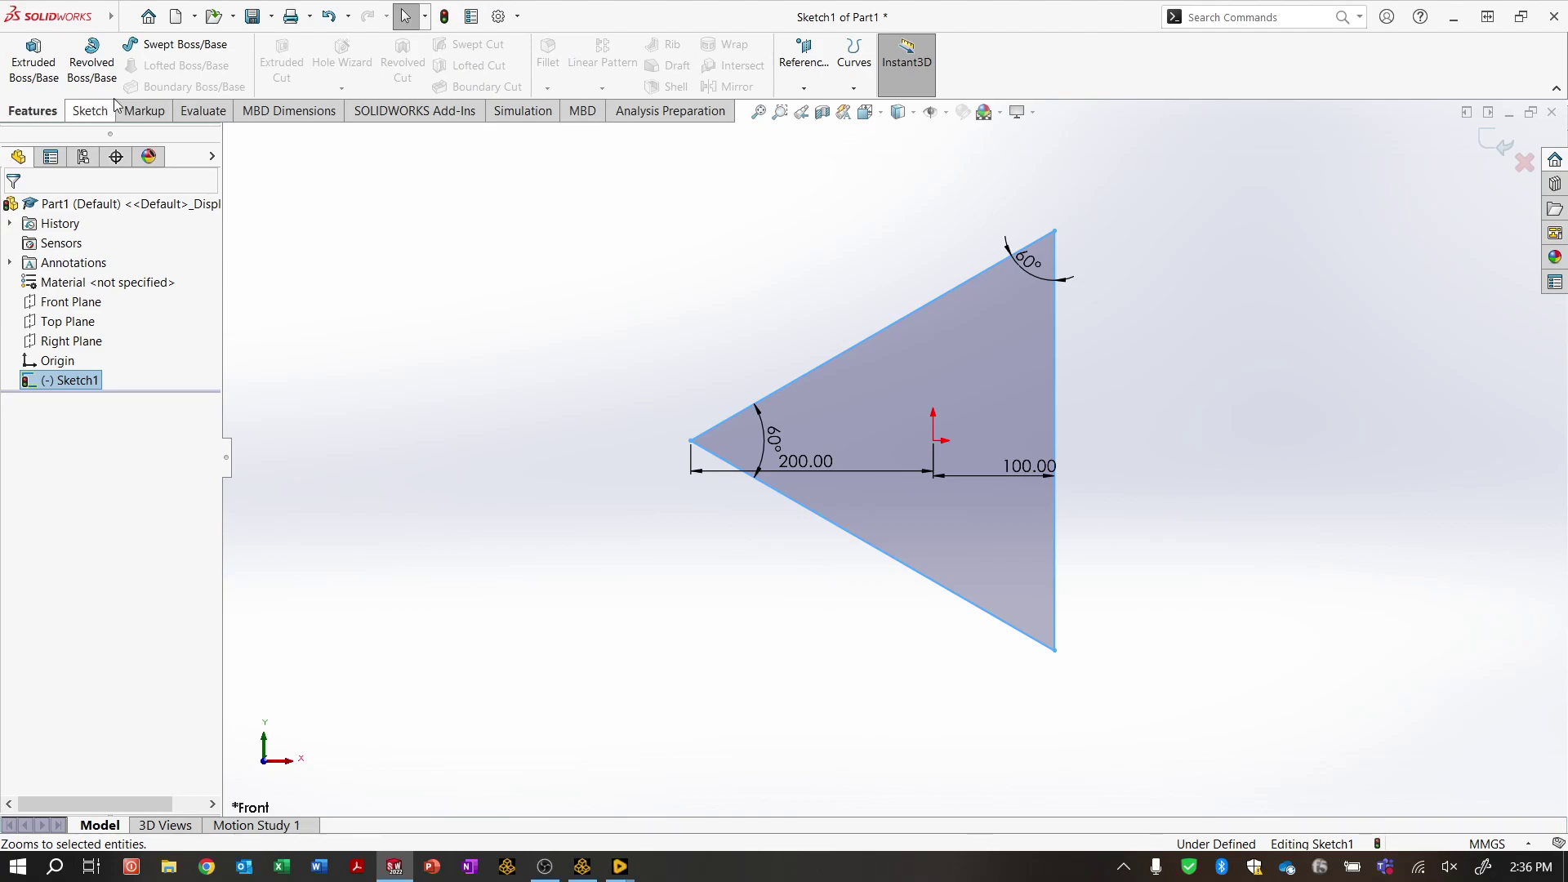
click(95, 111)
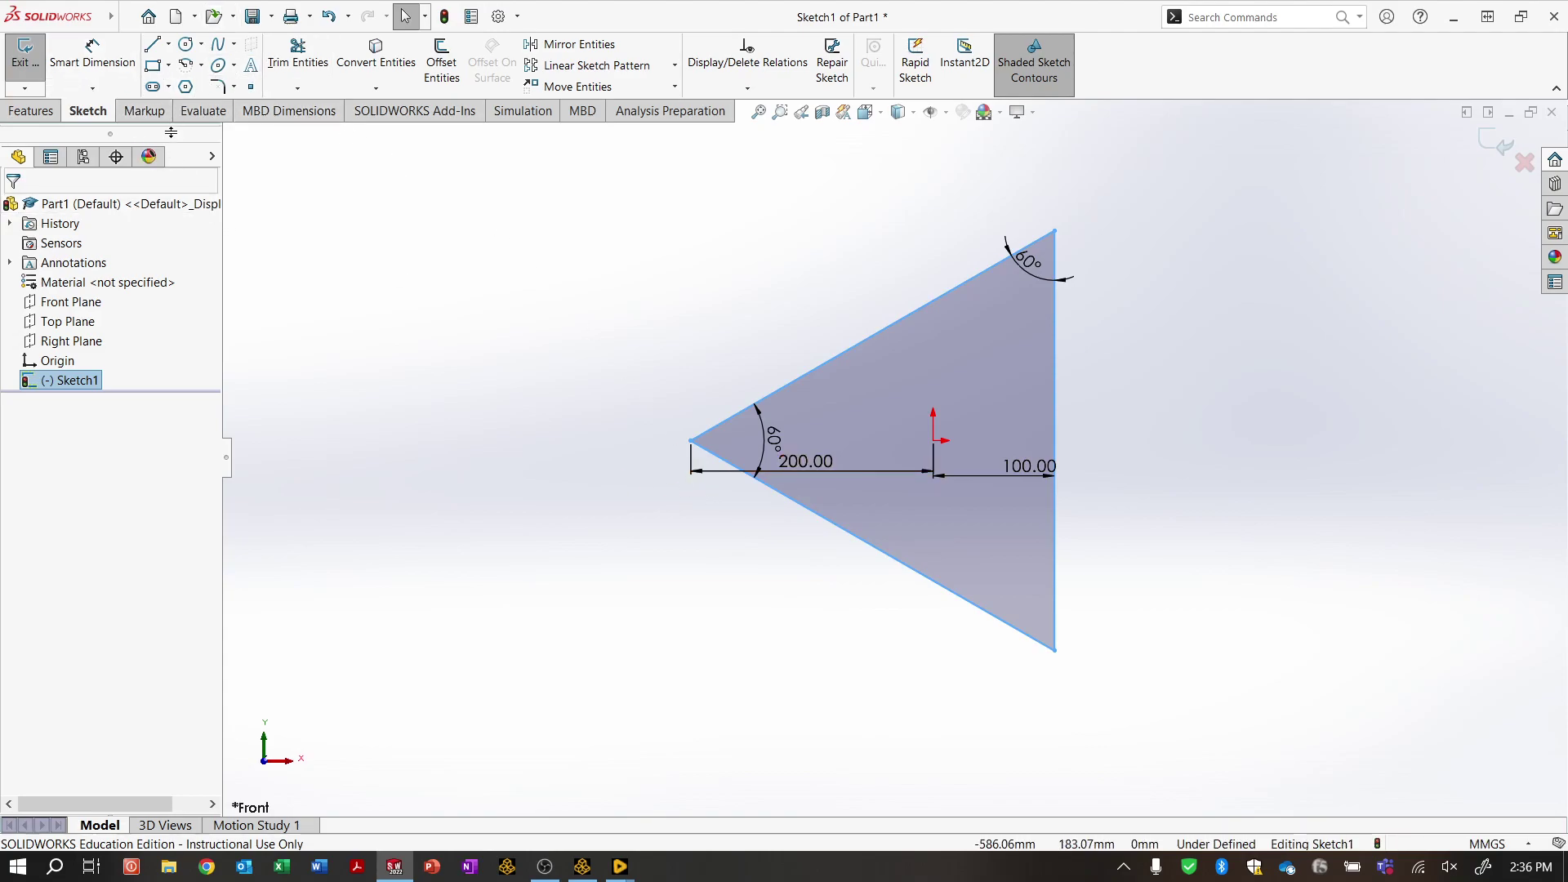
- Sketch a centerpoint arc of about 140 mm radius centred on the upper right vertex, from the upper sloped side to the vertical side
click(189, 67)
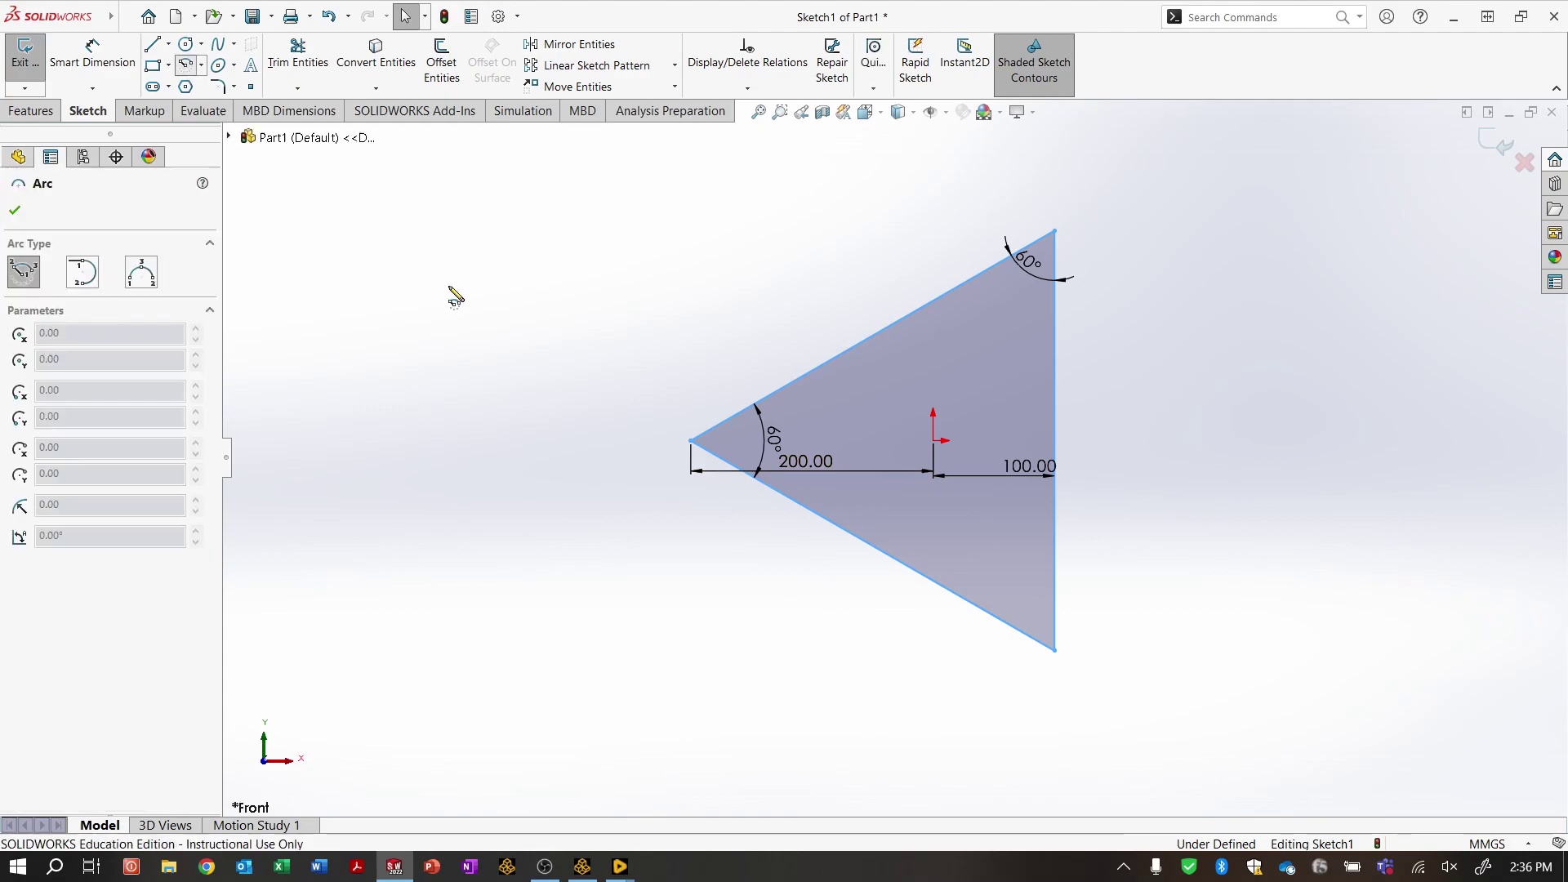
click(1054, 231)
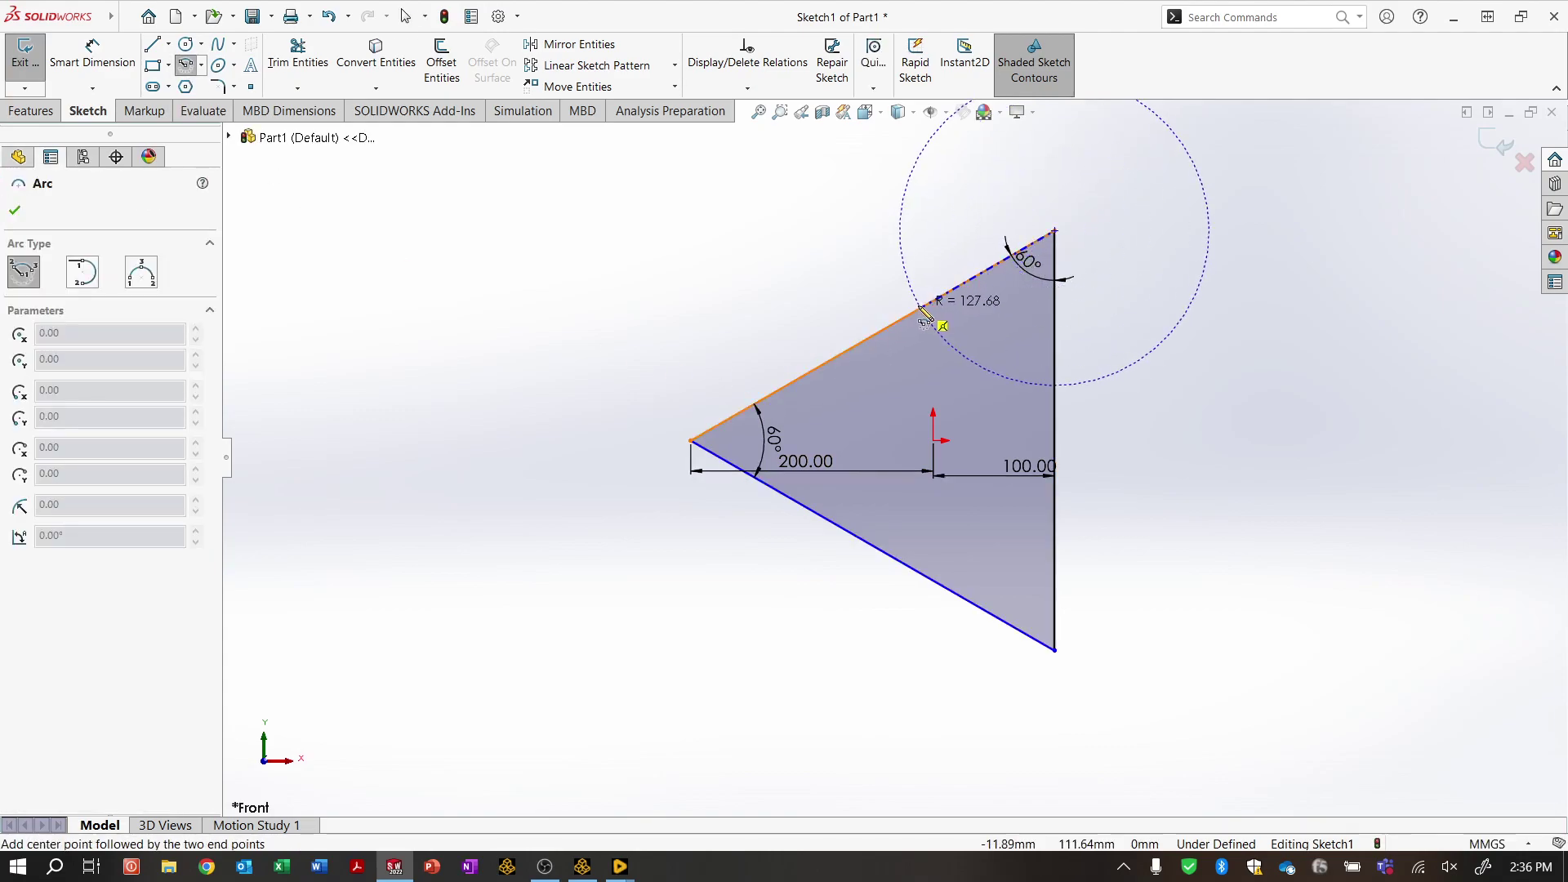
click(872, 336)
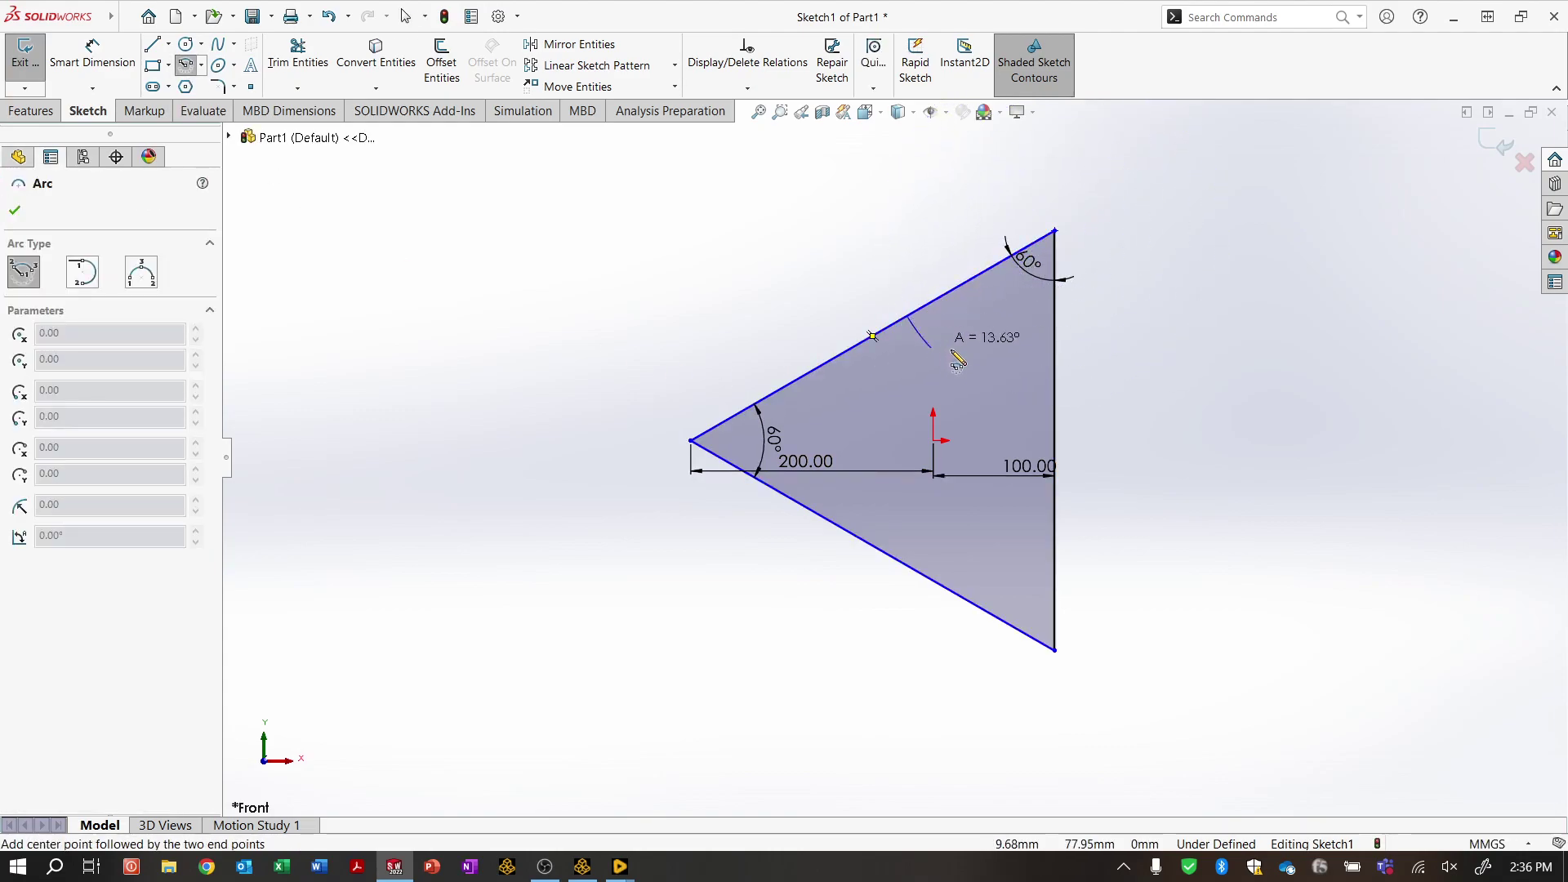
click(1055, 400)
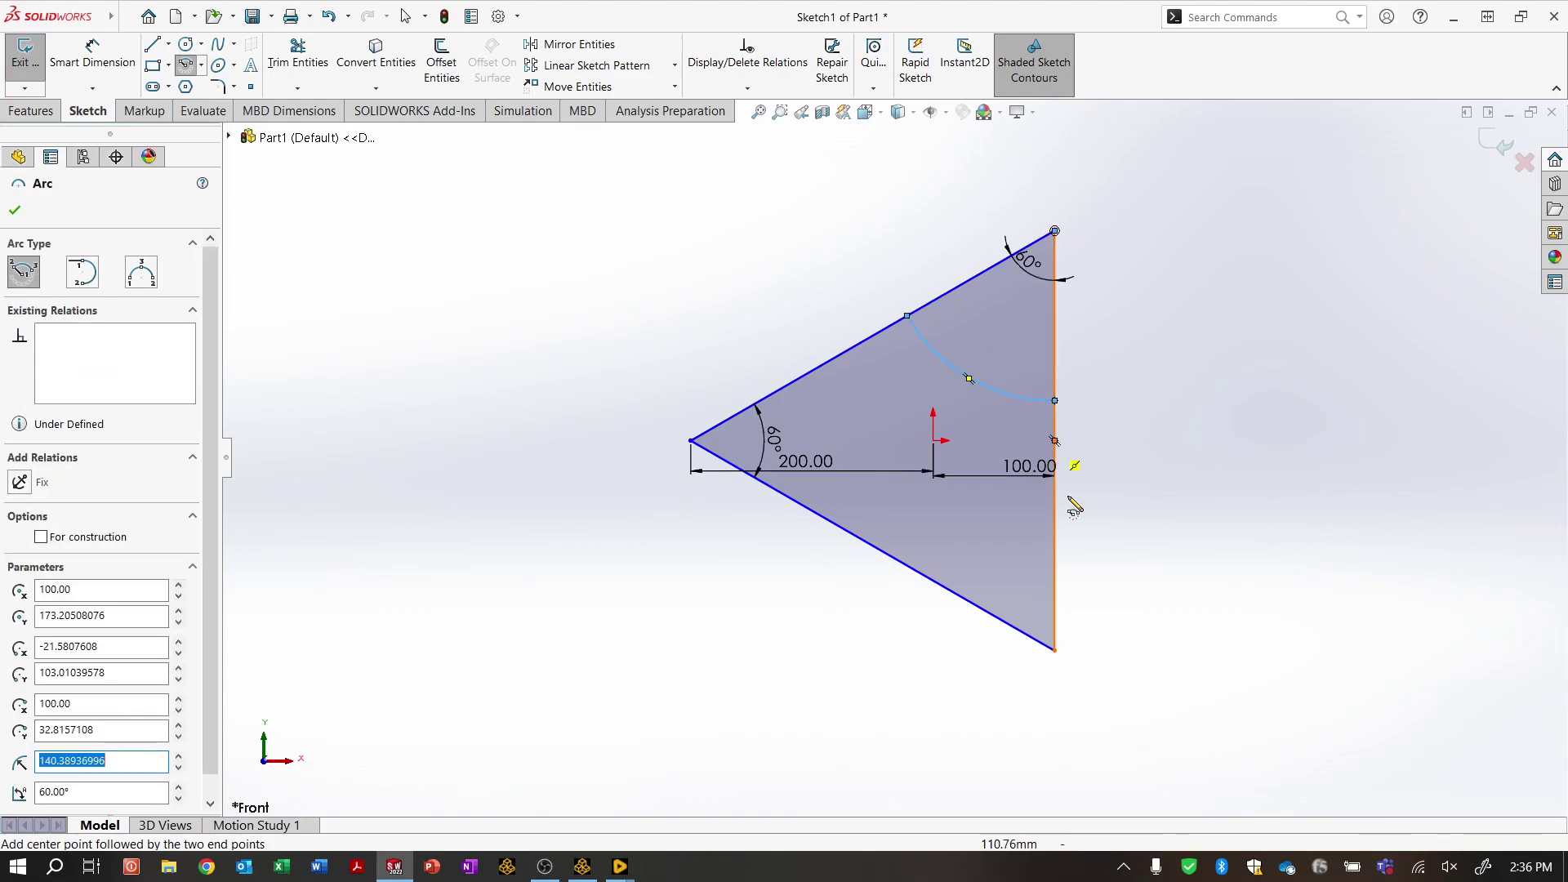
- Sketch a centerpoint arc of about 135 mm radius centred on the lower right vertex, from the vertical side to the lower sloped side
click(1054, 650)
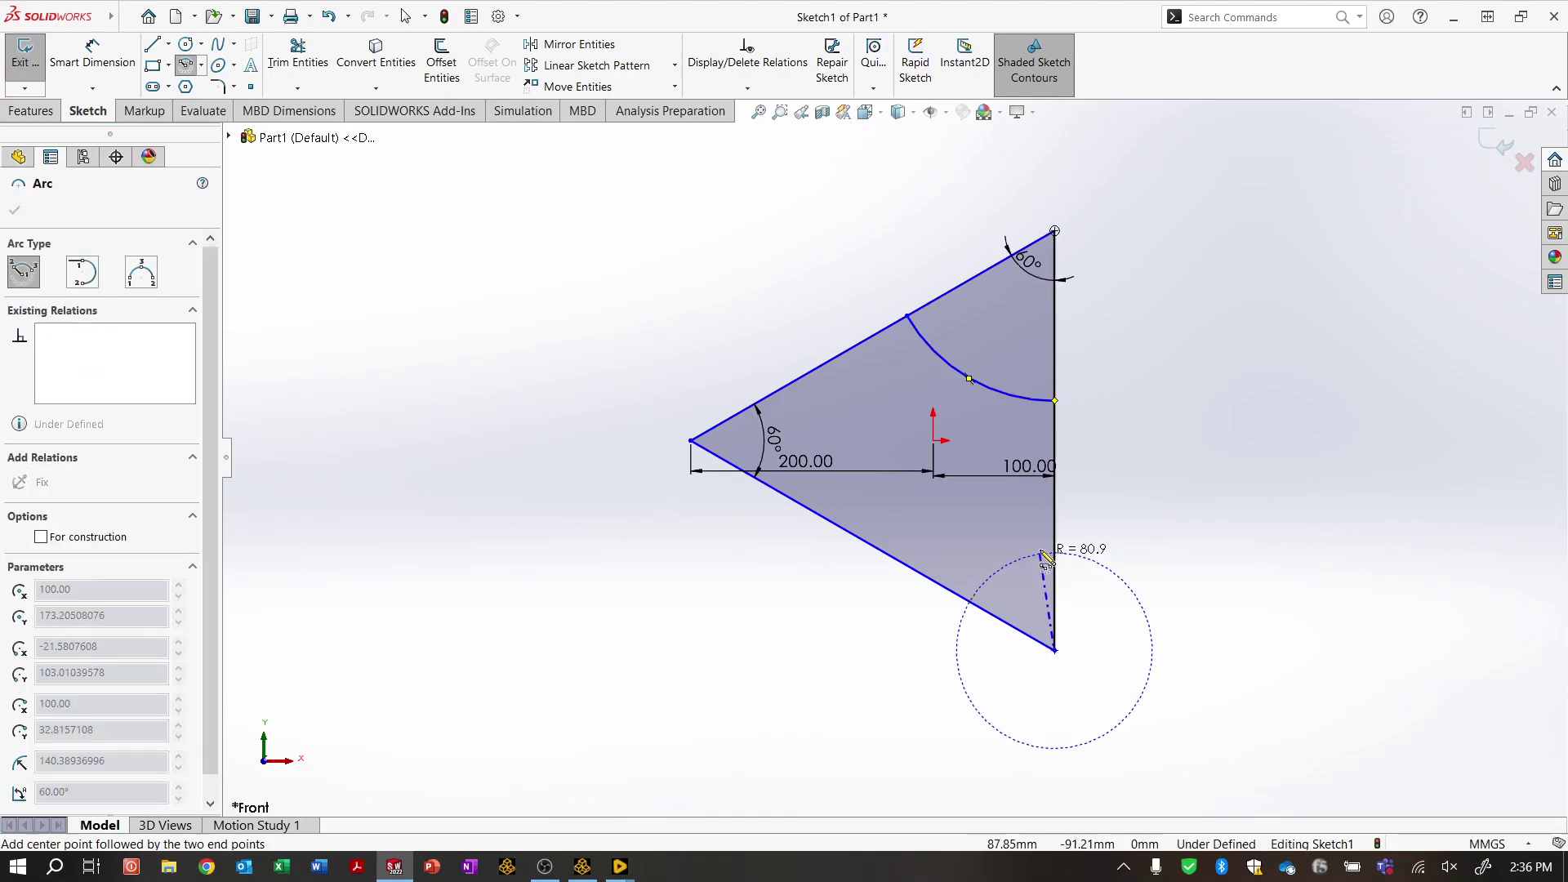
click(1054, 487)
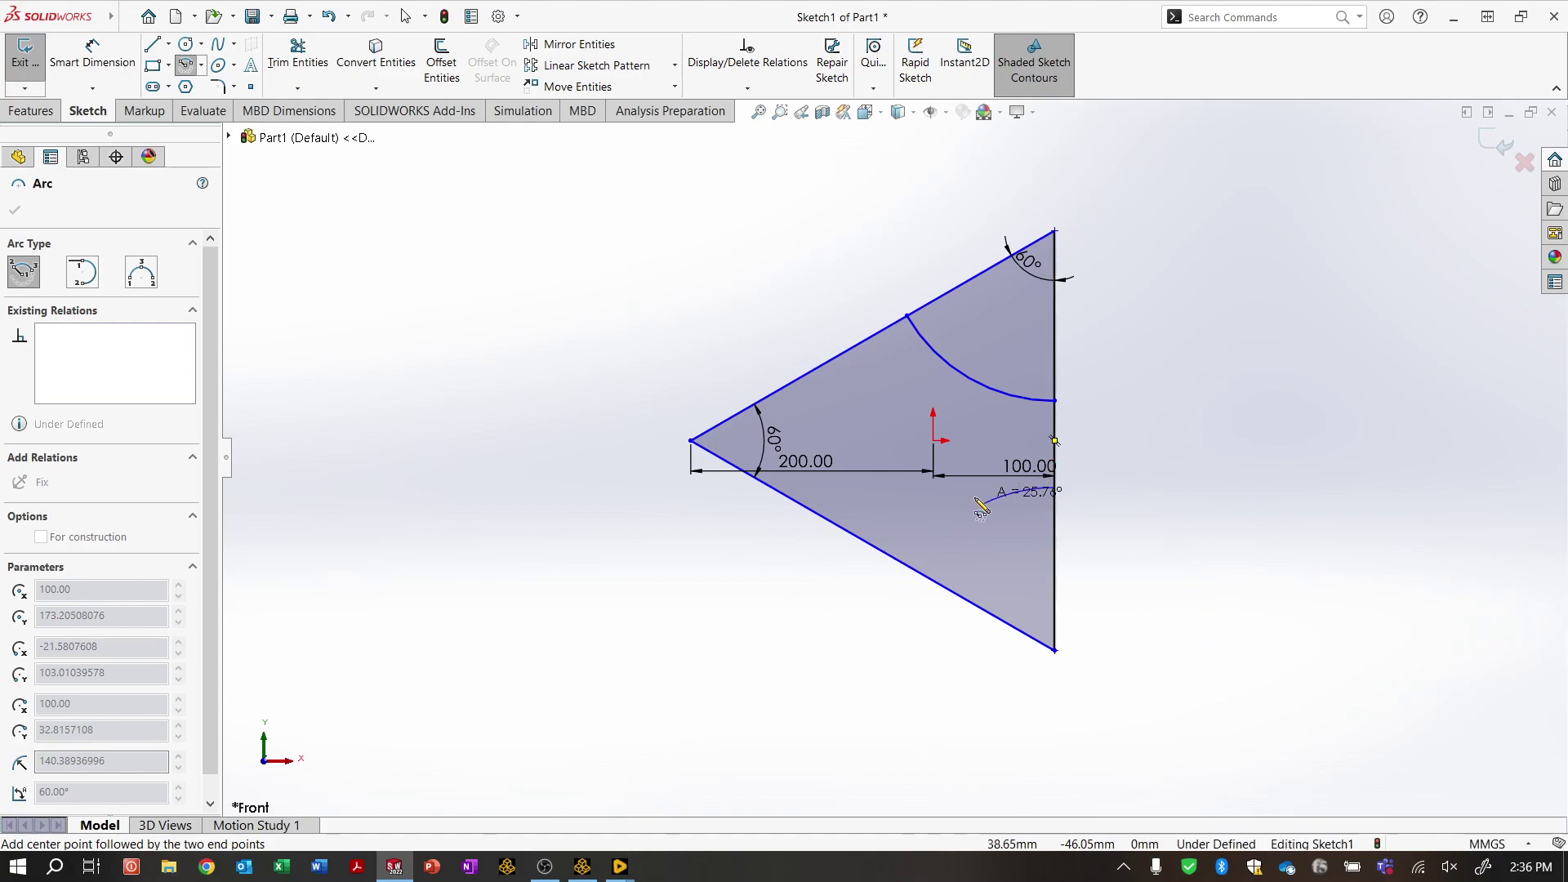
click(916, 571)
- Sketch a centerpoint arc of about 127 mm radius centred on the left vertex, from the upper sloped side to the lower one
click(691, 441)
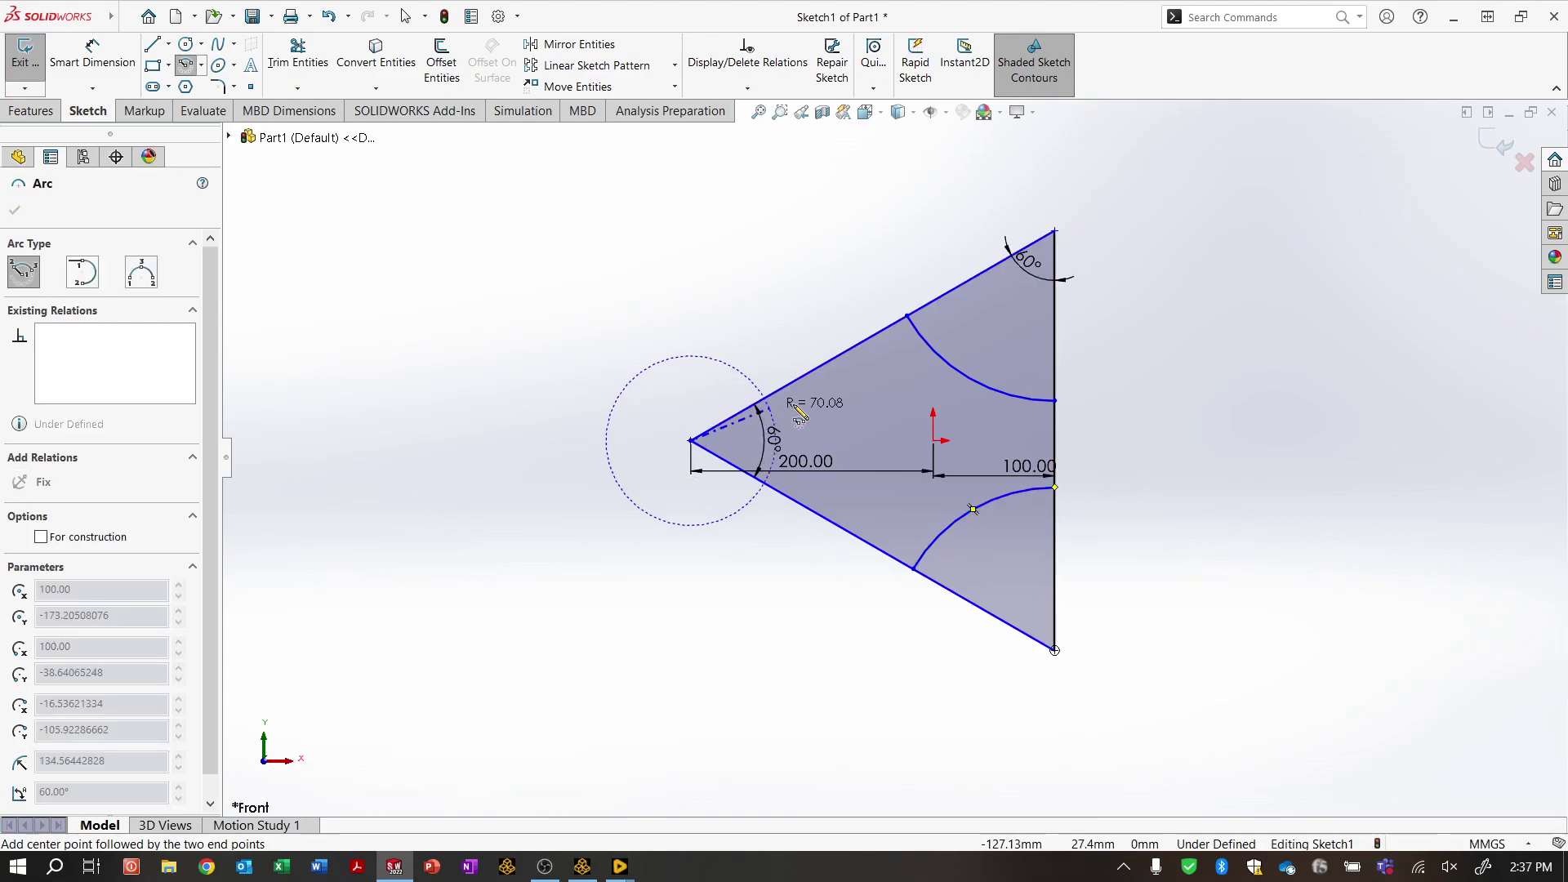
click(823, 365)
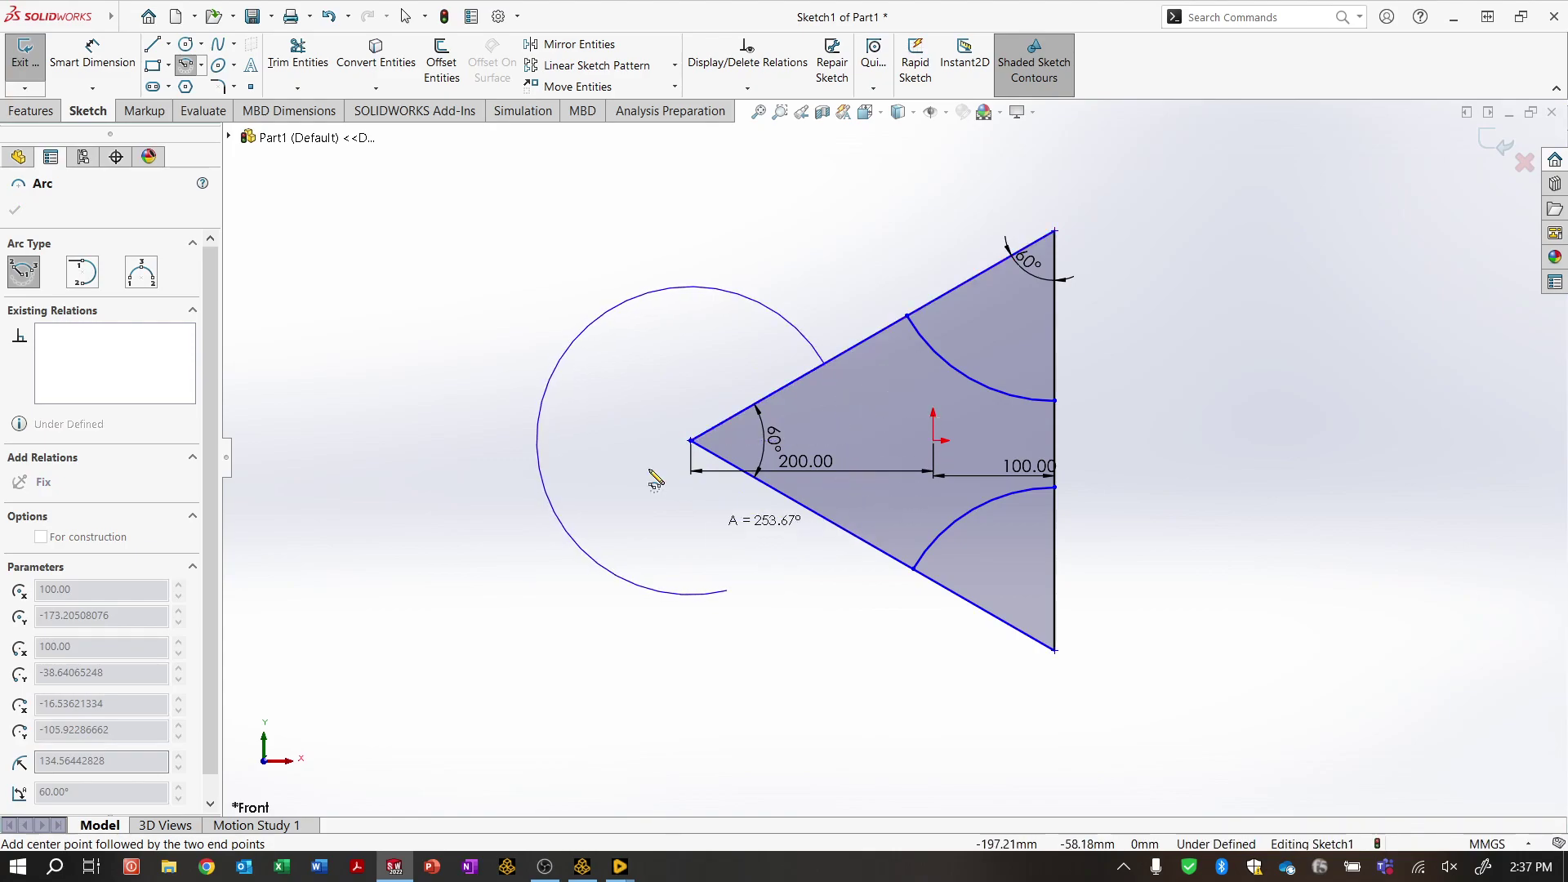
click(824, 518)
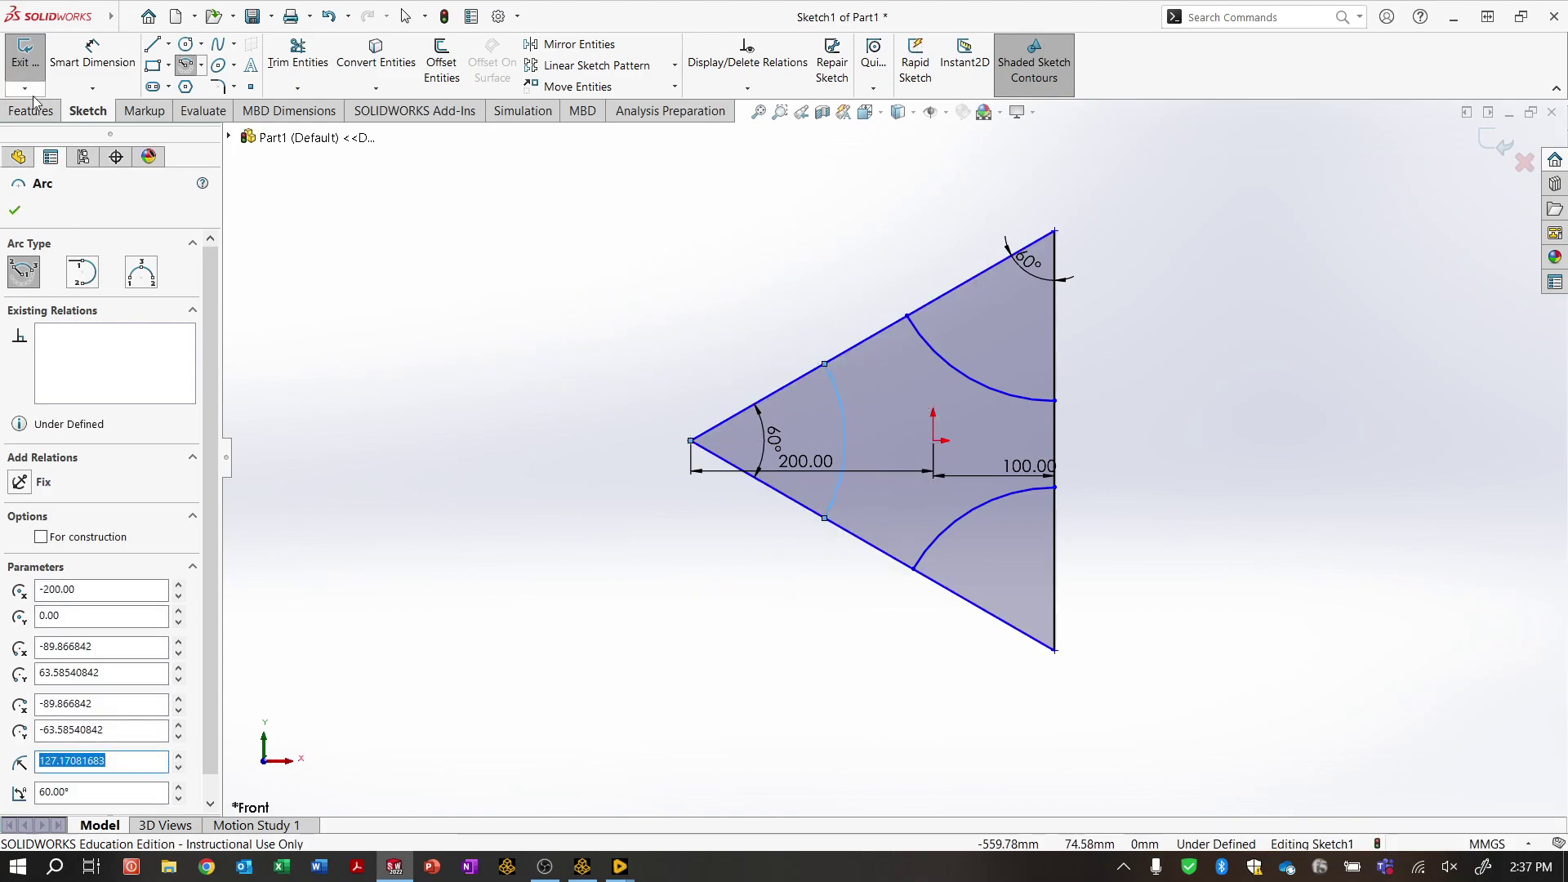
- Dimension the vertical distance from the origin to the upper arc's endpoint on the vertical side as 20 mm
click(92, 55)
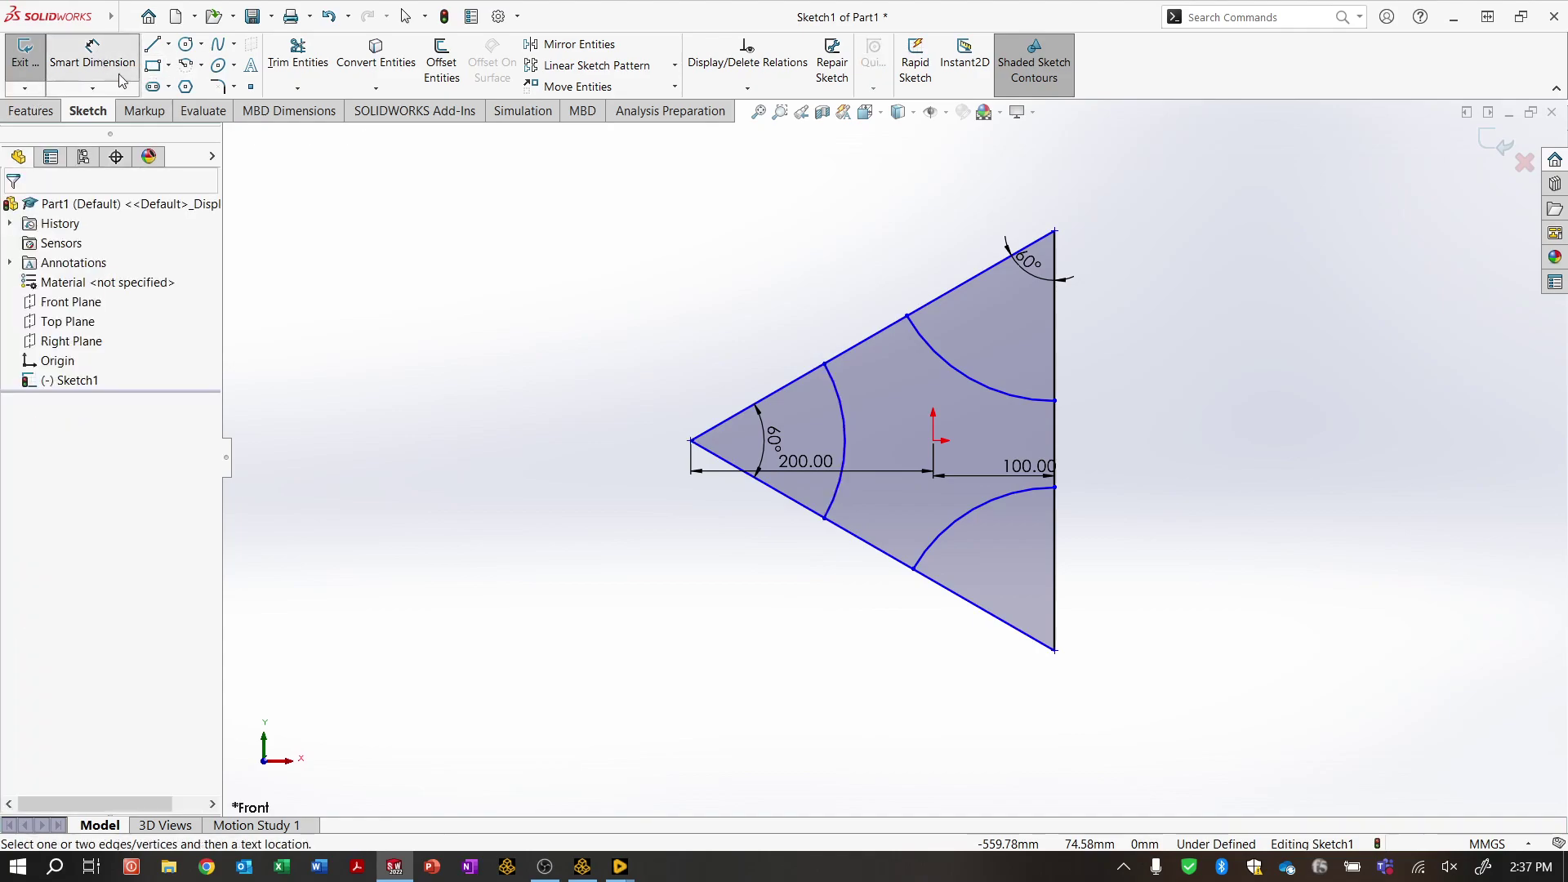
click(1056, 402)
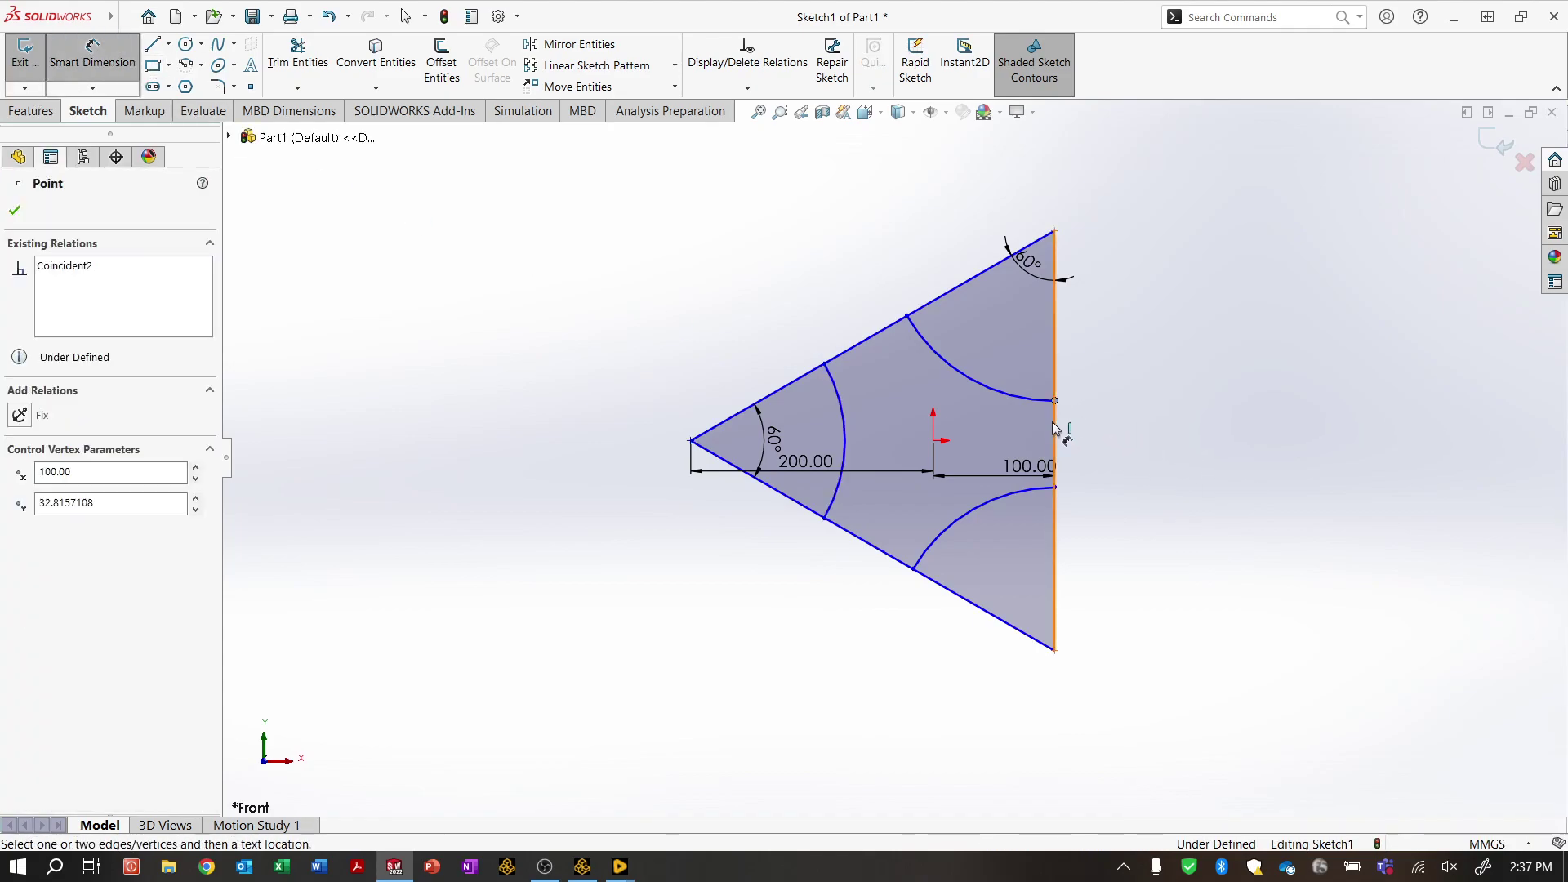
click(934, 441)
click(1102, 451)
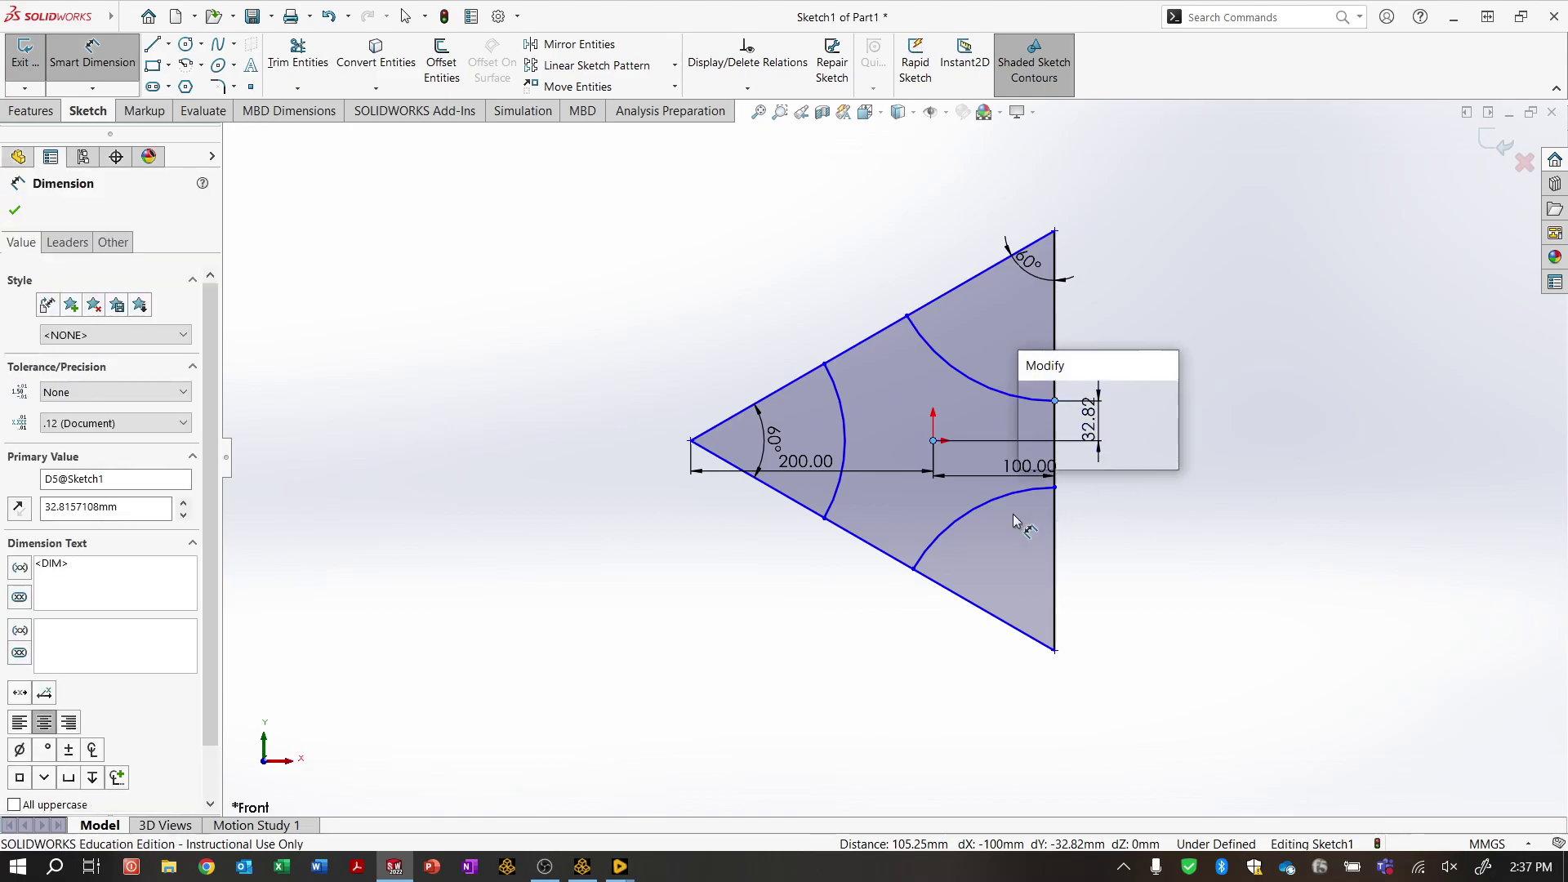
text(20)
key(Return)
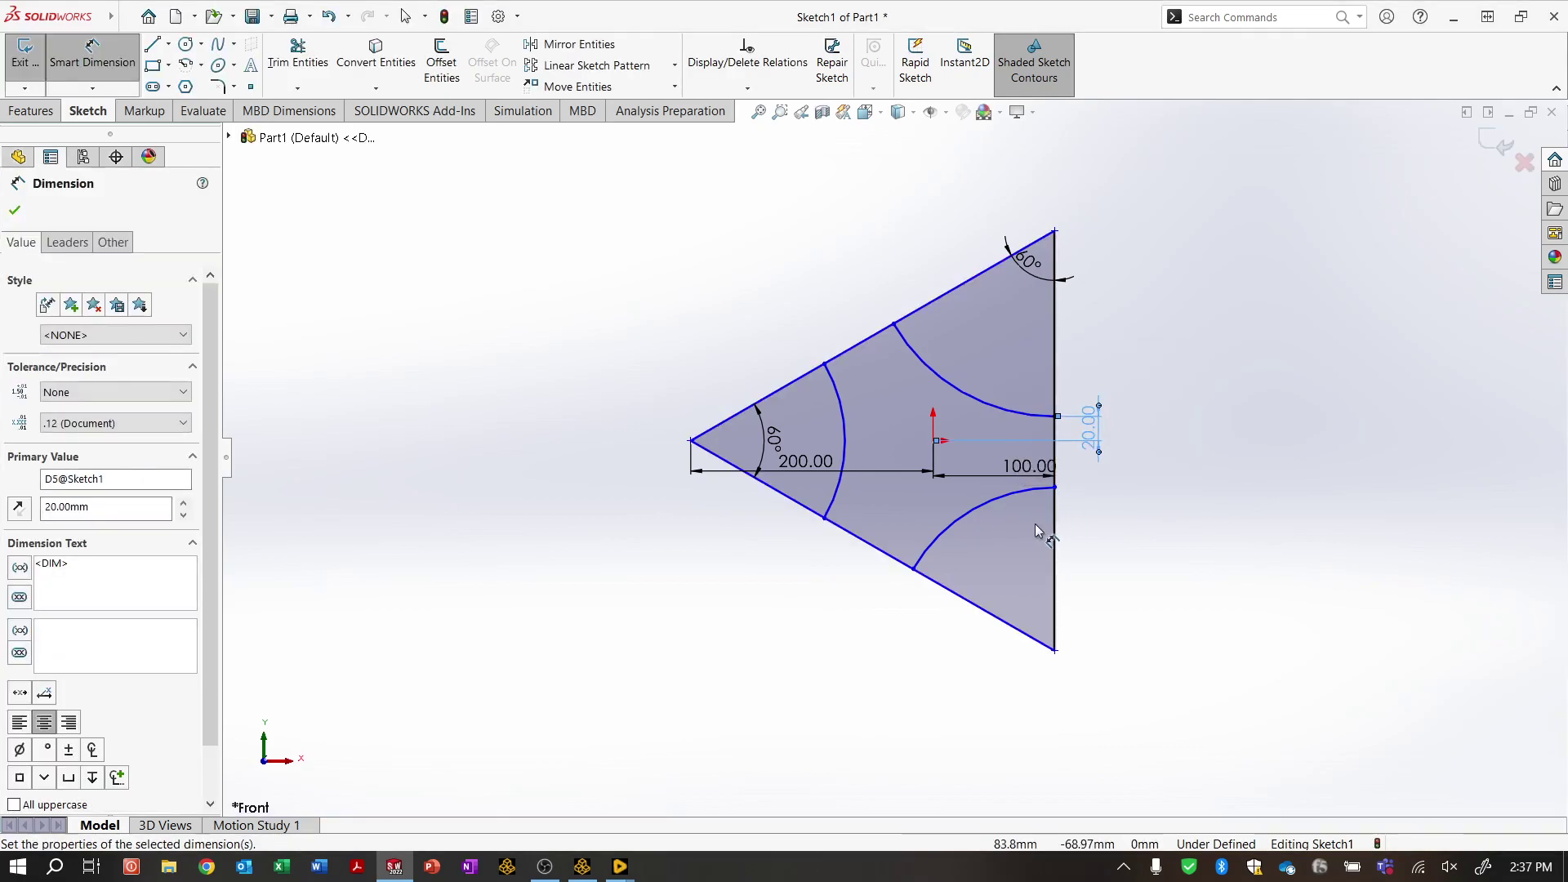
- Dimension the gap between the two arc endpoints on the vertical side as 40 mm
click(1055, 416)
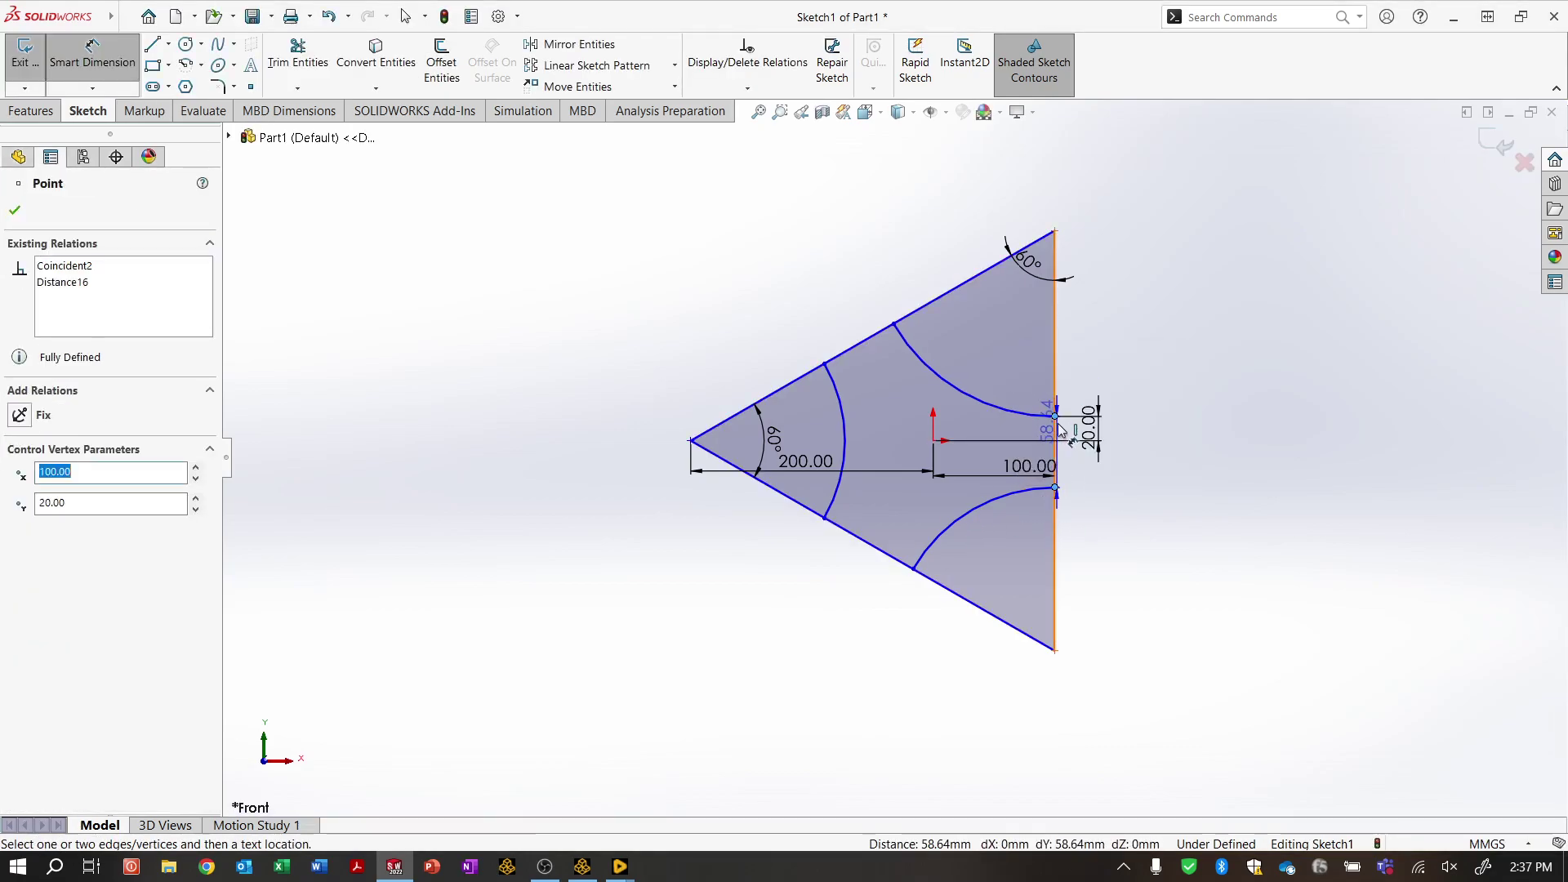
click(1055, 488)
click(1069, 567)
text(40)
key(Return)
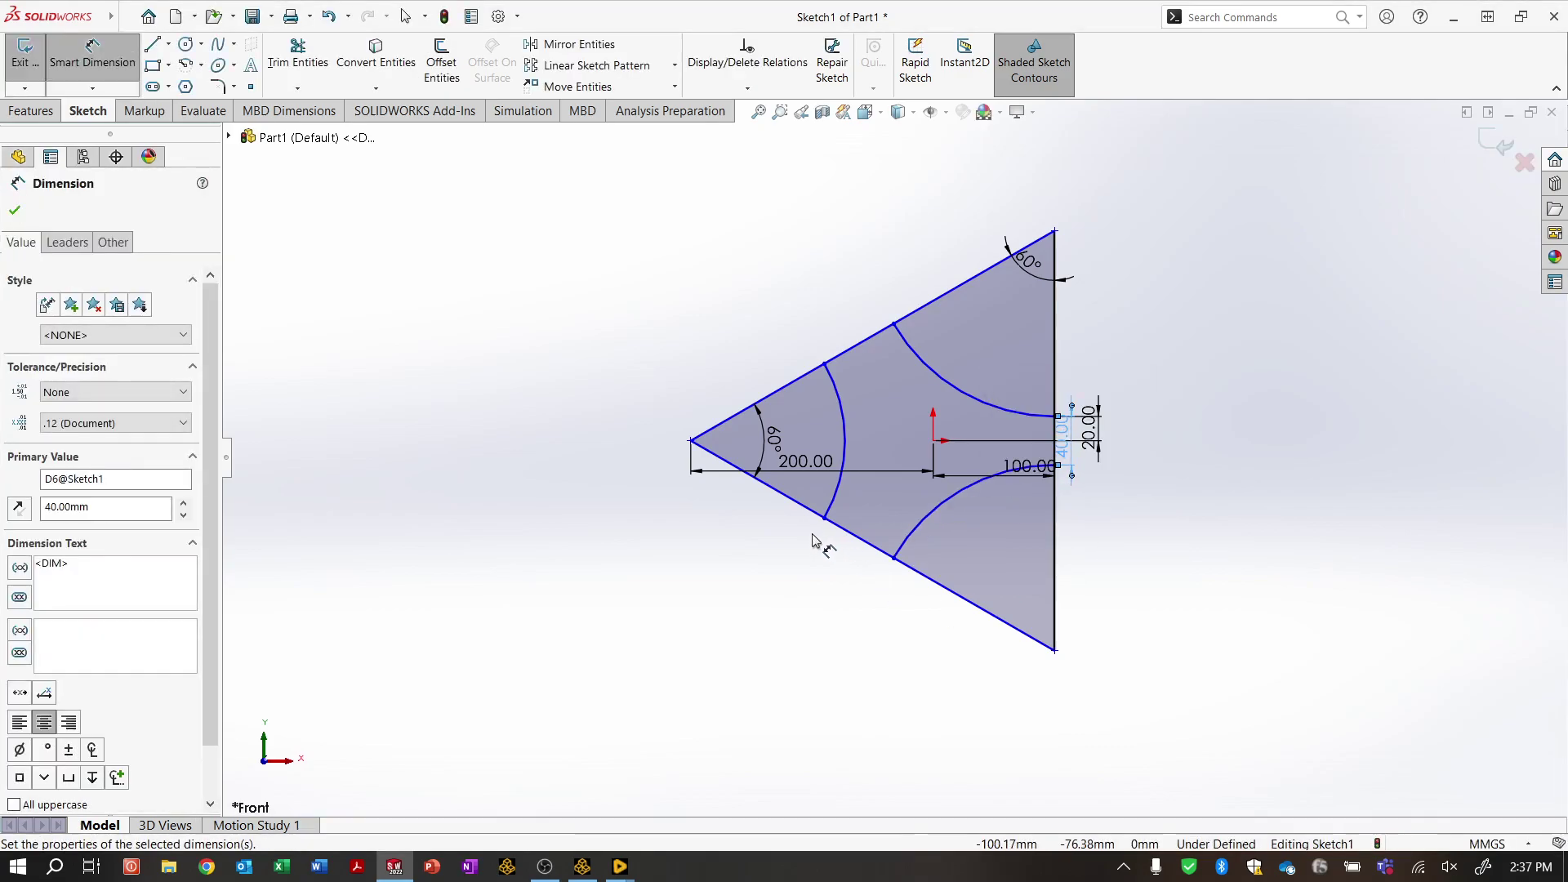
- Dimension the gap between the two arc endpoints on the lower sloped side as 40 mm
click(894, 558)
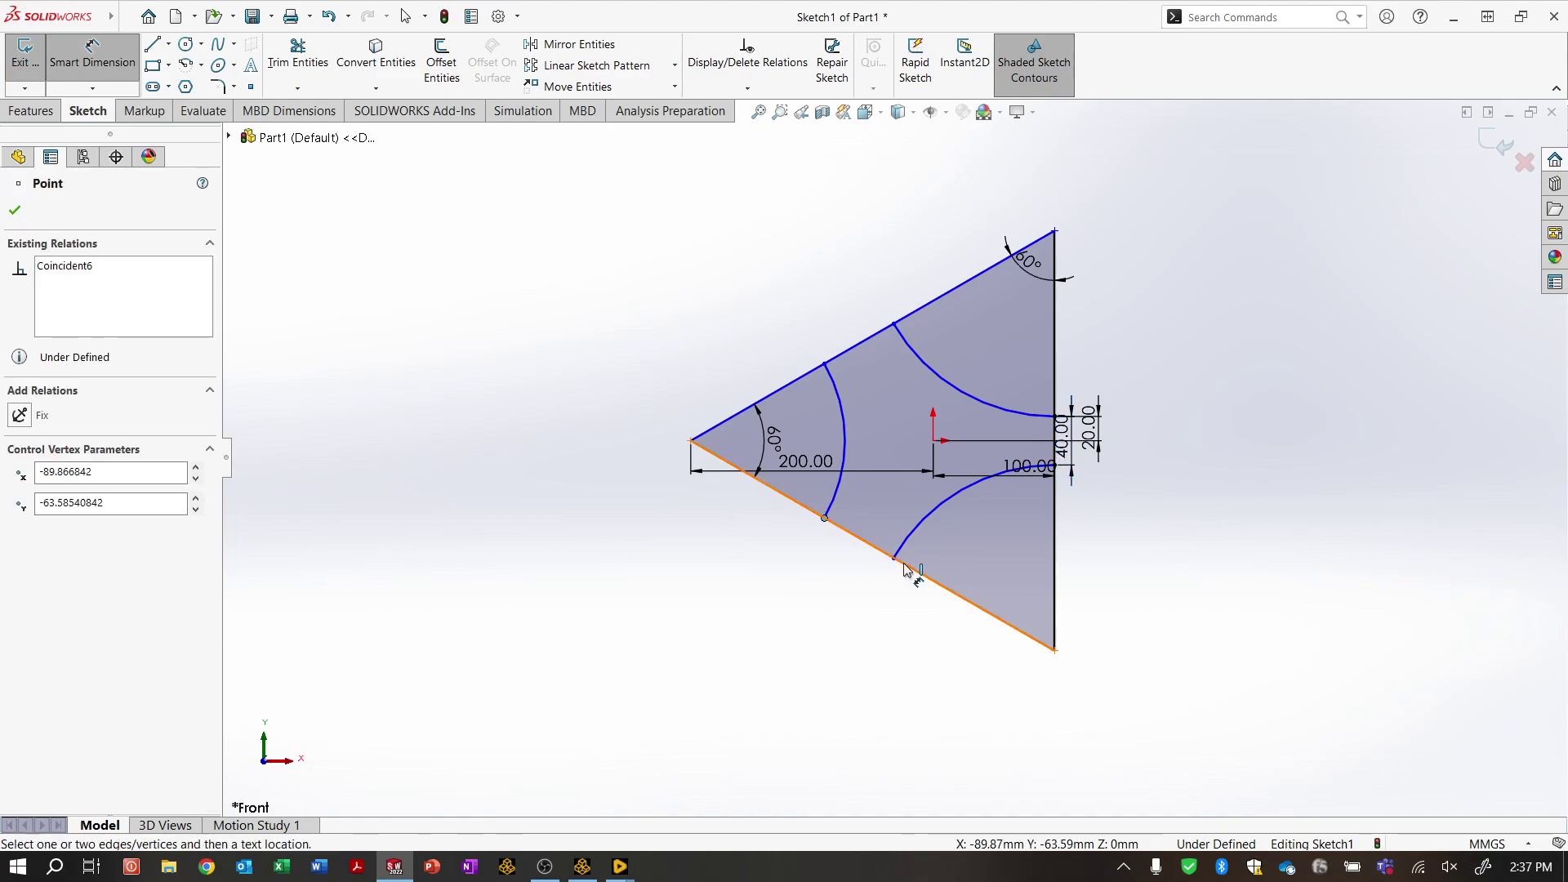
click(825, 517)
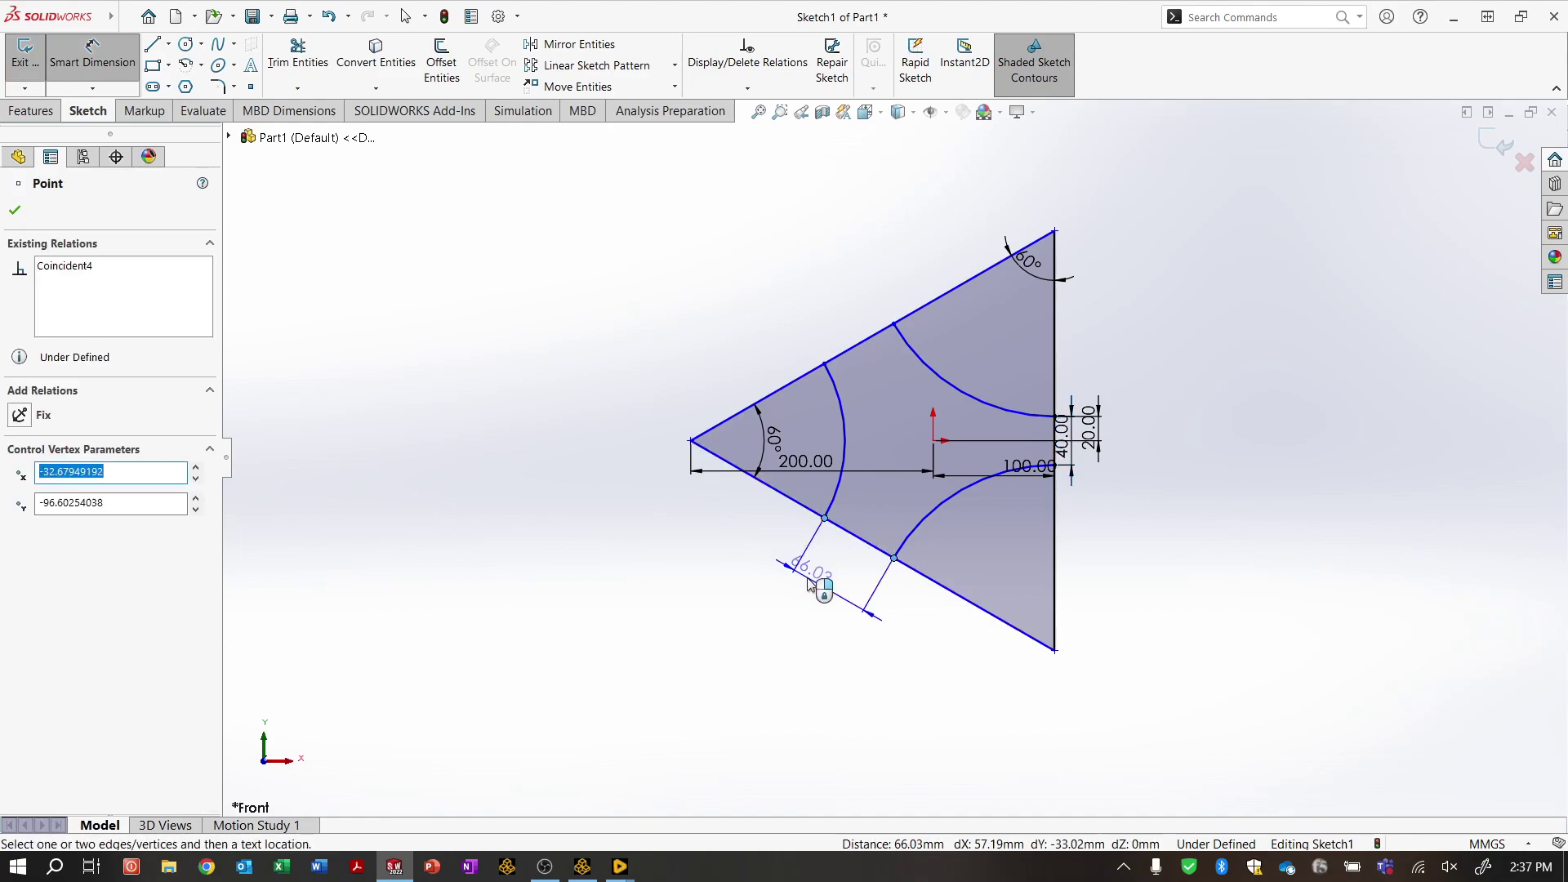
click(834, 608)
text(40)
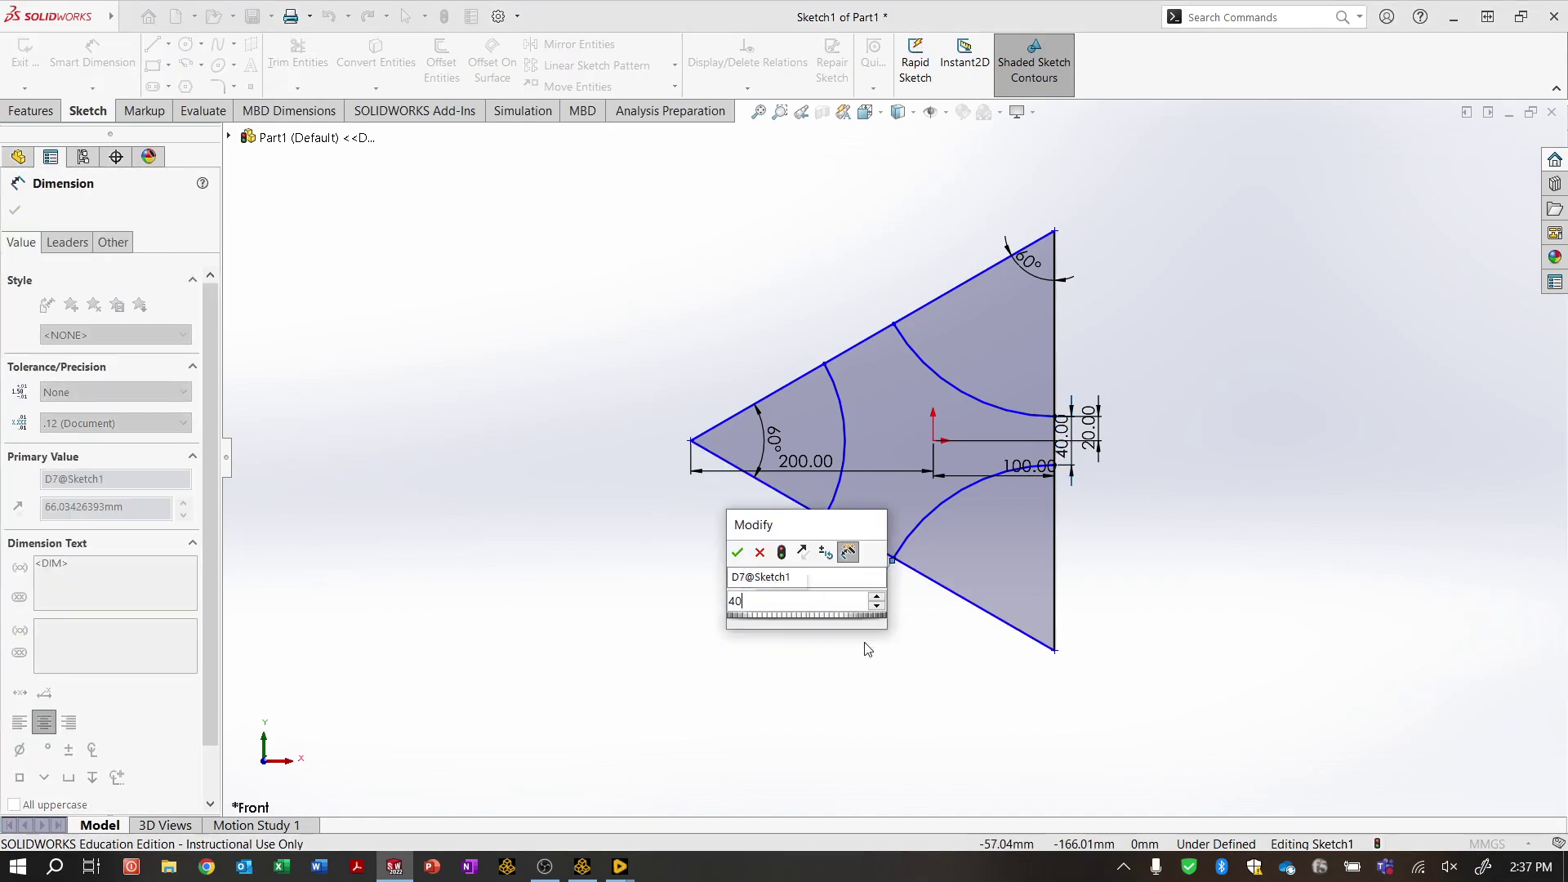
key(Return)
- Dimension the gap between the two arc endpoints on the upper sloped side as 40 mm
click(852, 349)
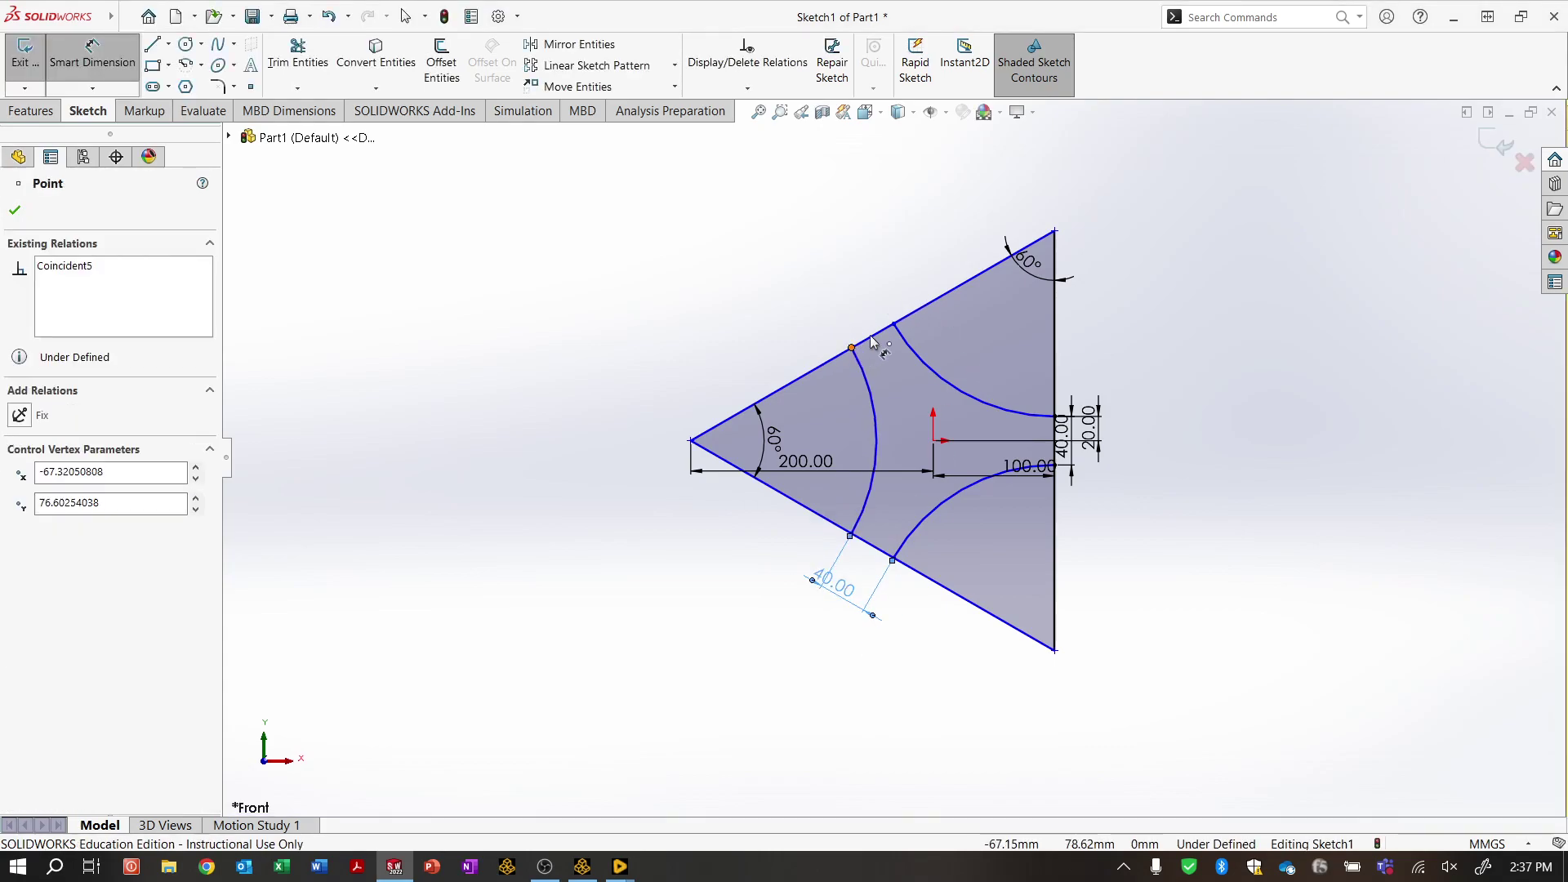
click(894, 324)
click(837, 304)
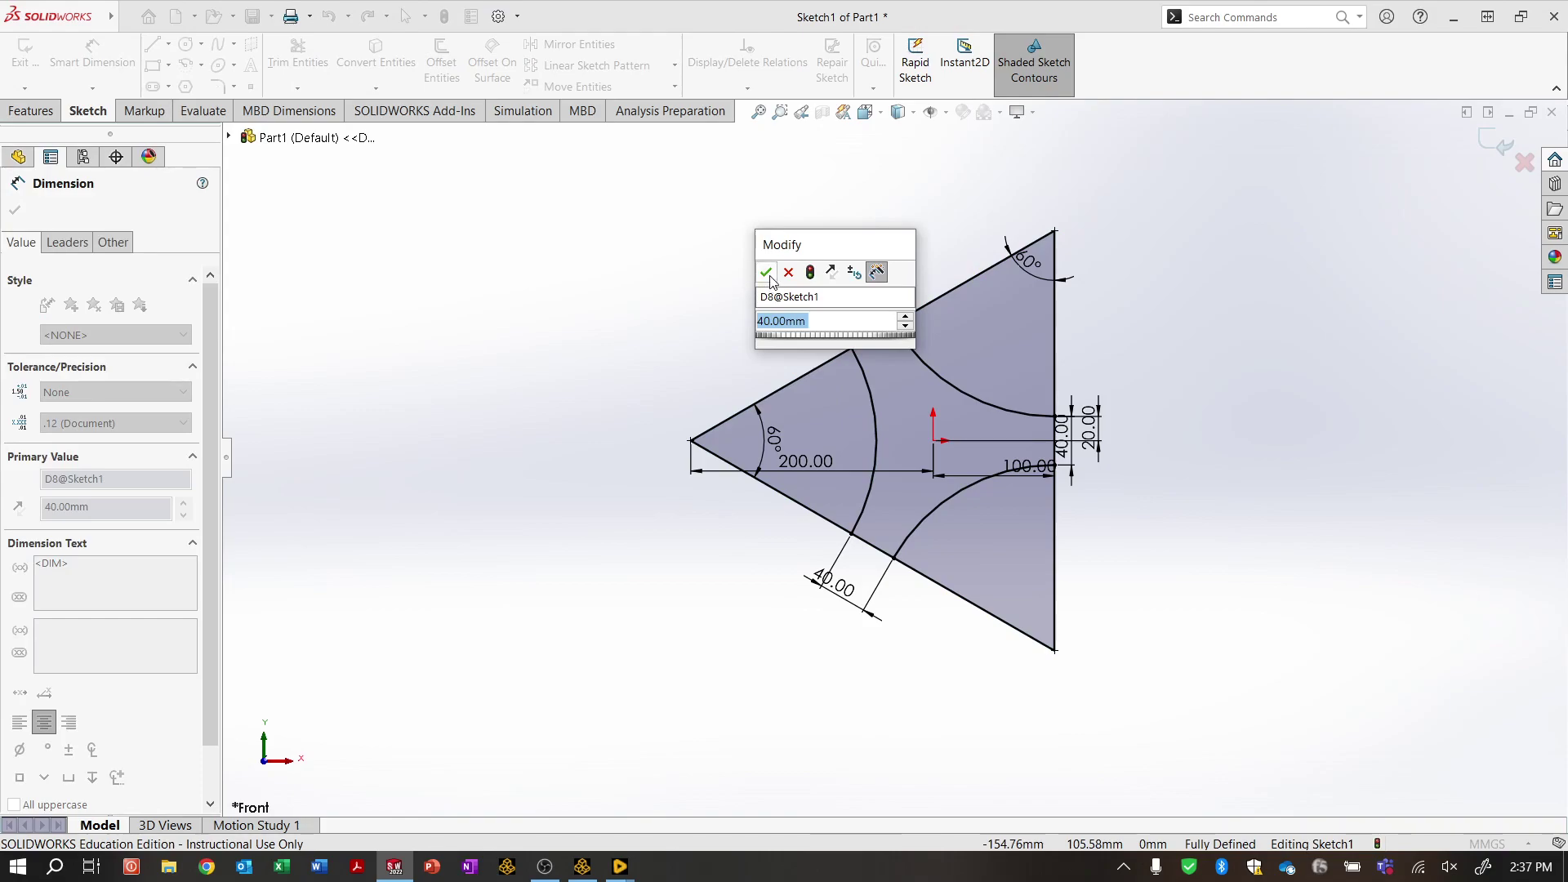
click(767, 275)
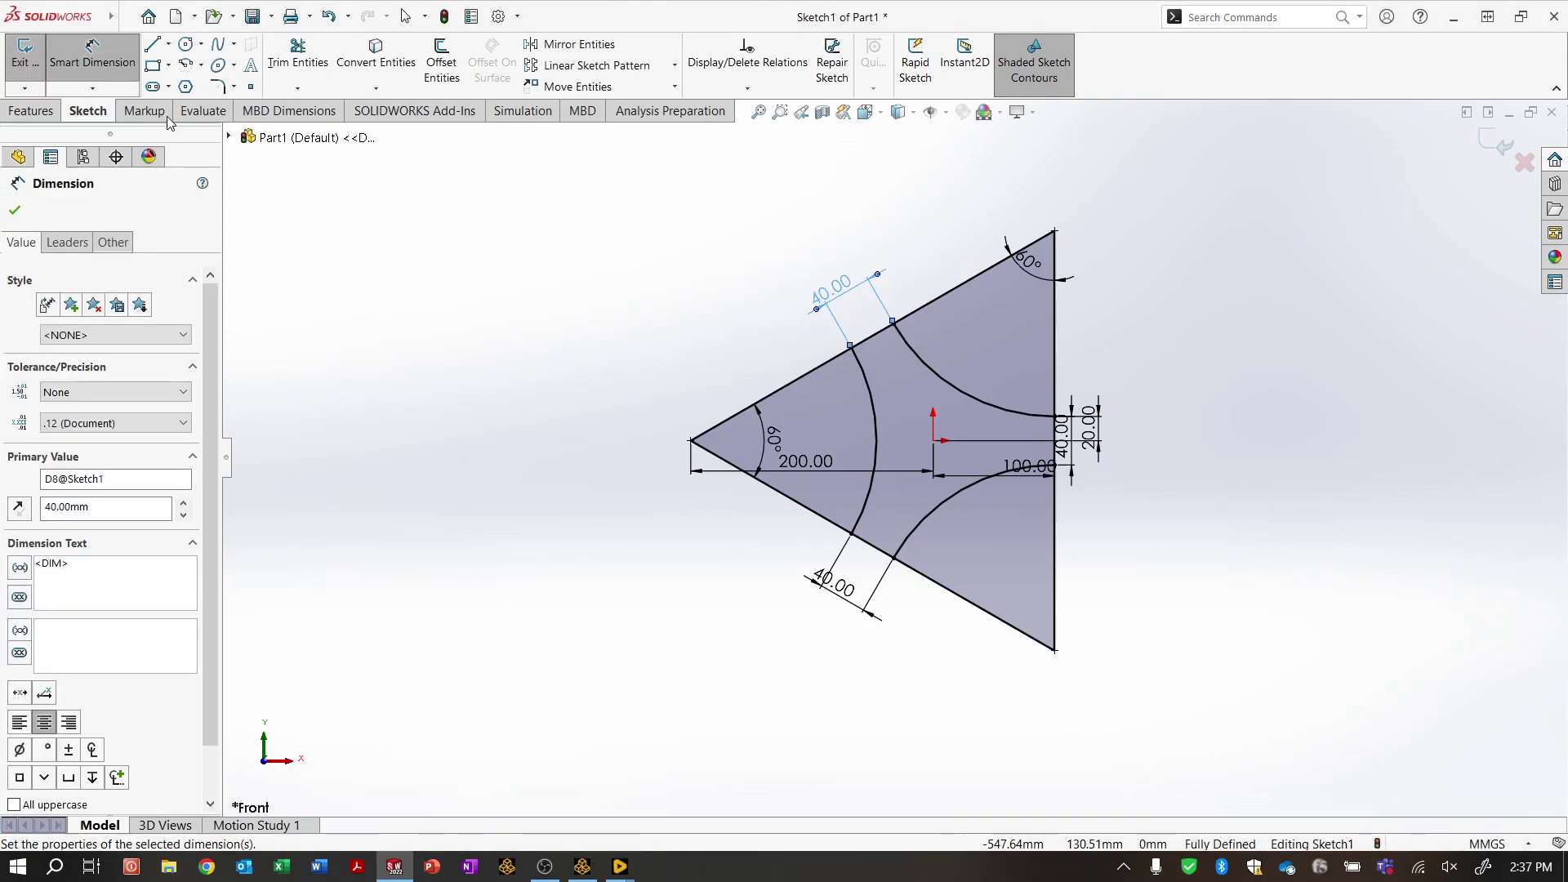
- Try to trim the triangle's sides with the Power trim, Corner and Trim away outside options
click(297, 57)
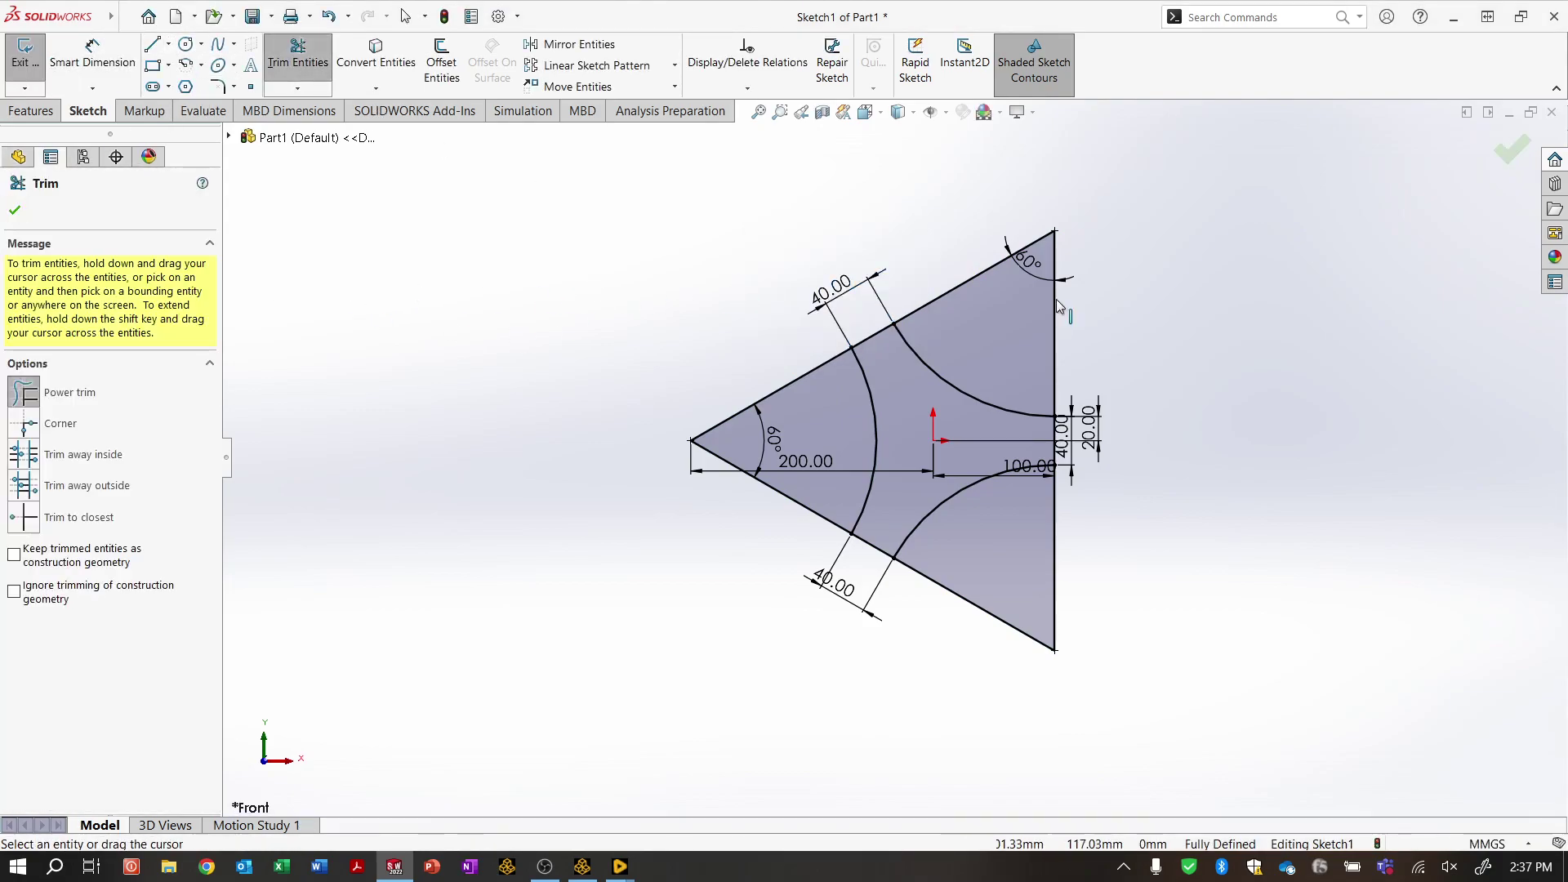
click(1002, 269)
click(1055, 342)
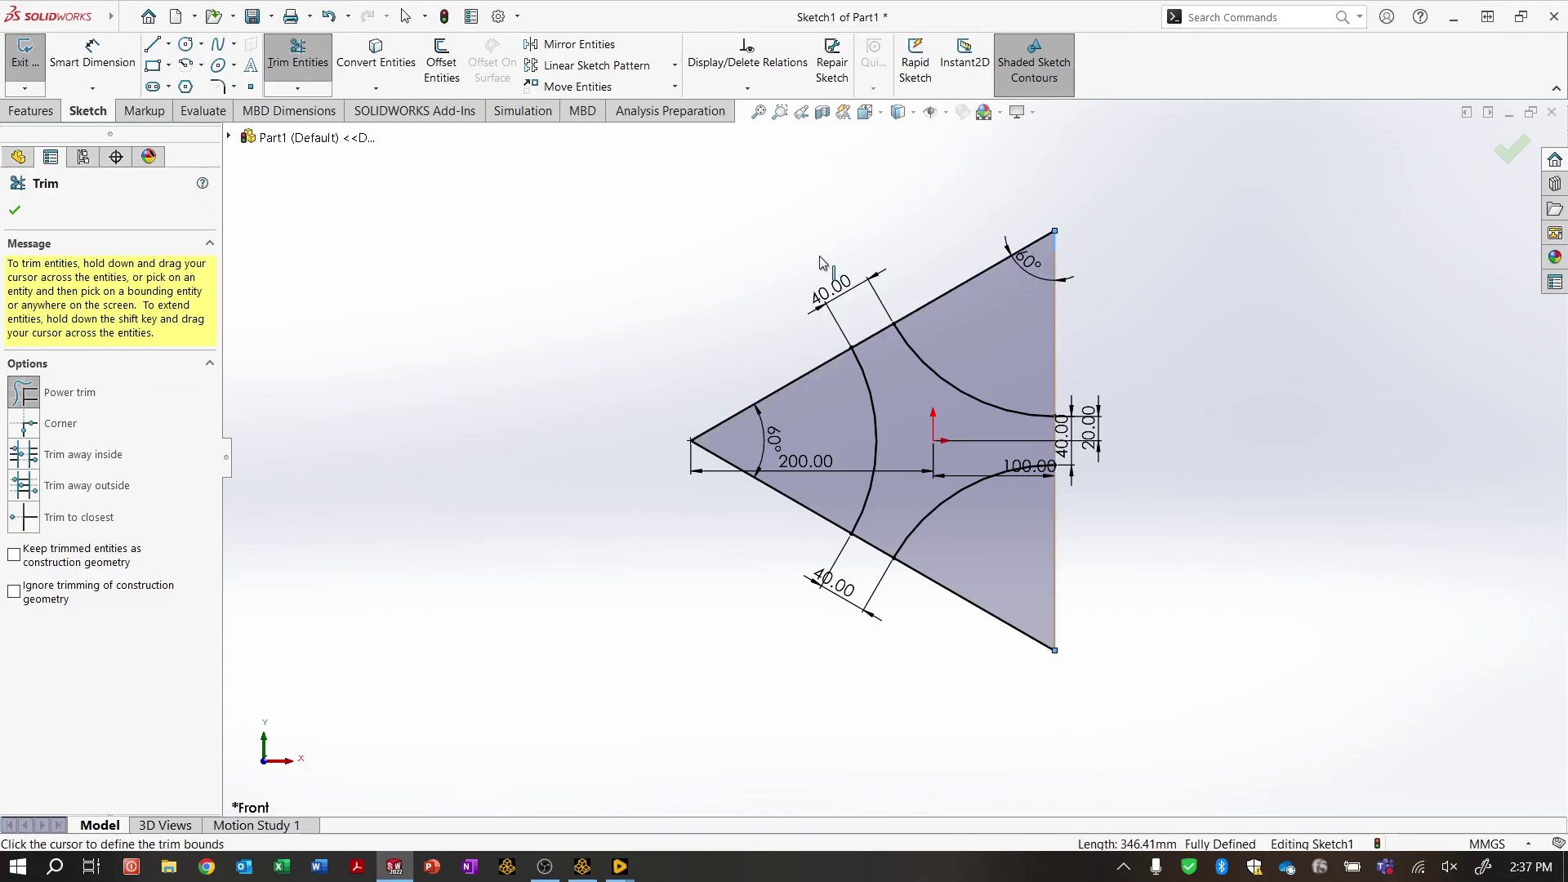
click(27, 425)
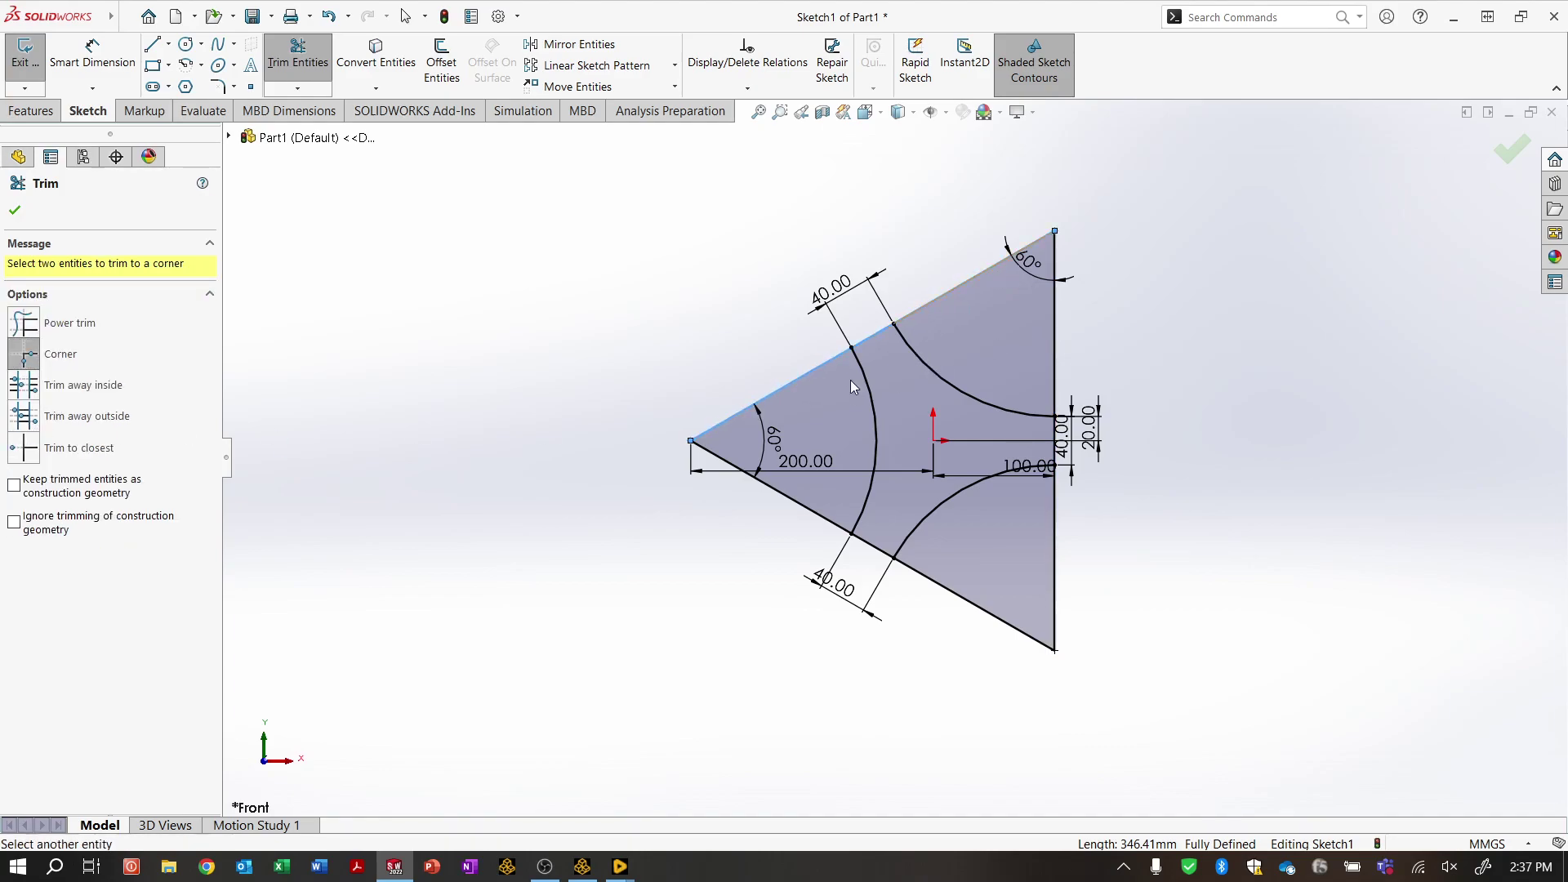
click(54, 417)
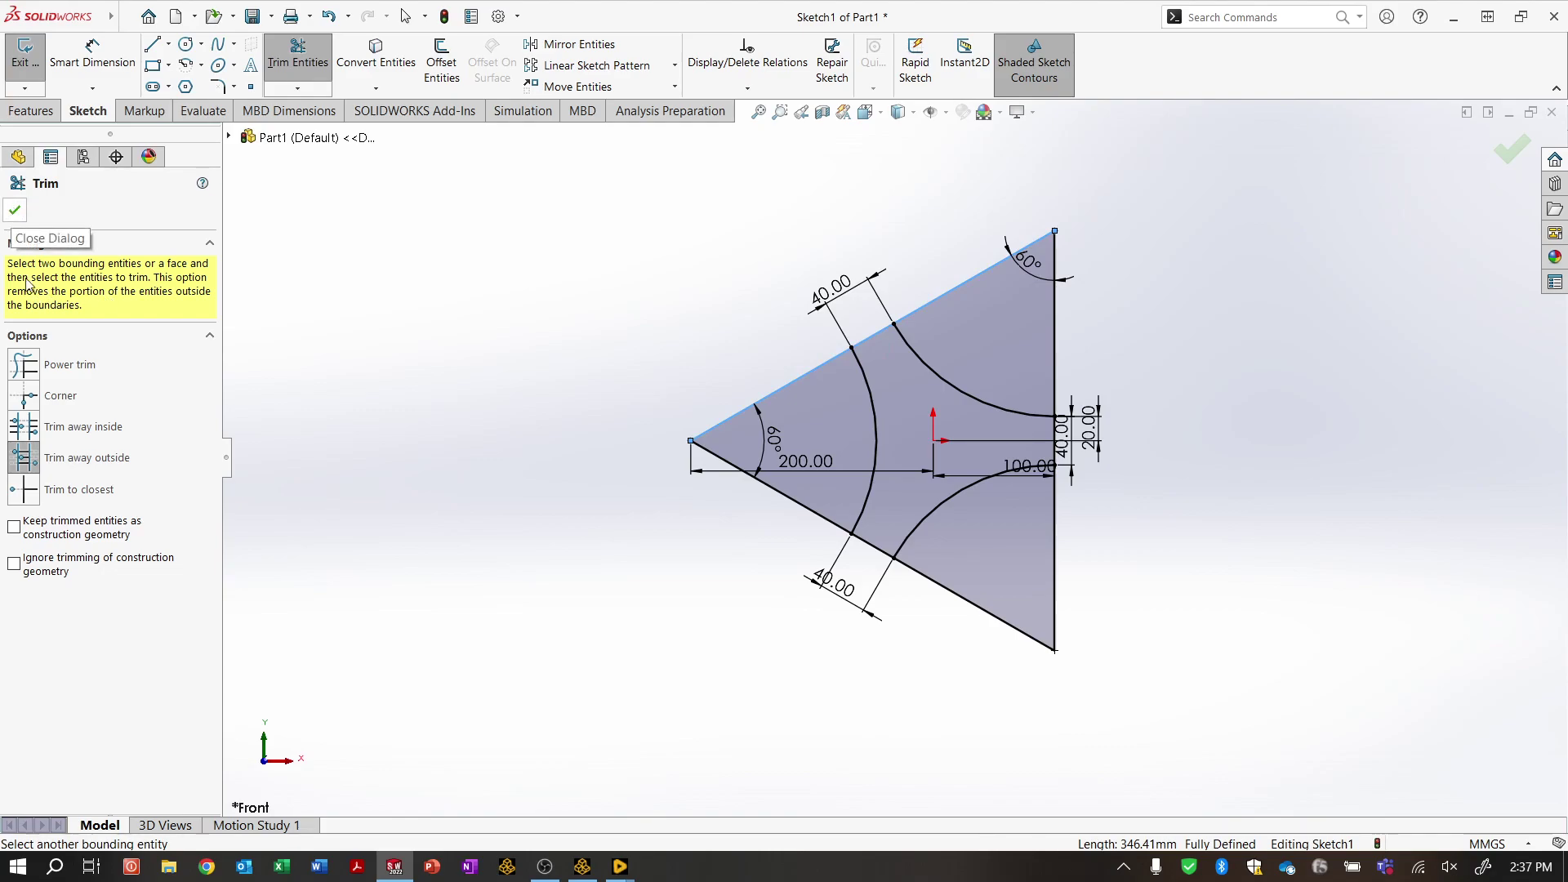
- Trim away the side segments running to all three triangle corners using Trim to closest, keeping only the segments between the arcs
click(29, 495)
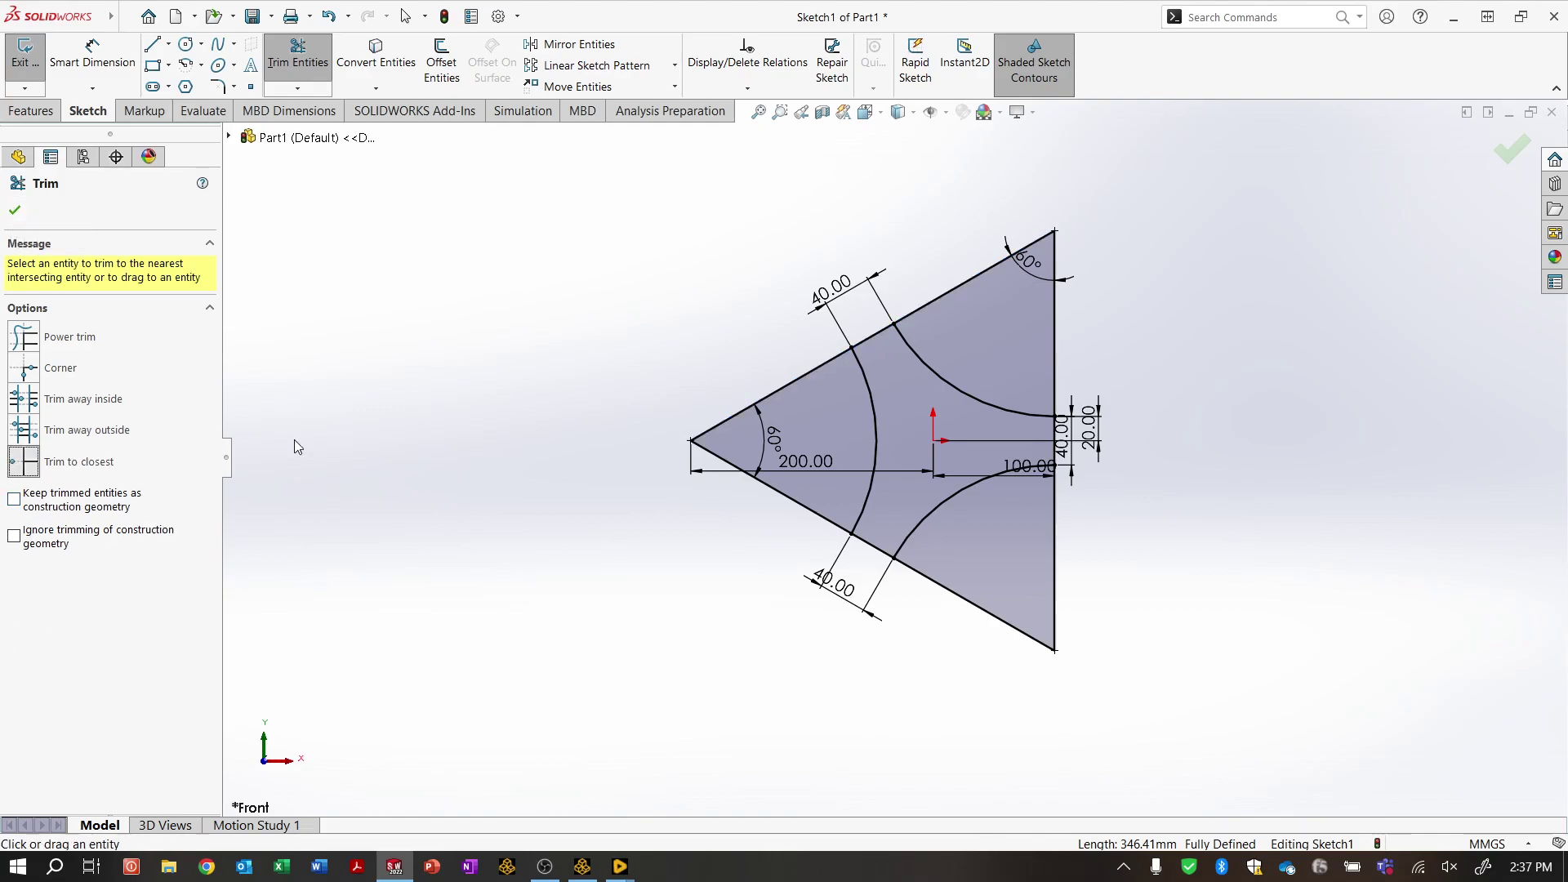
click(1031, 256)
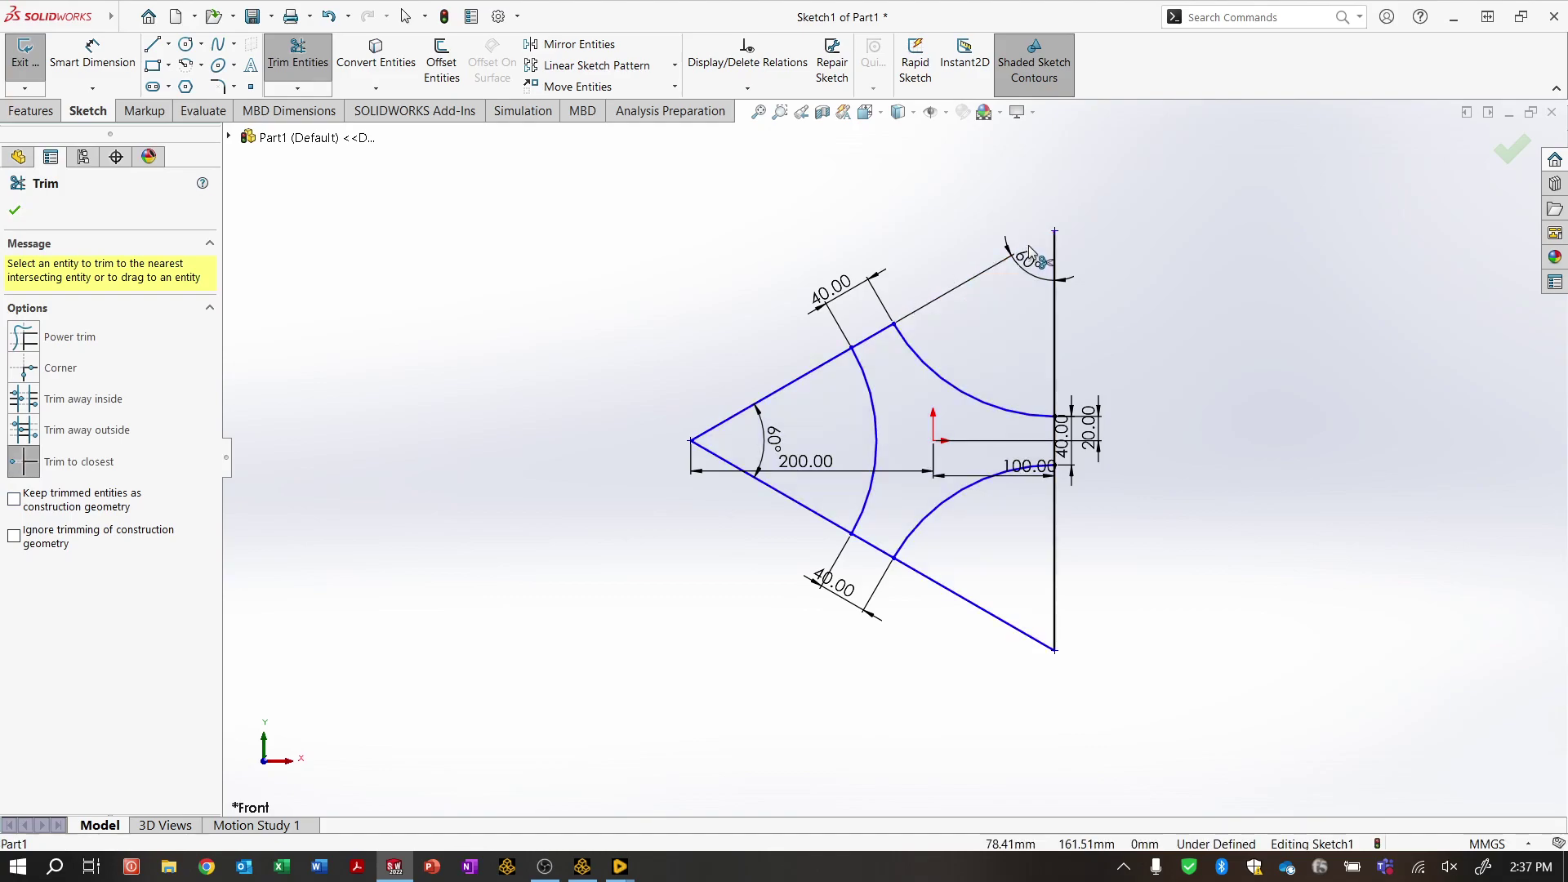
click(1054, 303)
click(1051, 578)
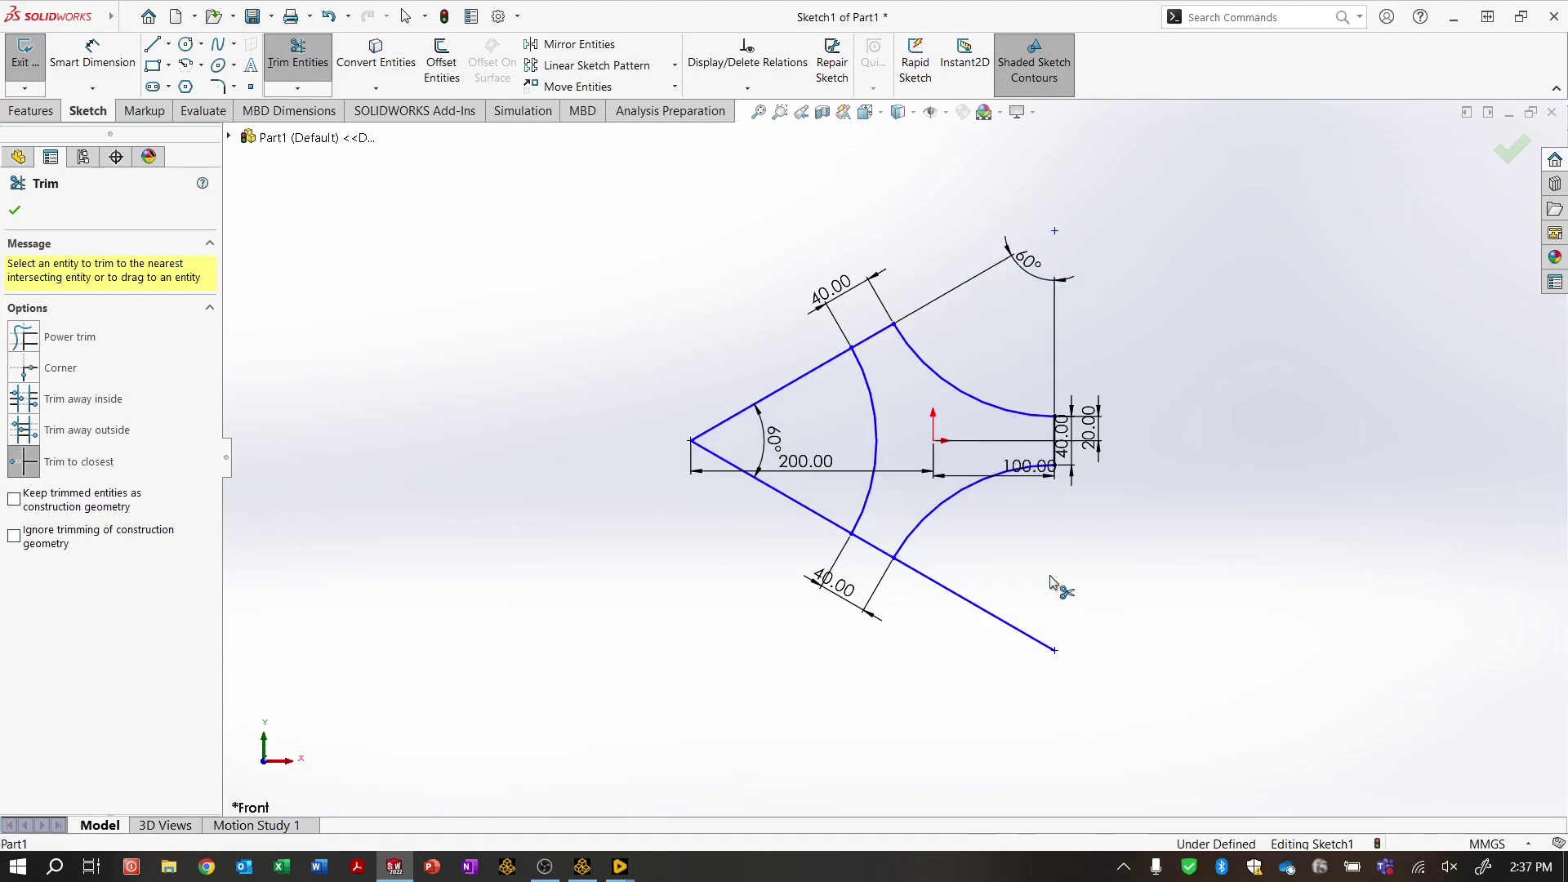
click(967, 601)
click(761, 485)
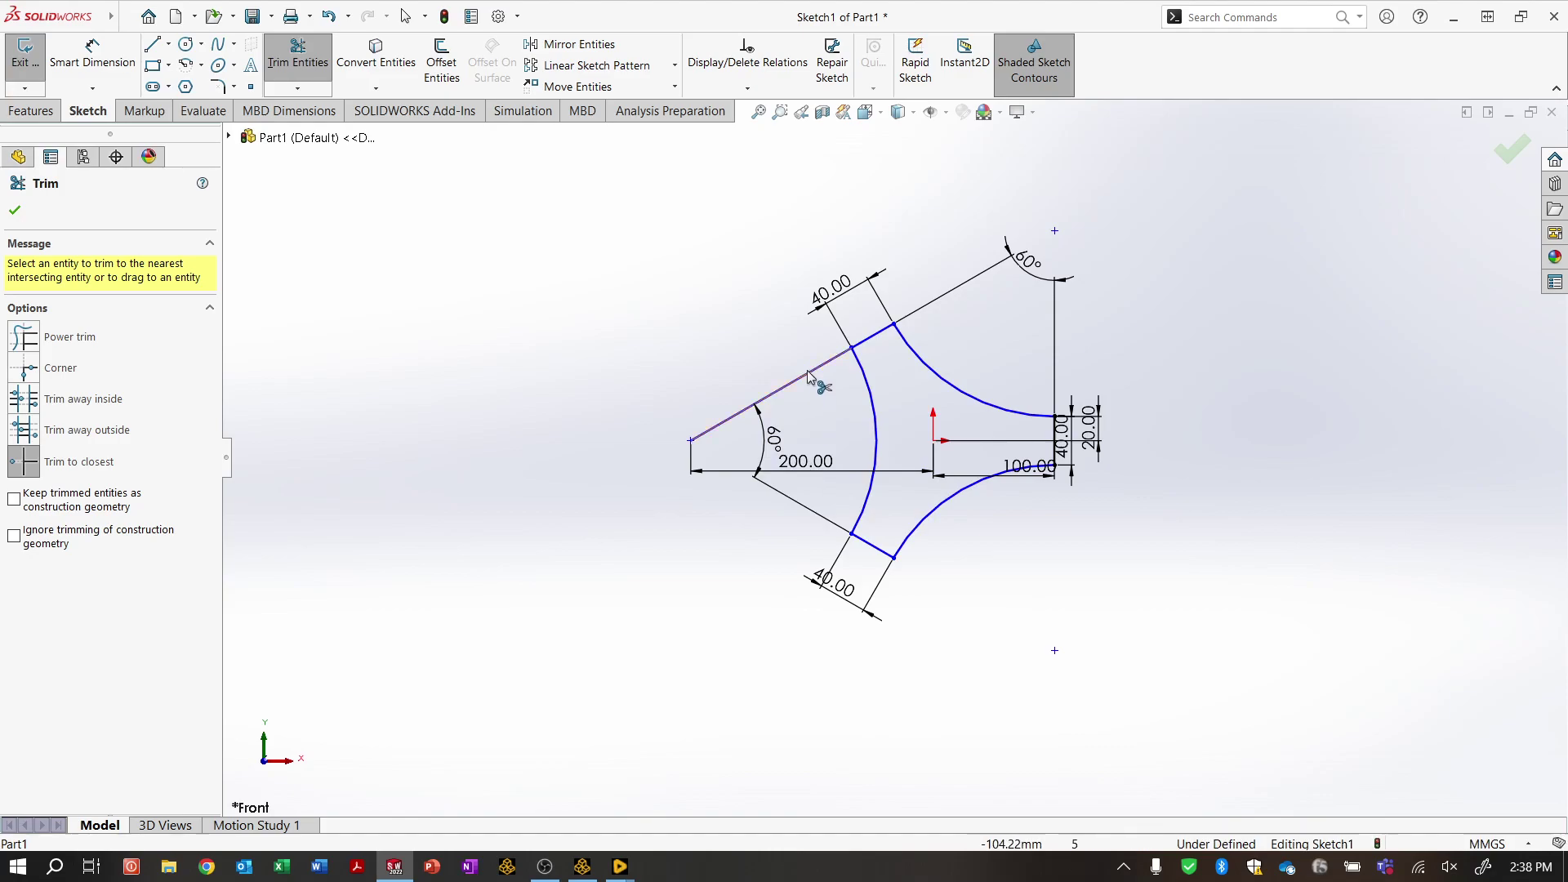
click(808, 377)
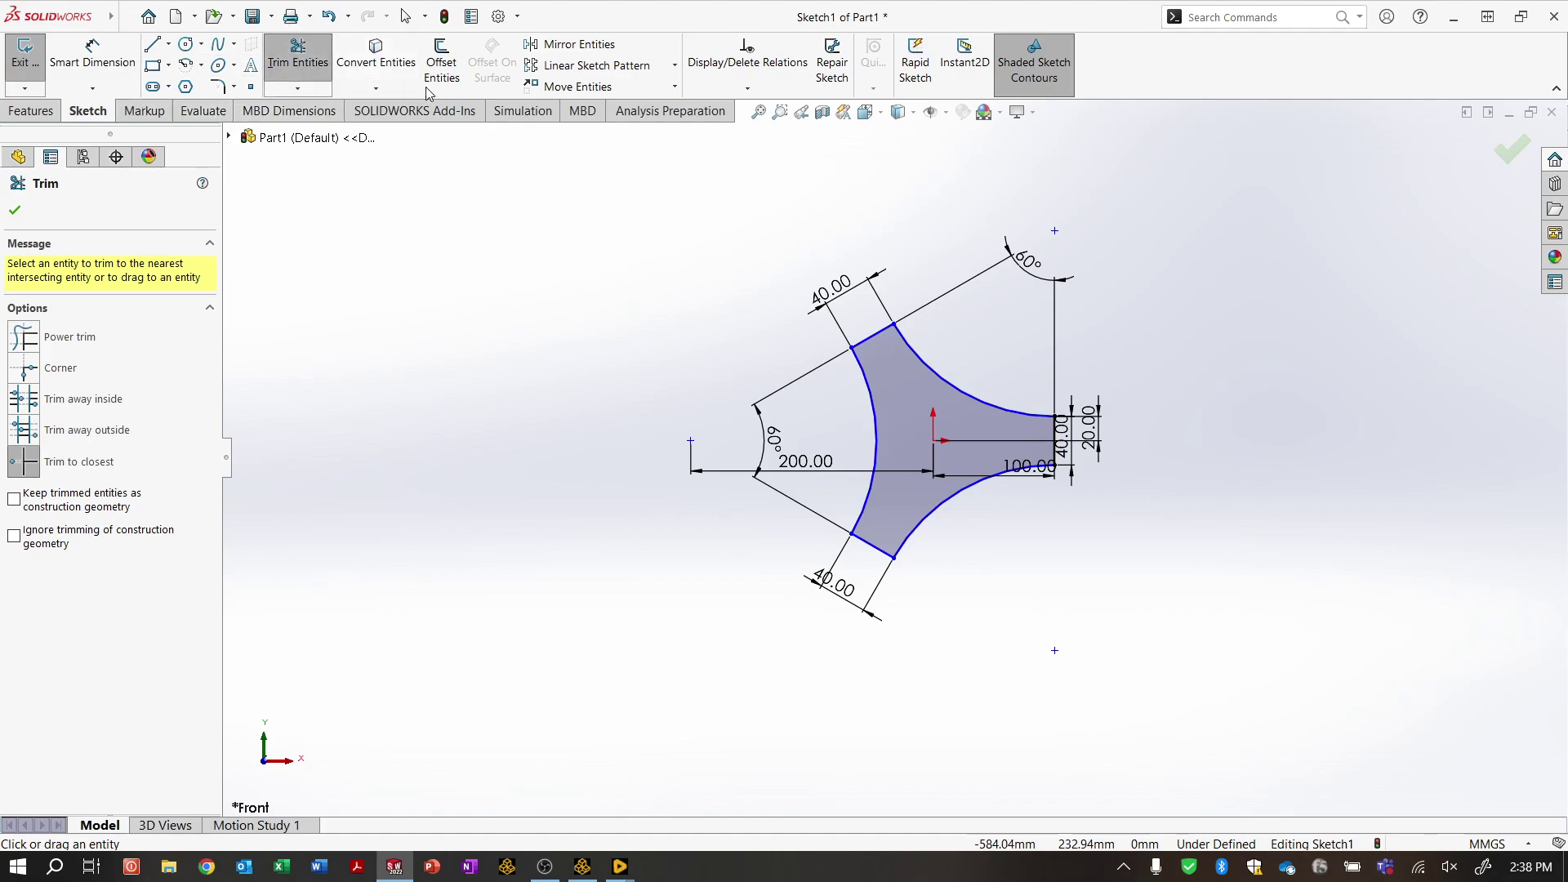
- Offset the closed three-armed profile 30 mm inward with Select chain and Reverse enabled
click(441, 61)
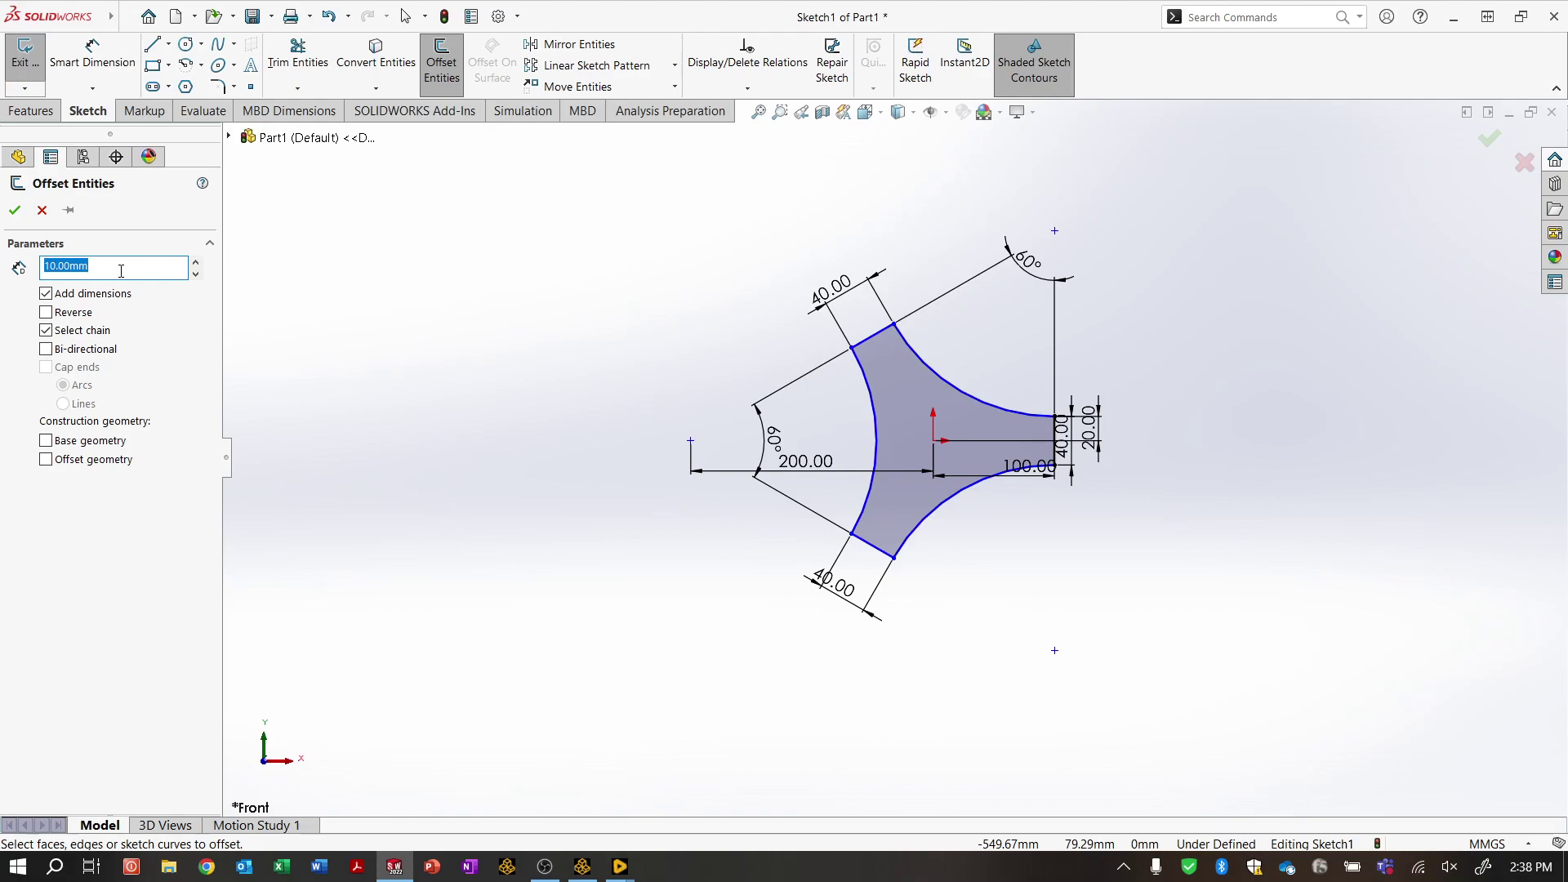
text(30)
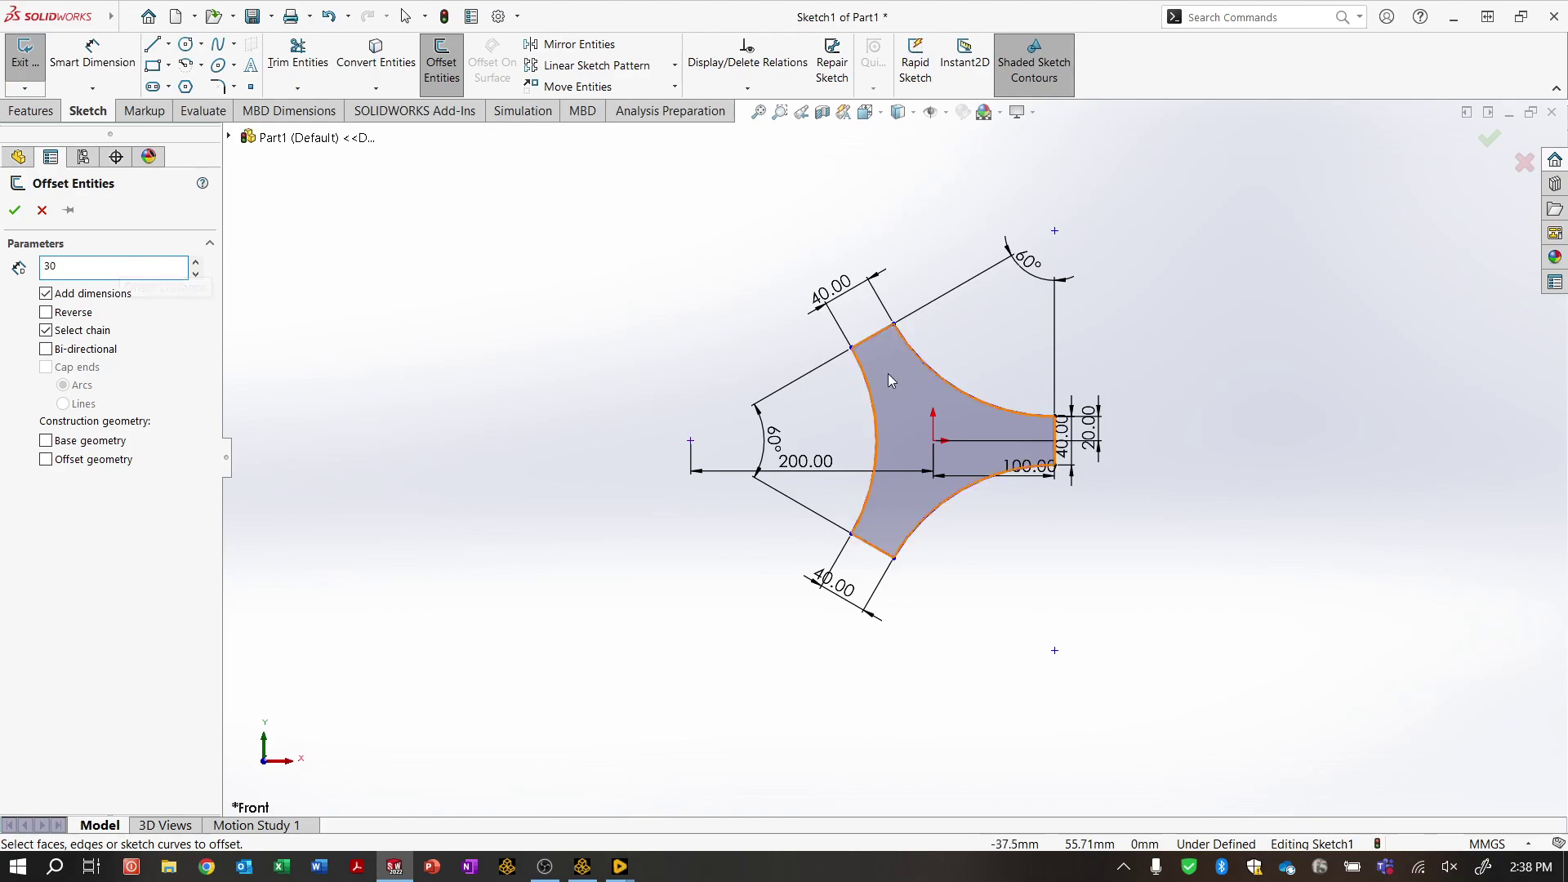
click(877, 435)
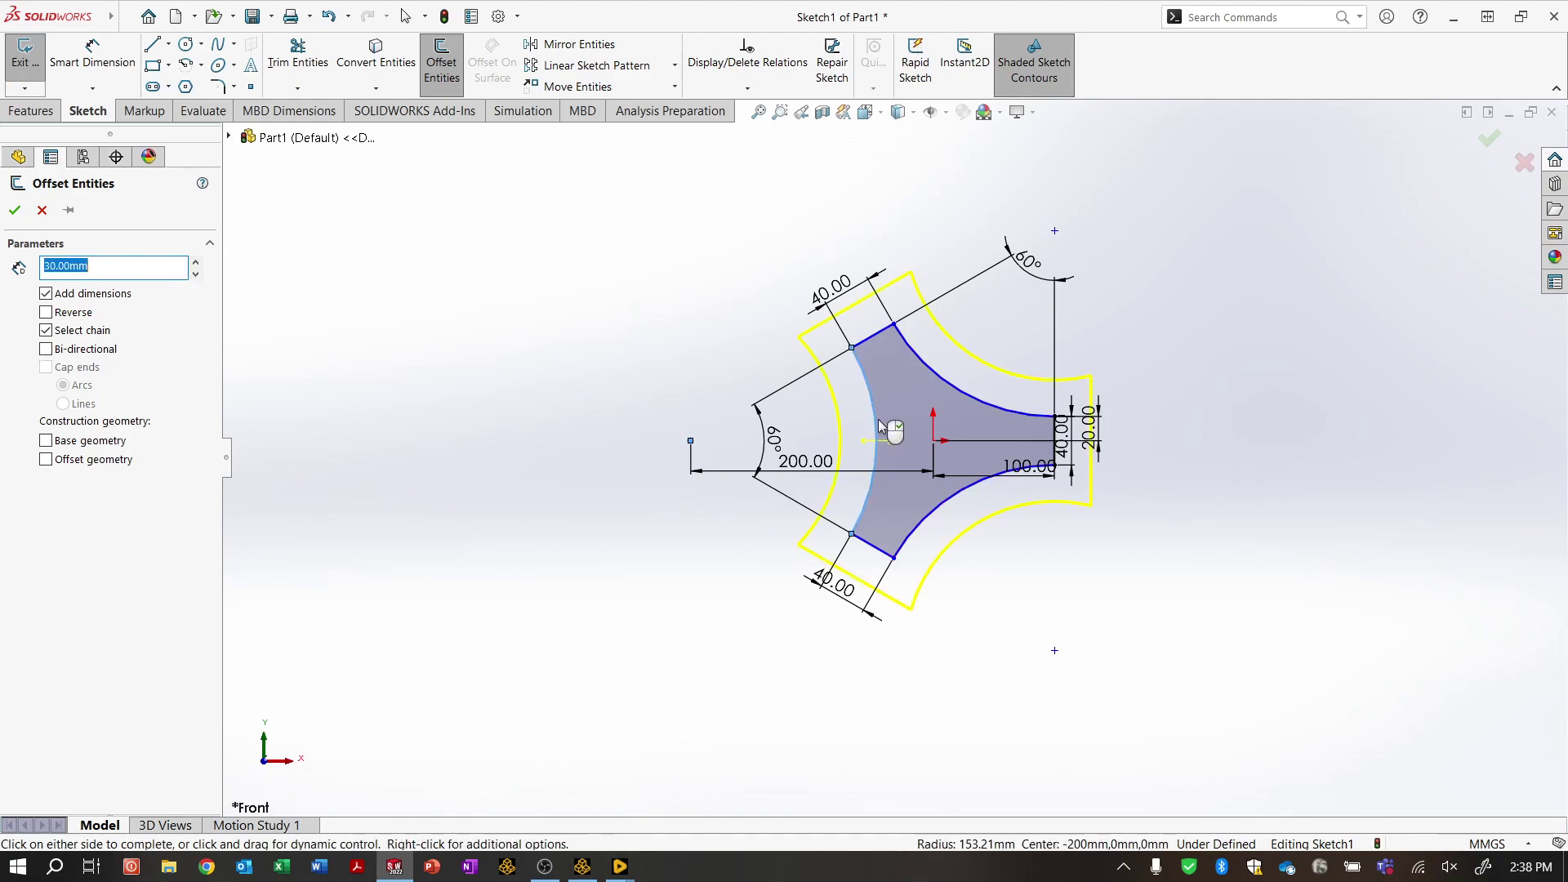
click(47, 312)
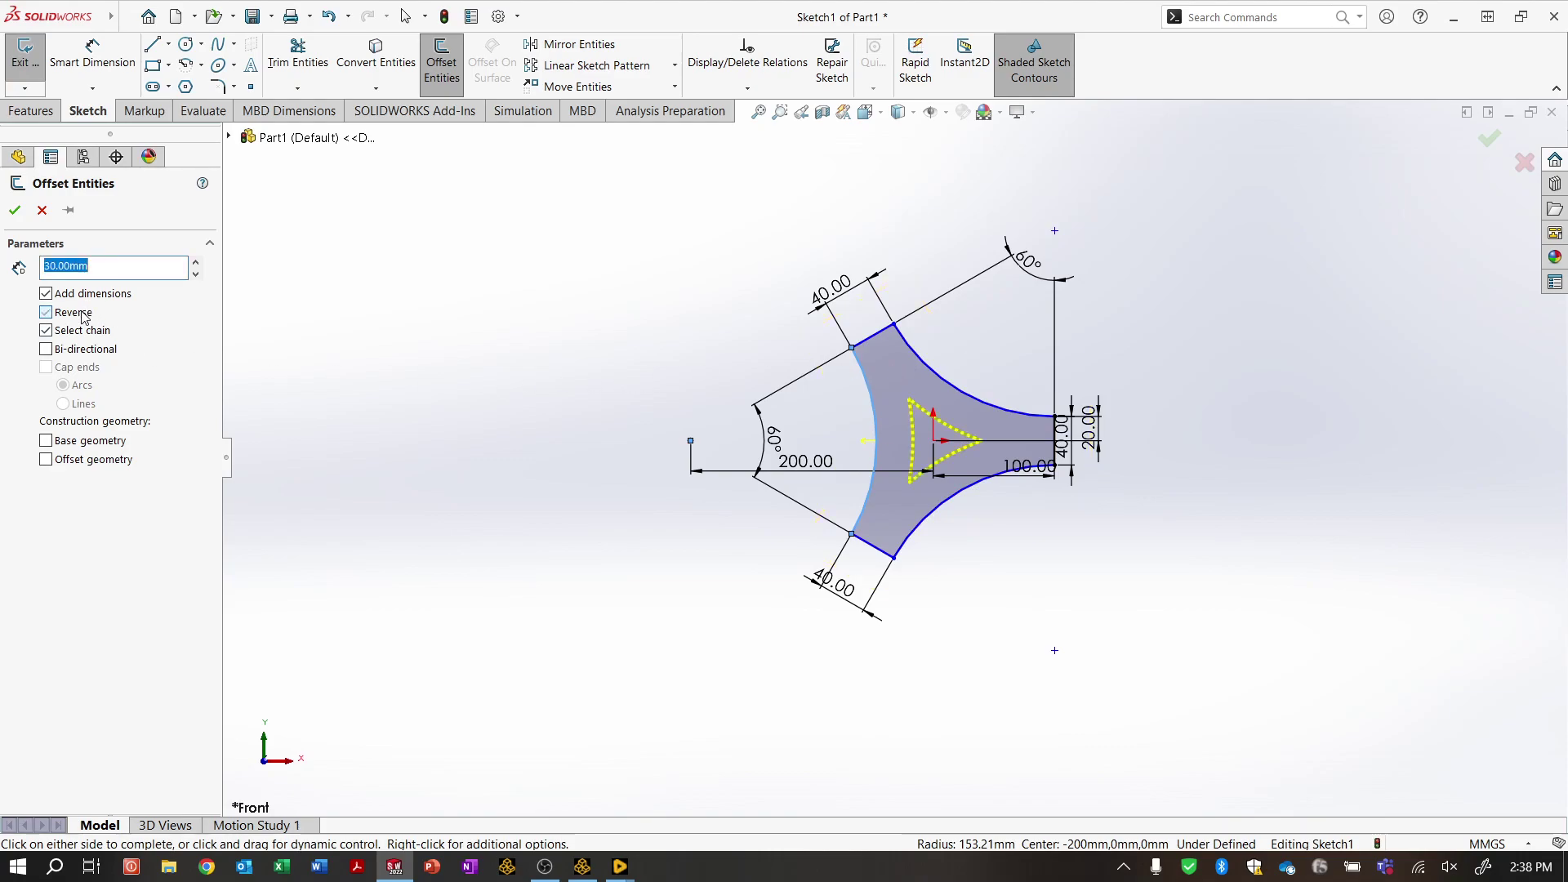
click(15, 210)
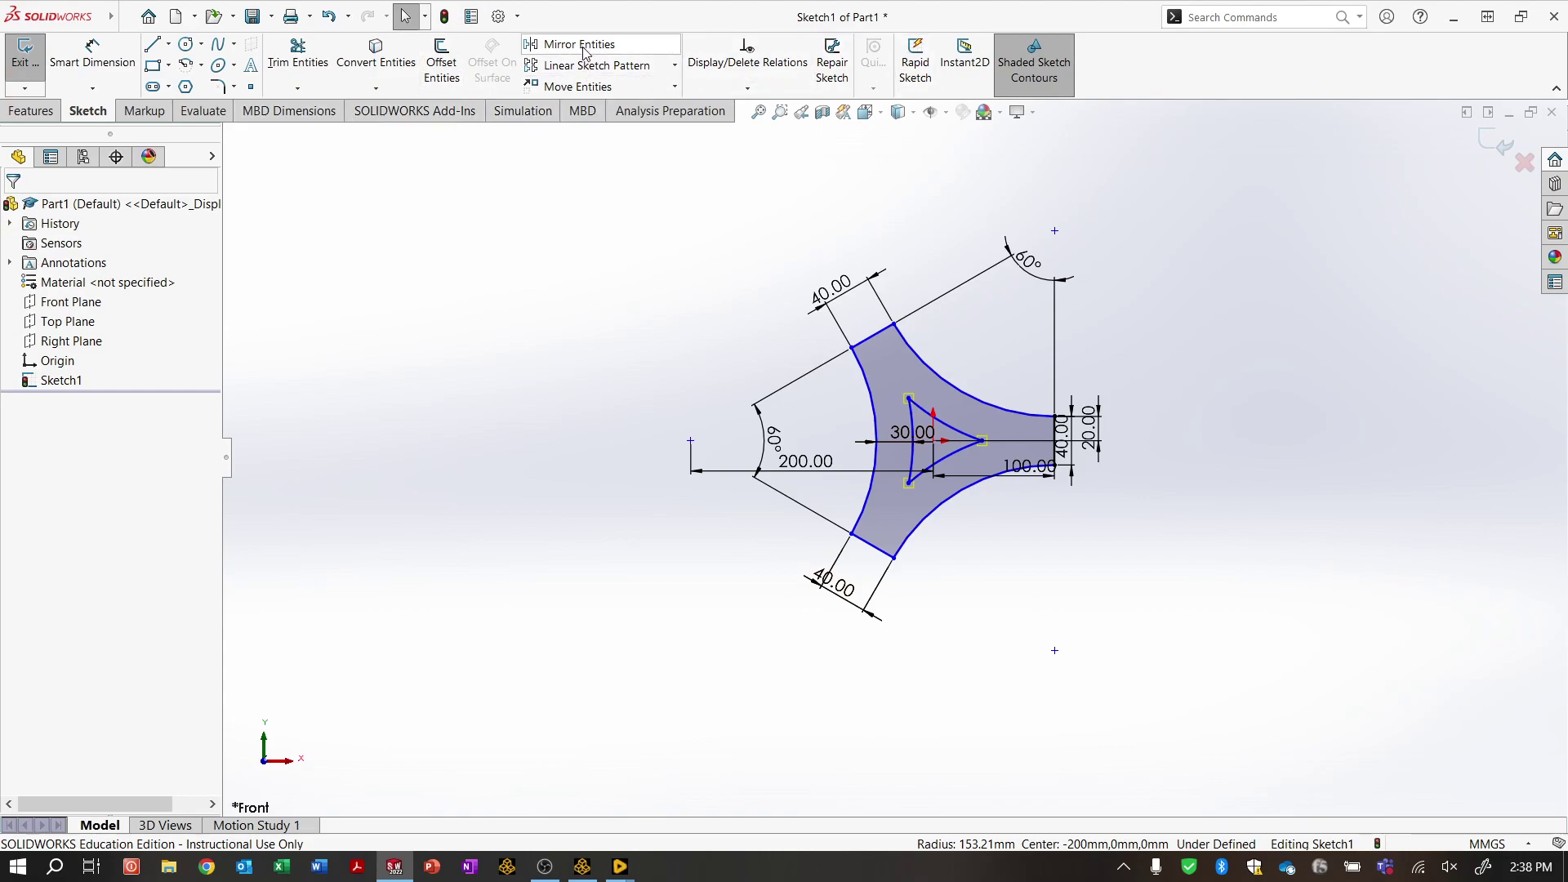
click(375, 86)
click(329, 92)
click(312, 92)
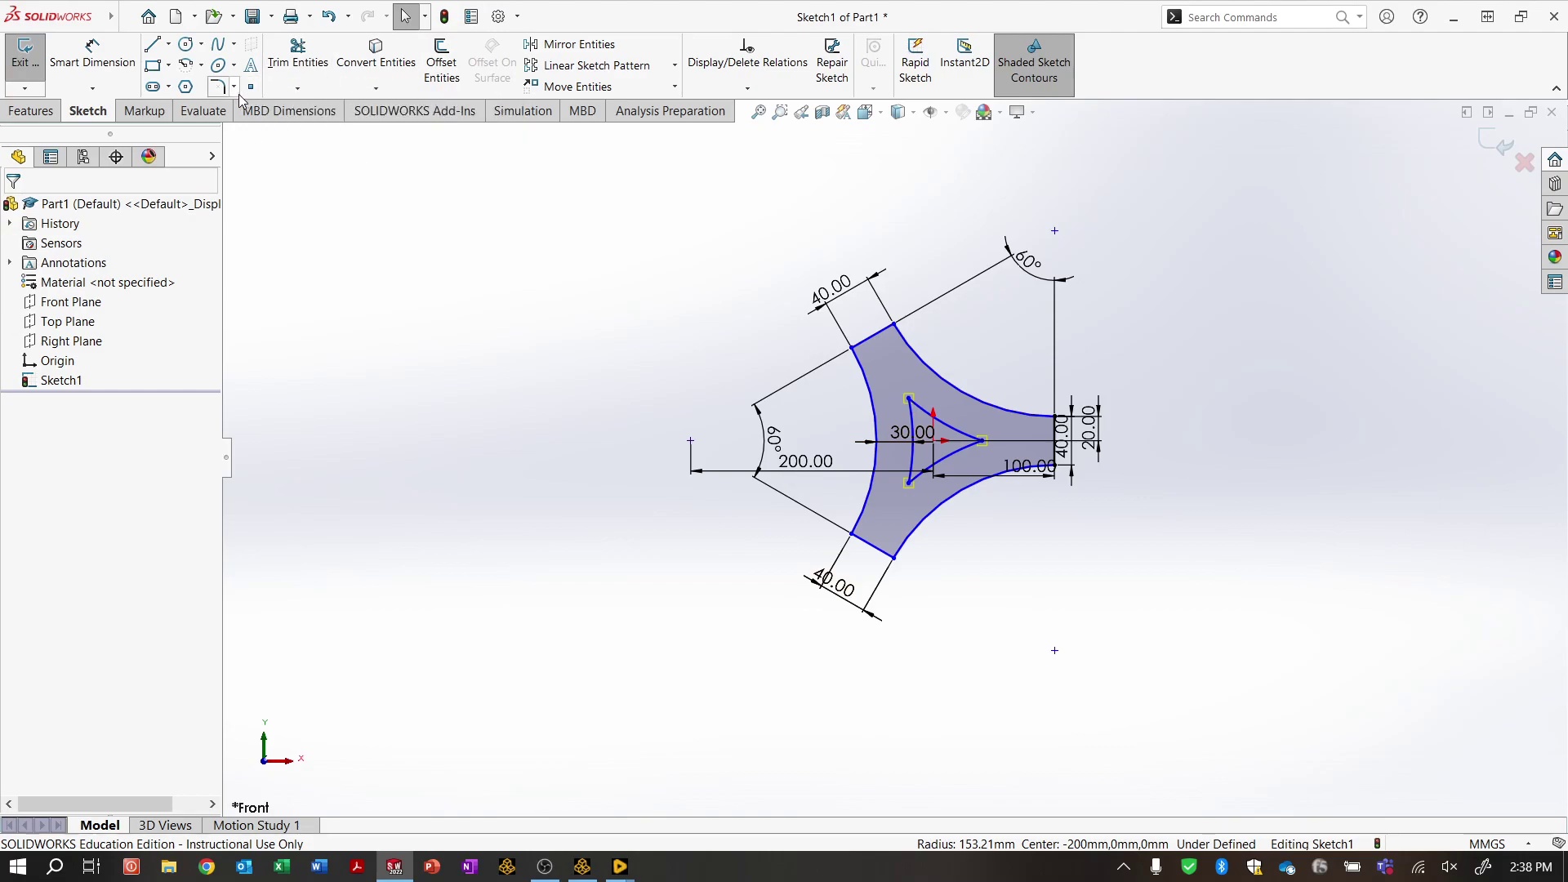
- Fillet the three corners of the inner offset triangle with a 10 mm radius
click(233, 87)
click(253, 106)
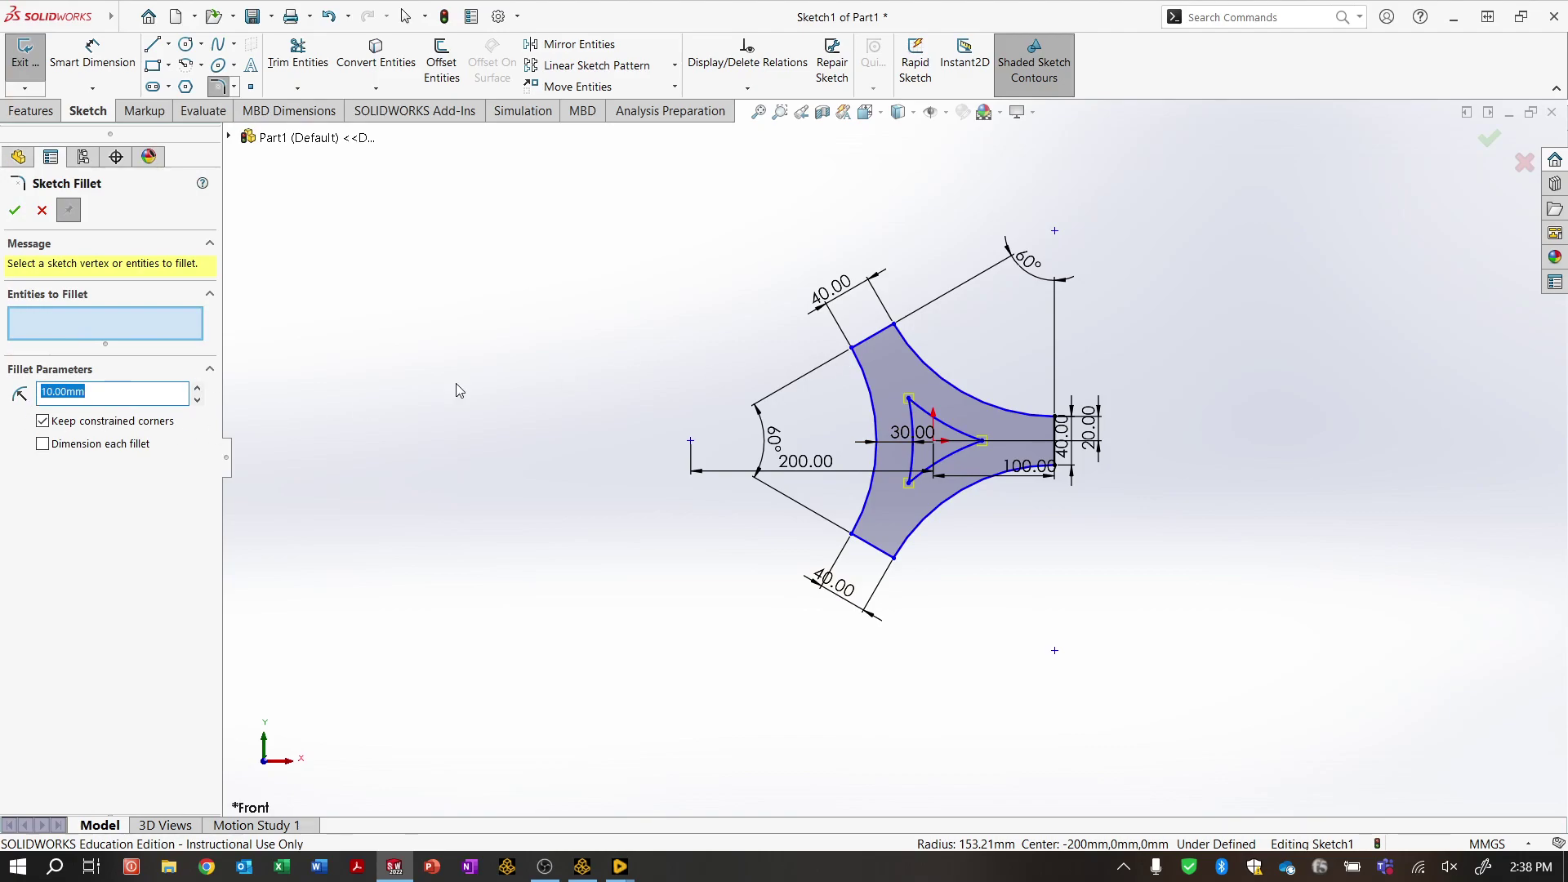
click(984, 456)
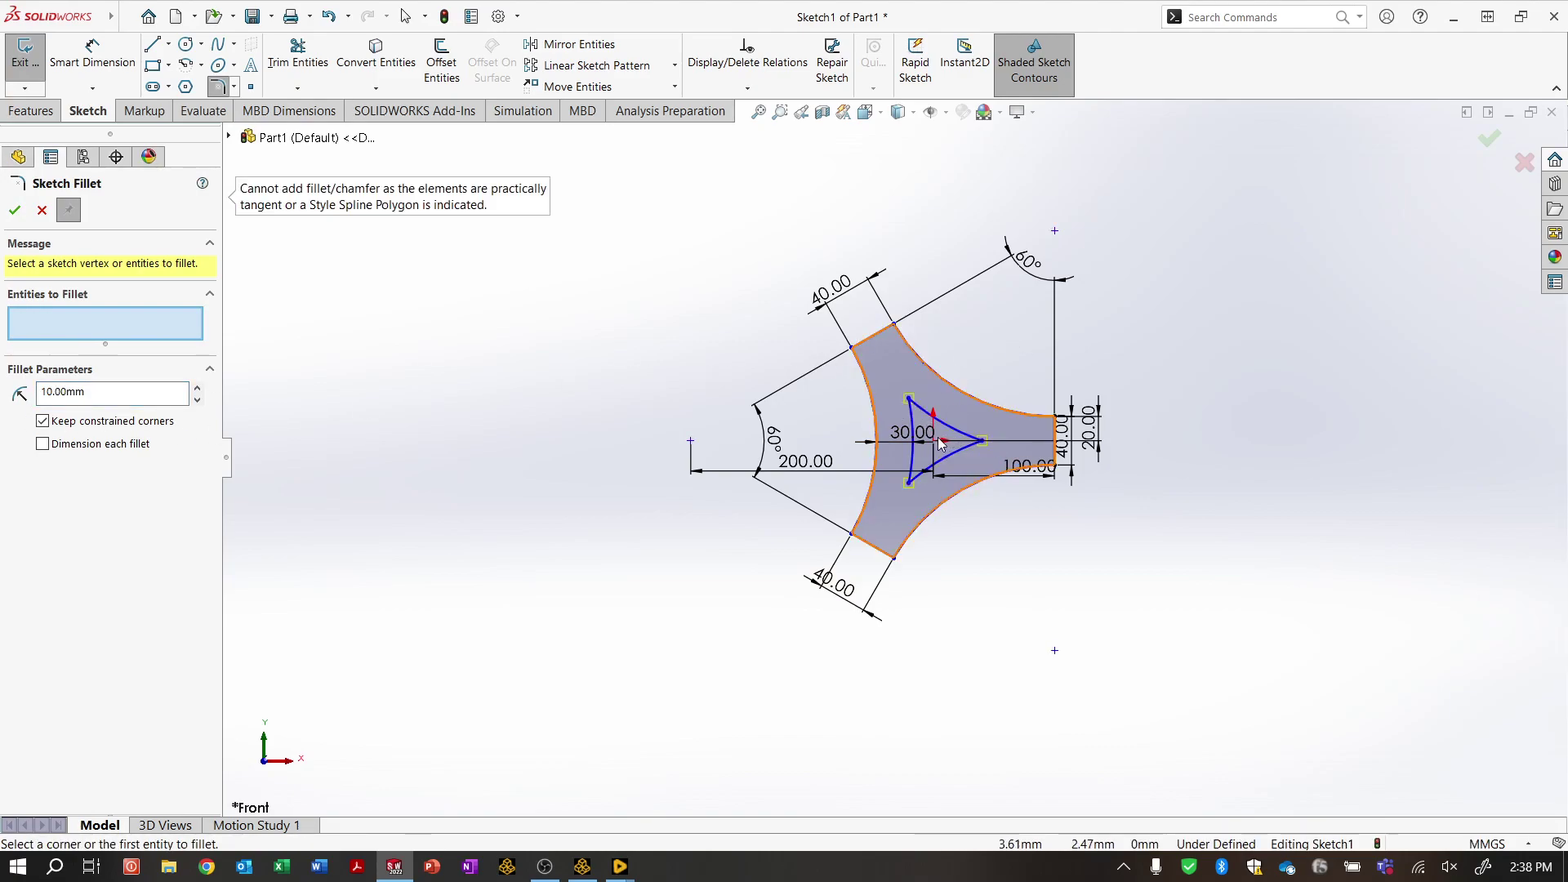
click(913, 439)
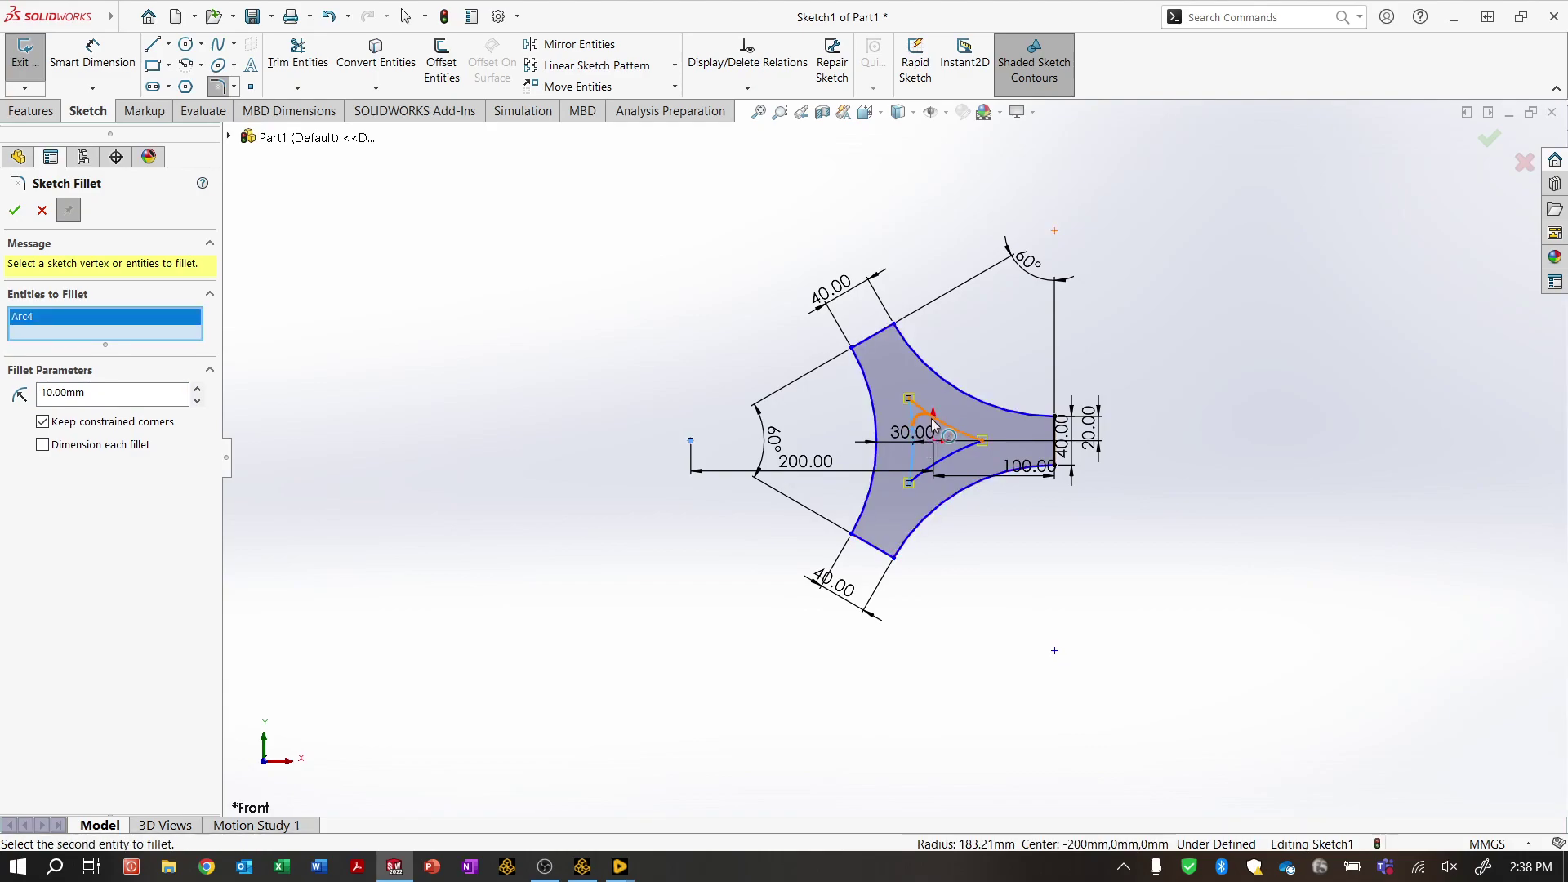
click(951, 452)
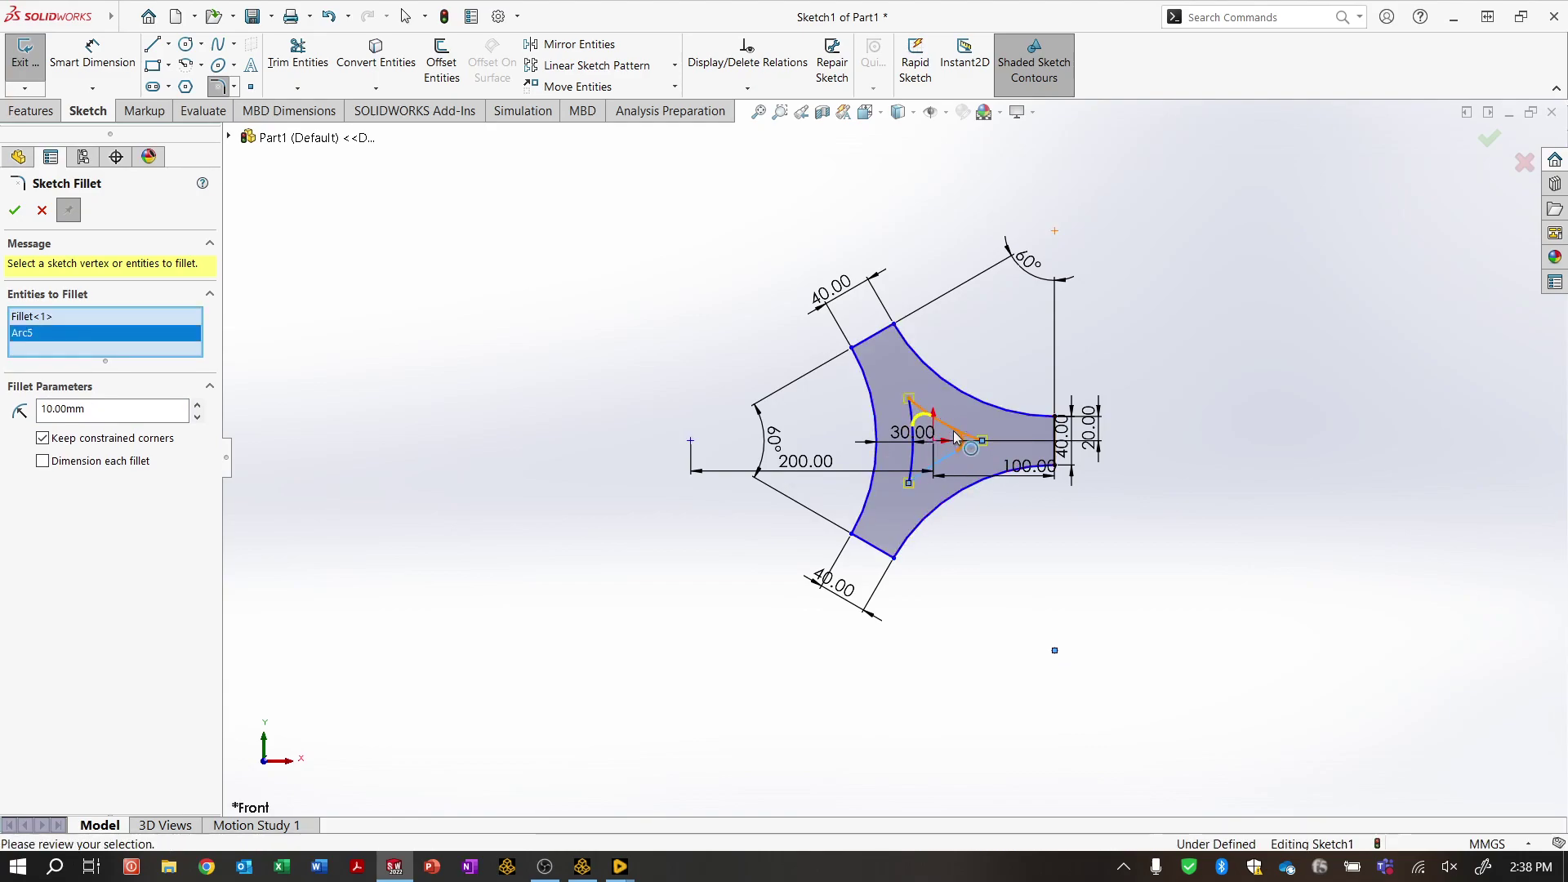
click(928, 467)
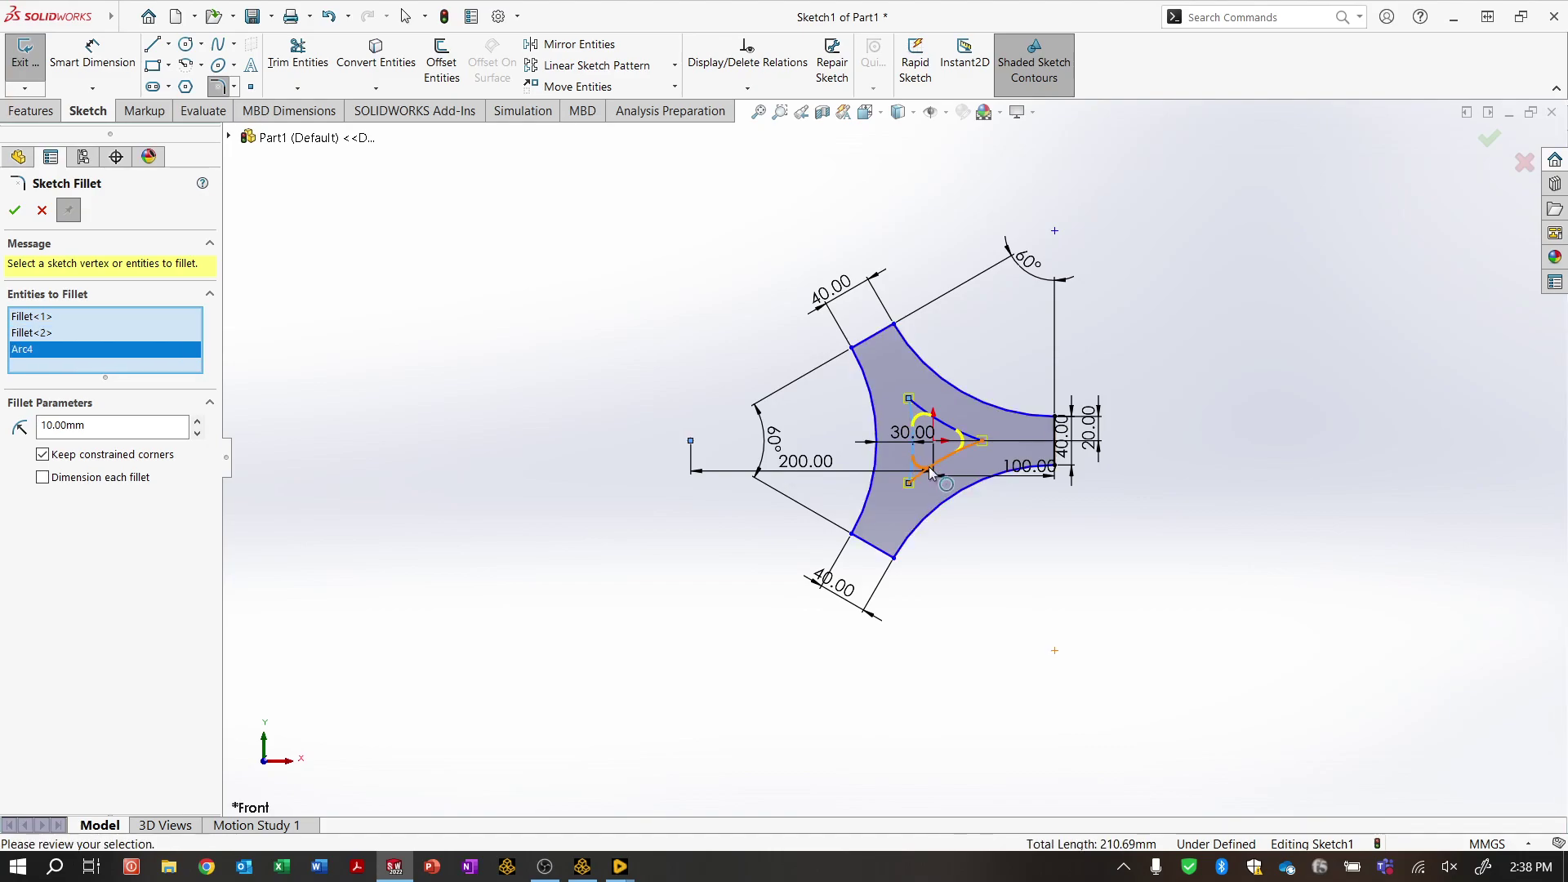
click(929, 467)
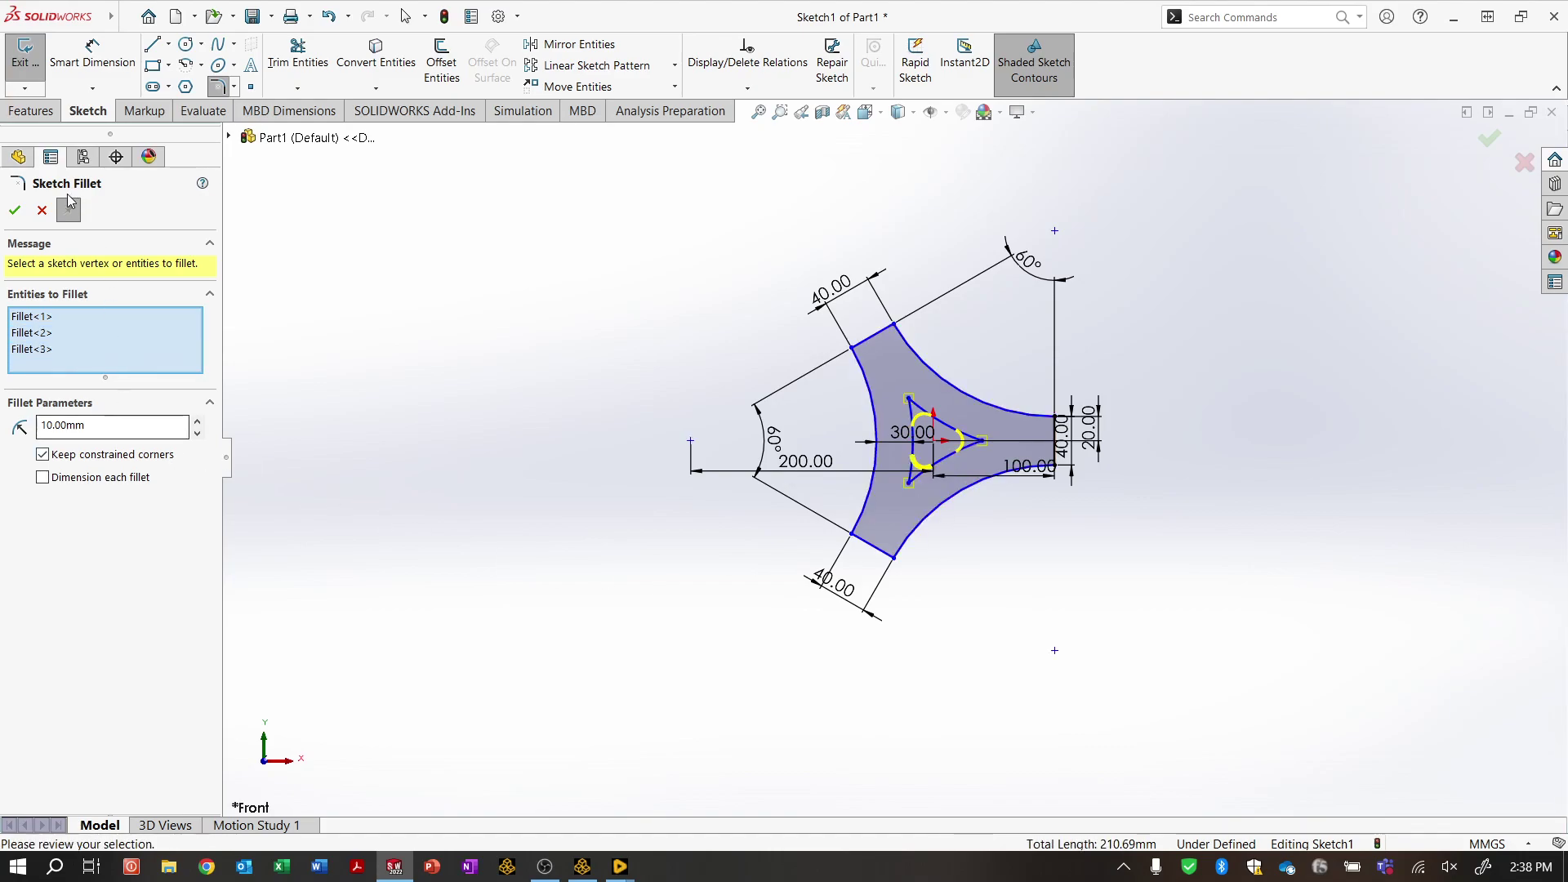
click(14, 211)
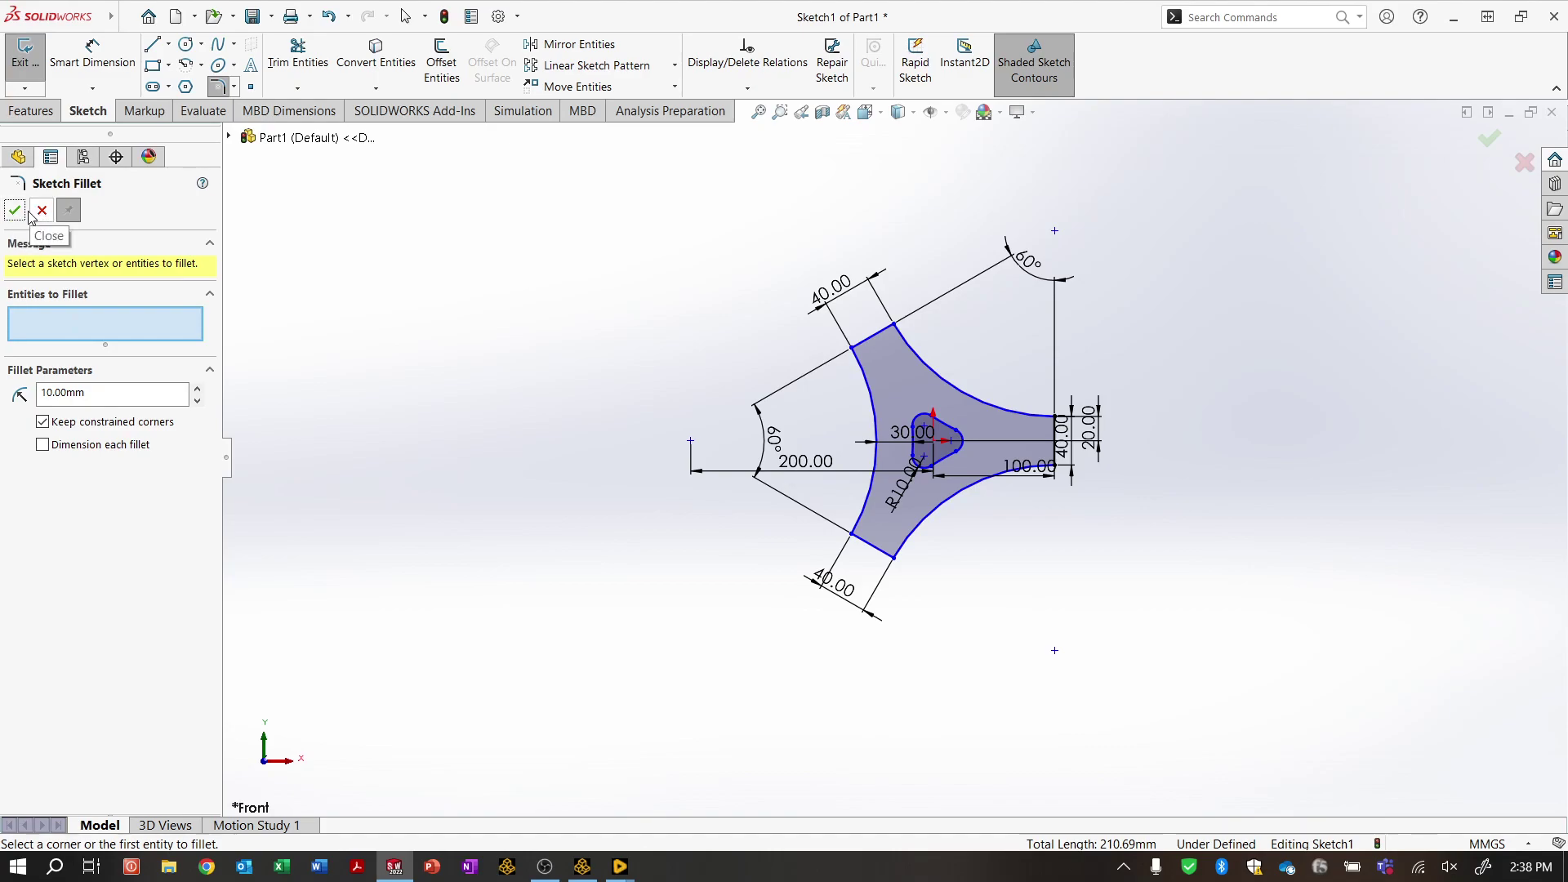
click(1485, 147)
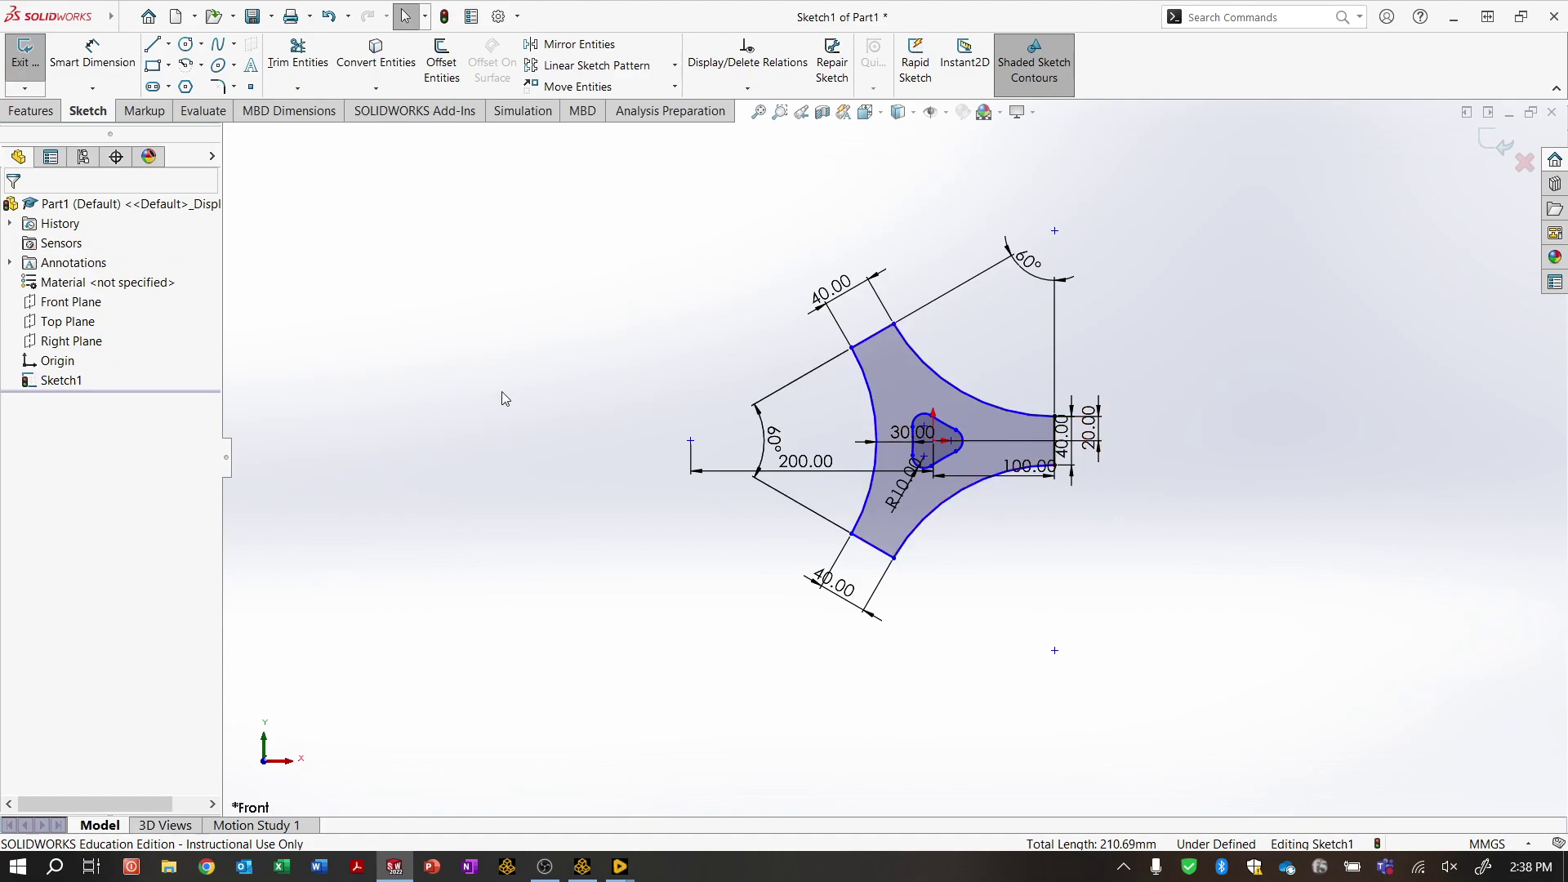
- Exit the sketch and extrude the three-armed profile as a blind boss 10 mm deep
click(1500, 144)
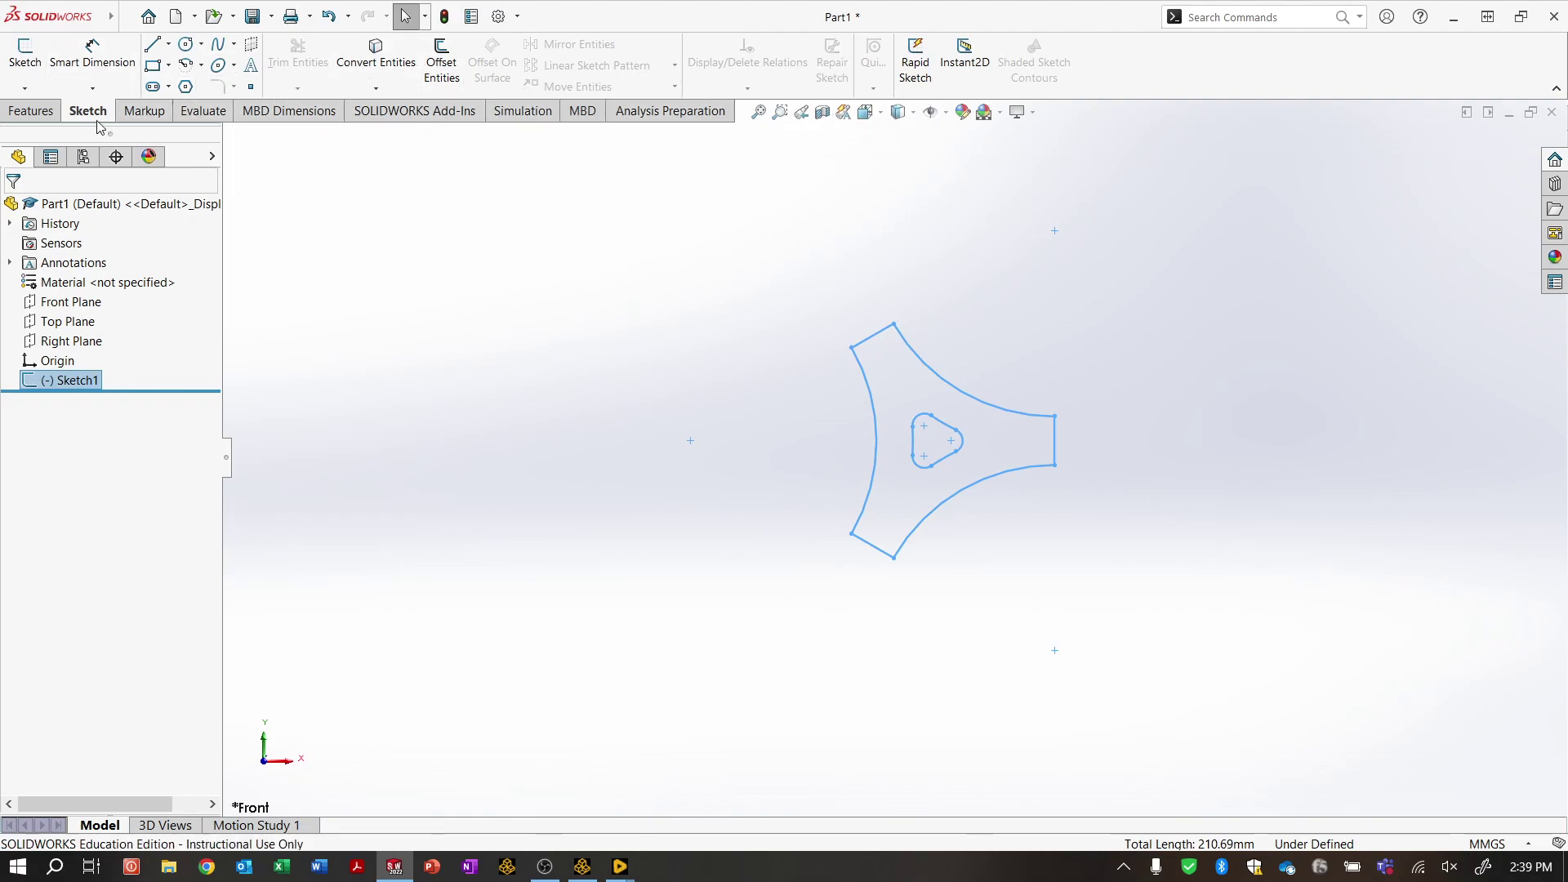
click(30, 111)
click(34, 61)
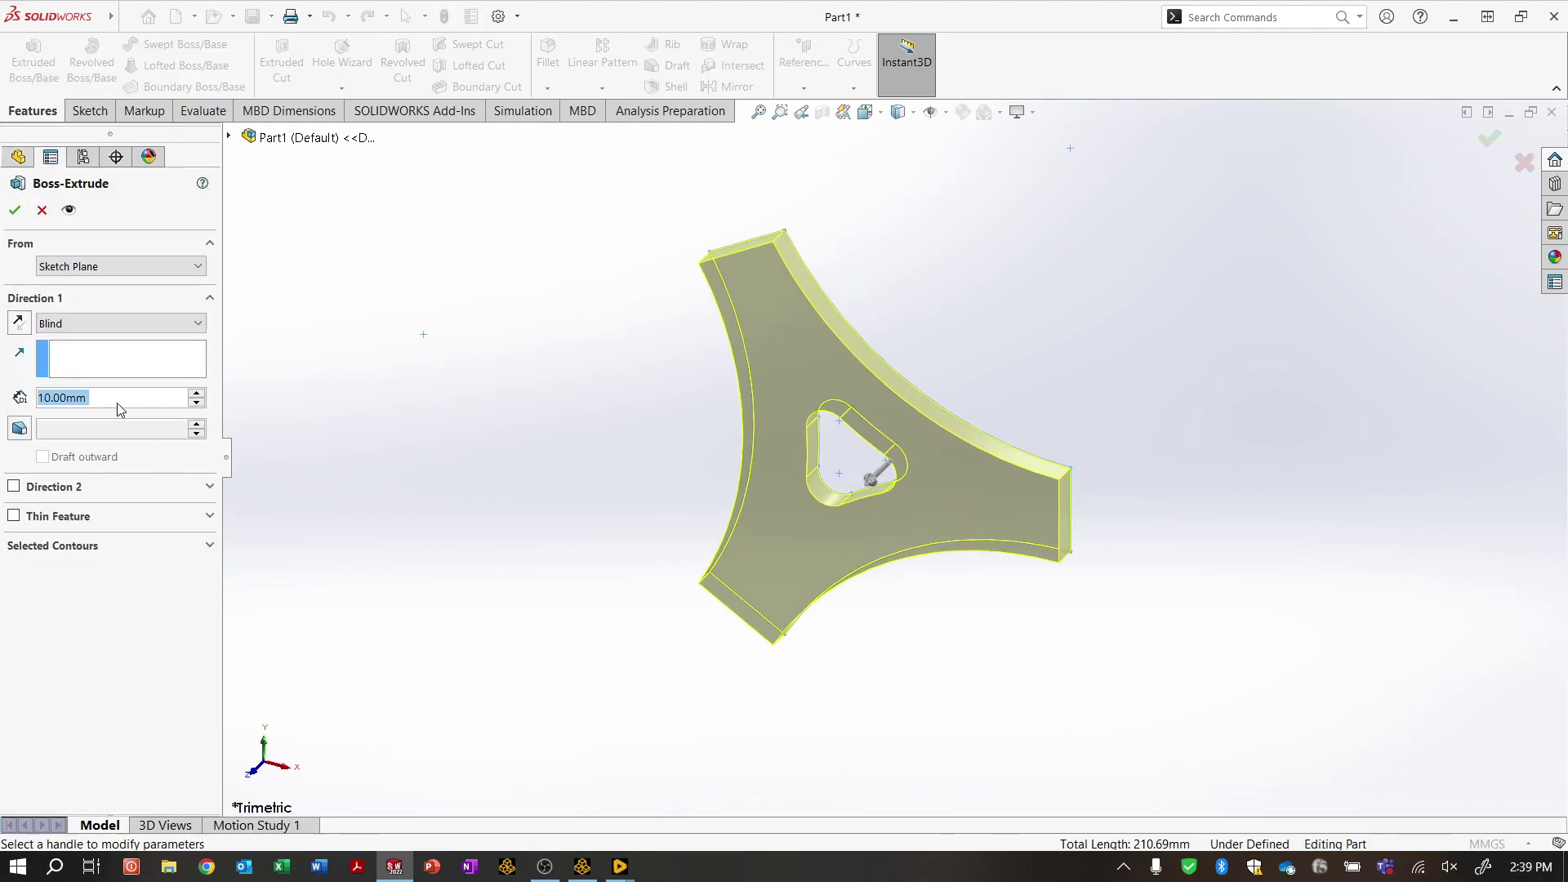
click(15, 210)
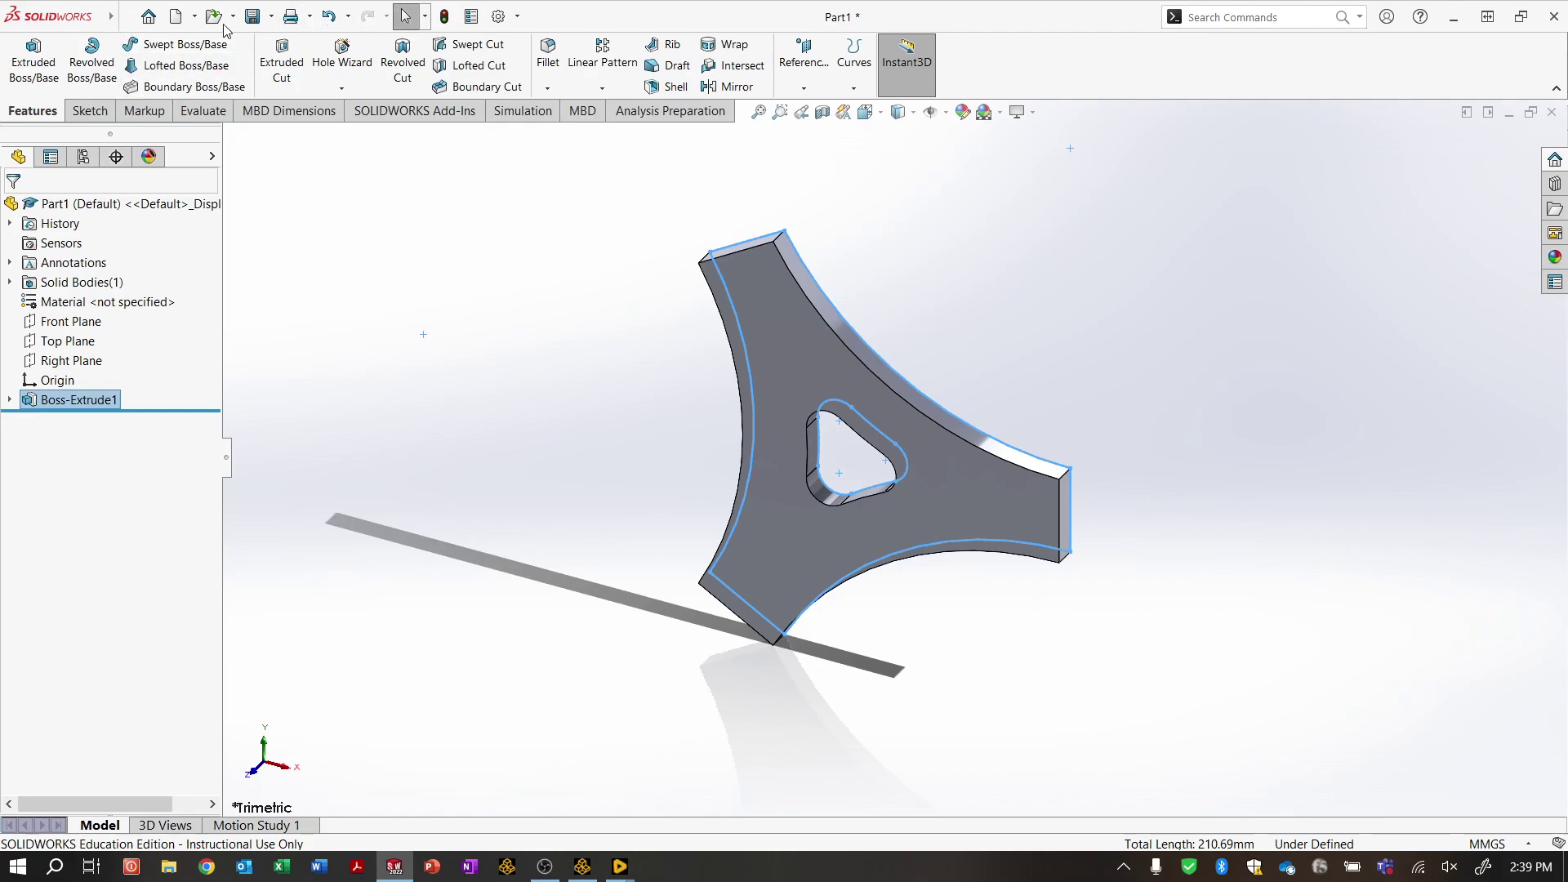
- Save the part to the Desktop as SolidworksTrianglePlate in SOLIDWORKS Part format
click(273, 16)
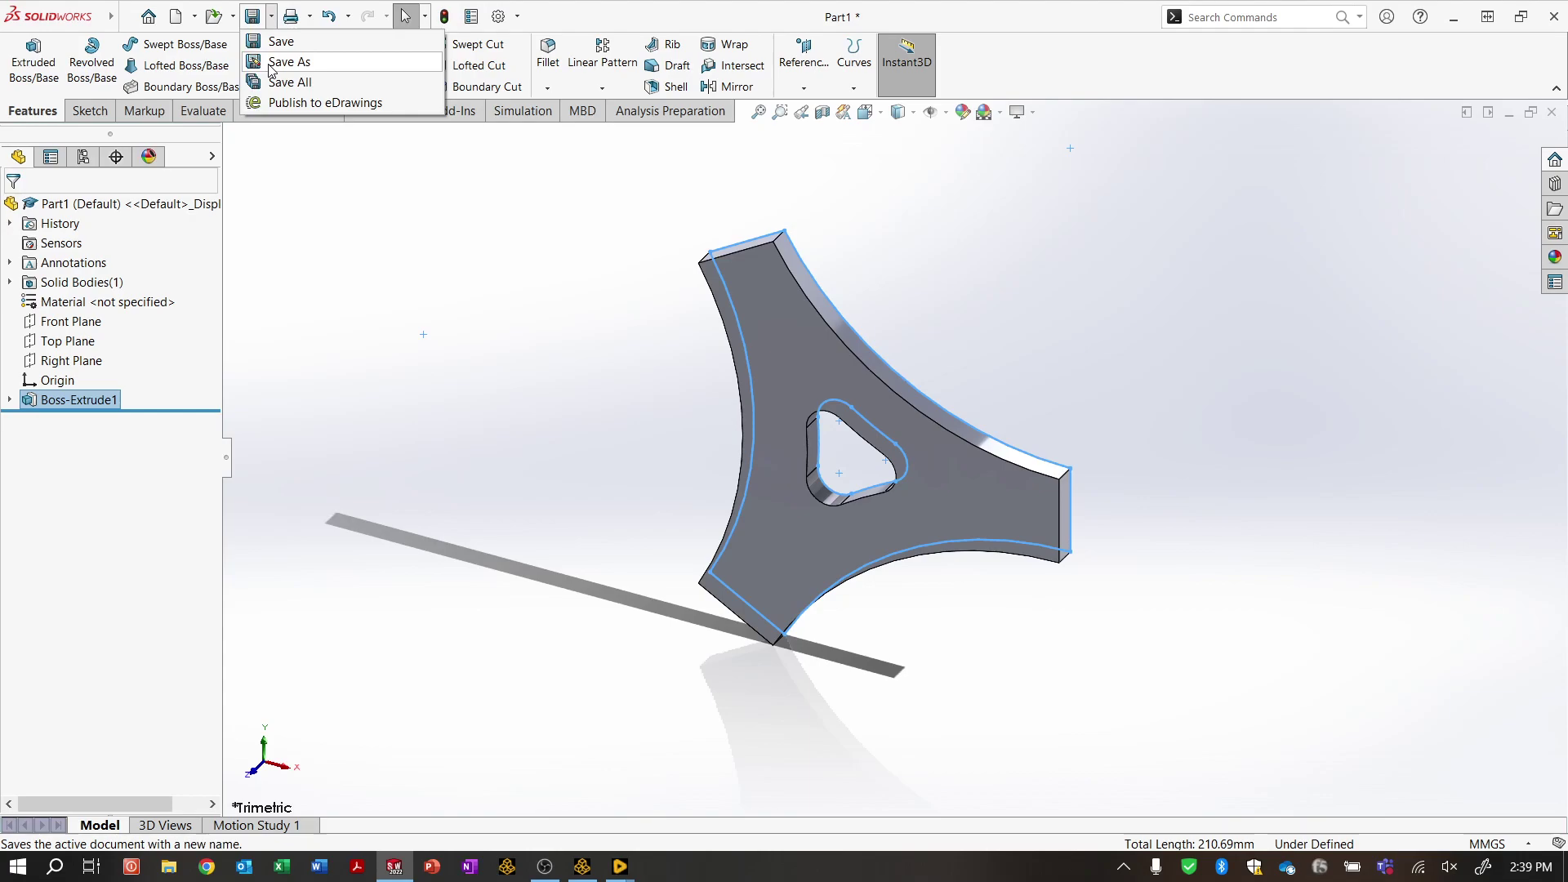
click(282, 63)
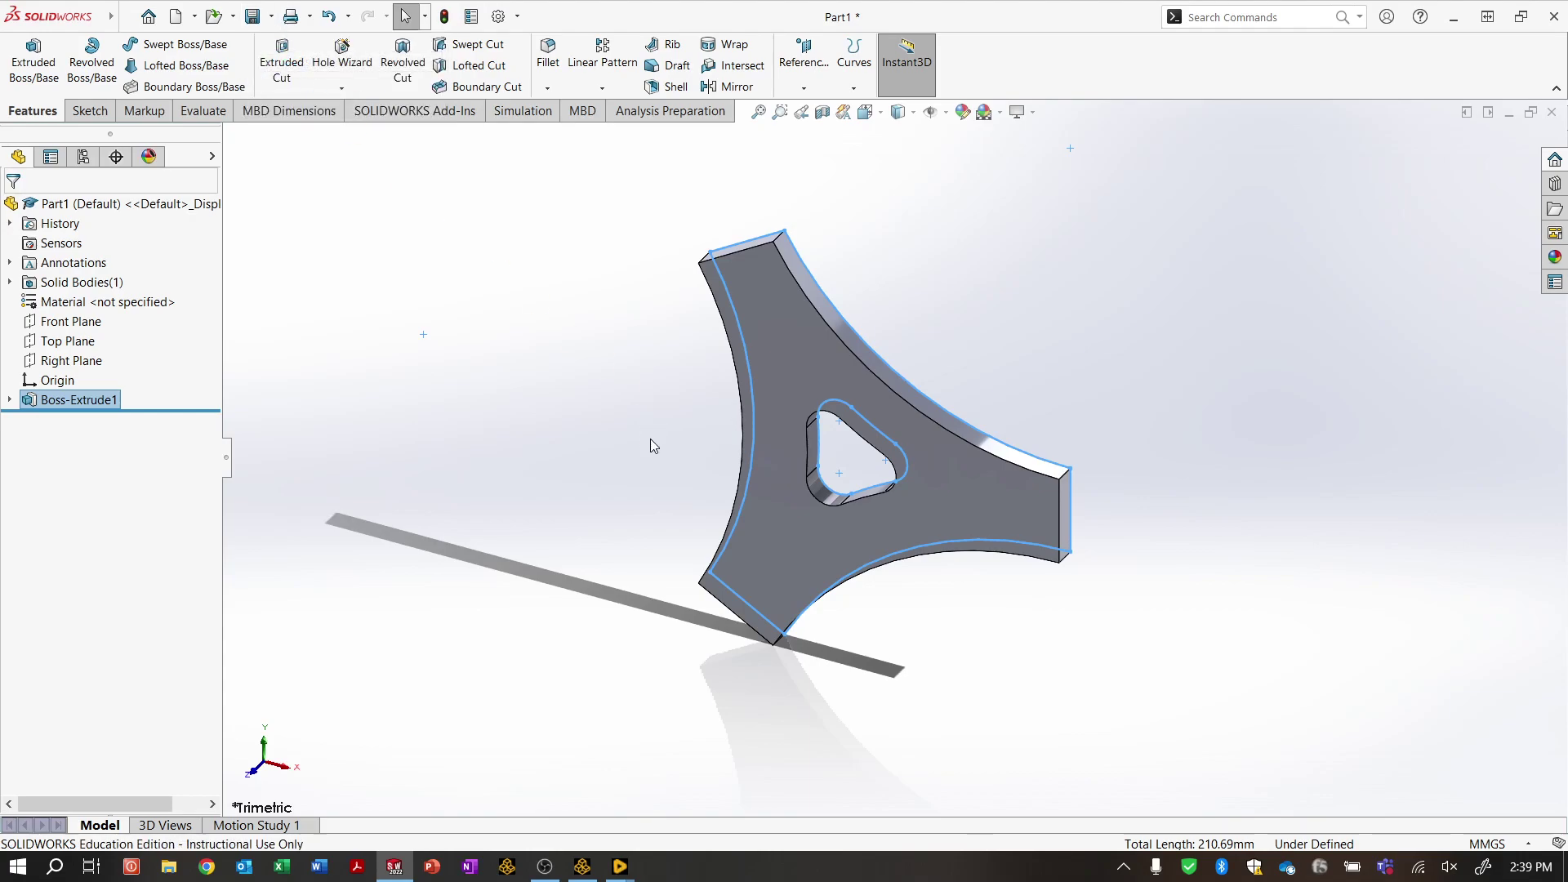
text(SolidworksTrianglePlate)
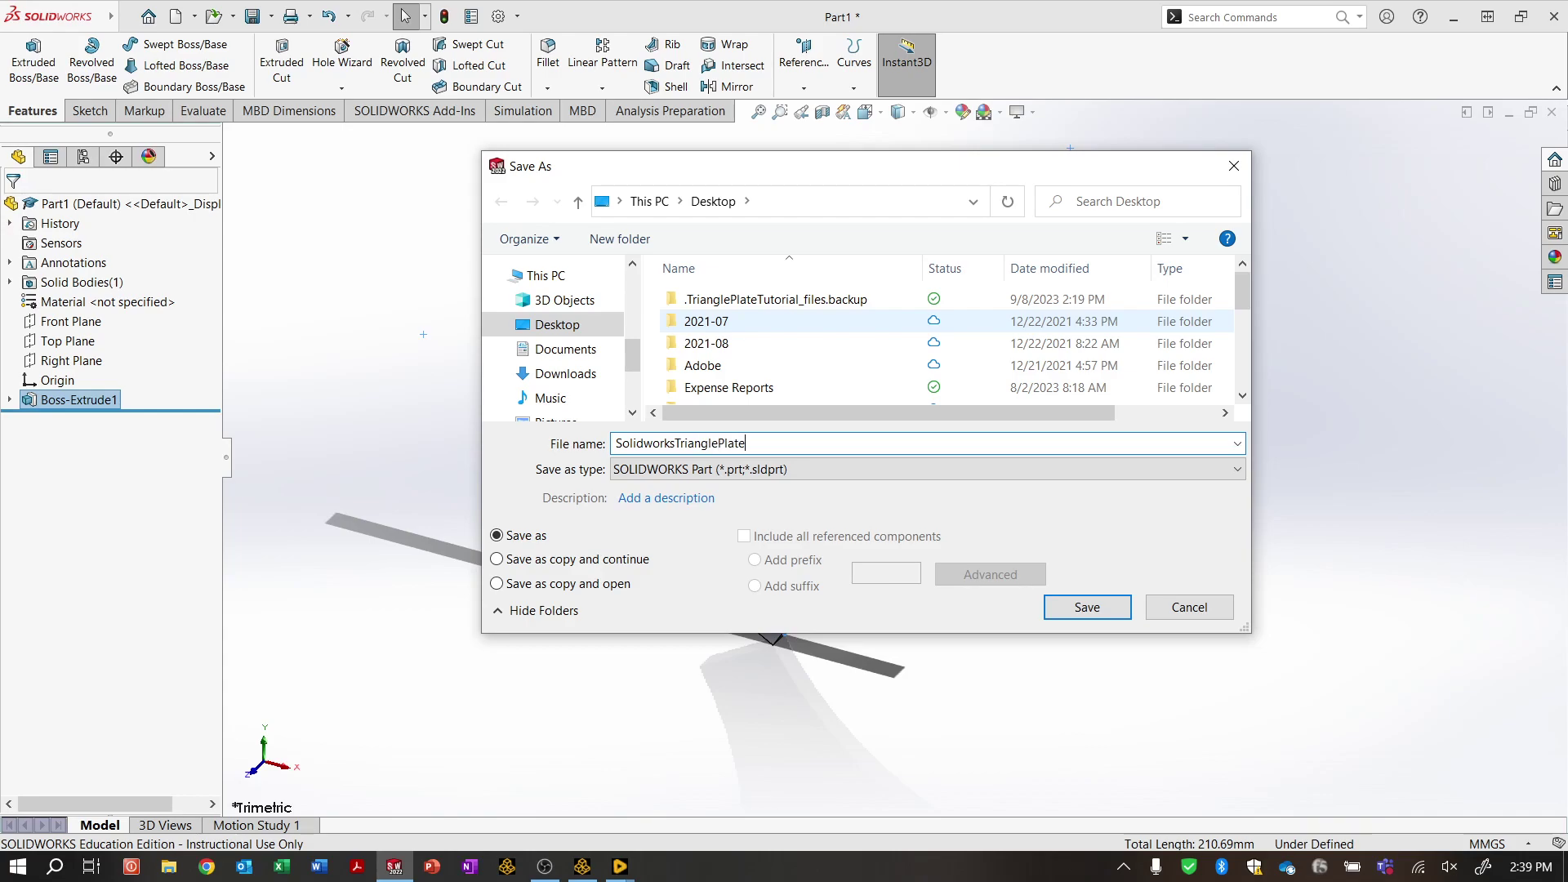
key(Return)
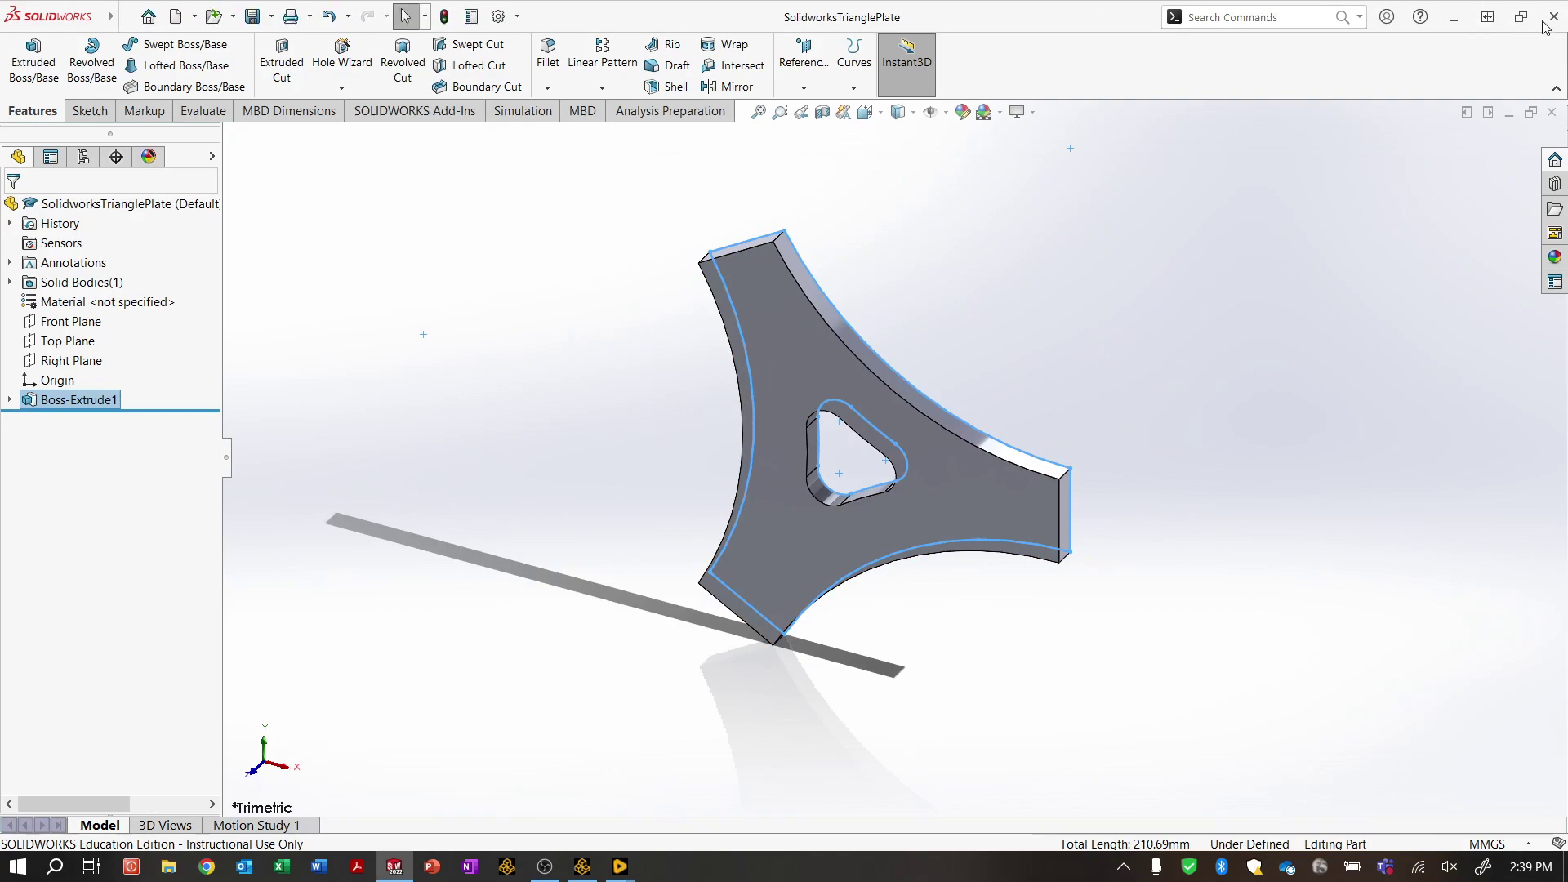
- Switch to Ansys Workbench and add a standalone Geometry component beside the Static Structural system
click(507, 867)
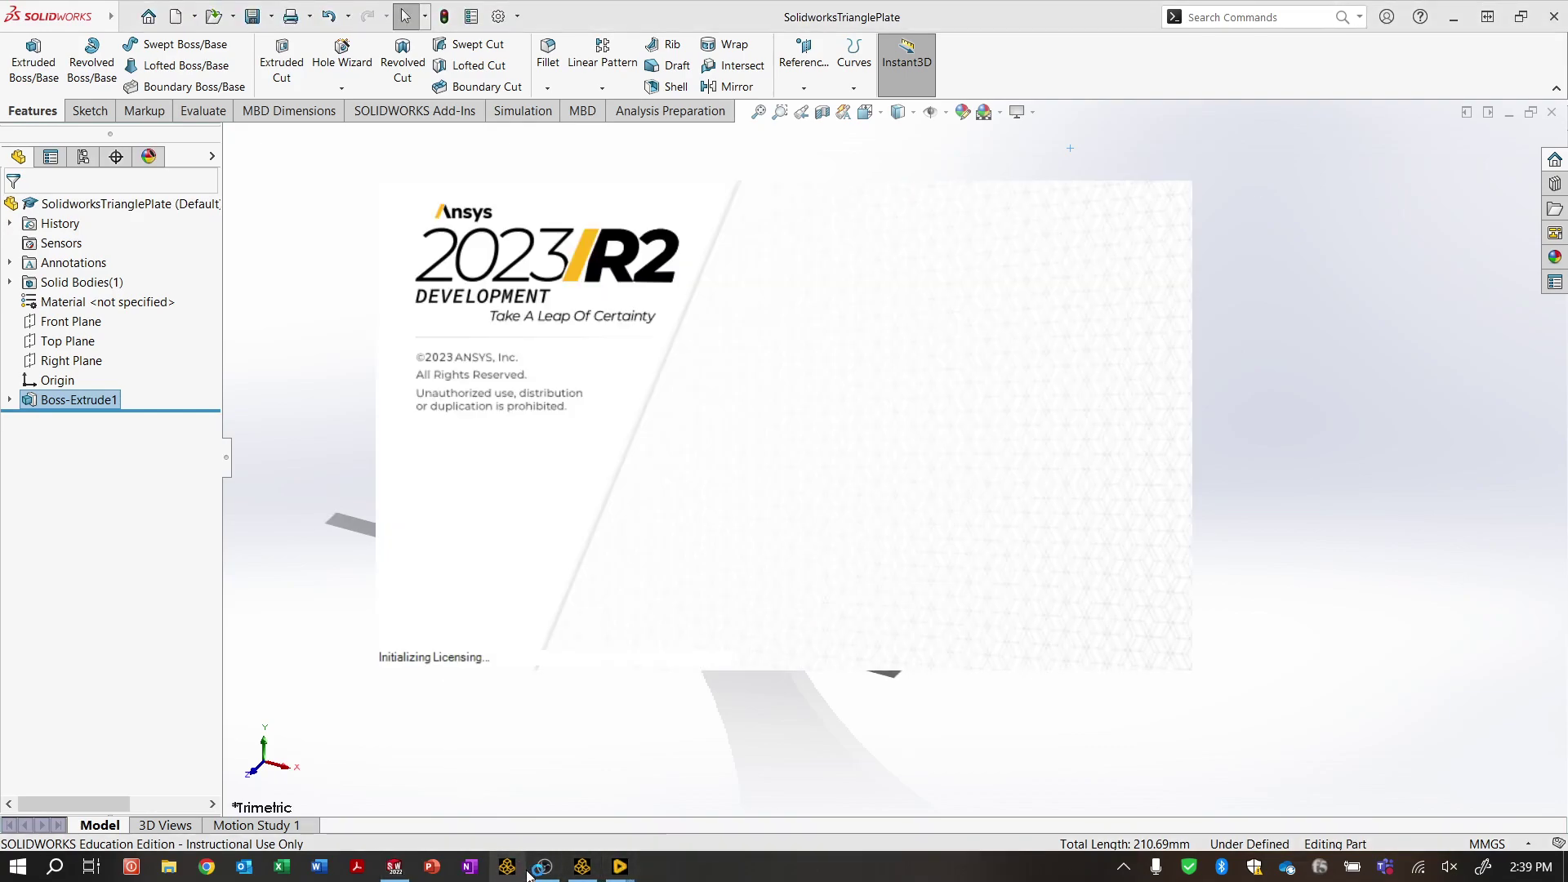
click(582, 868)
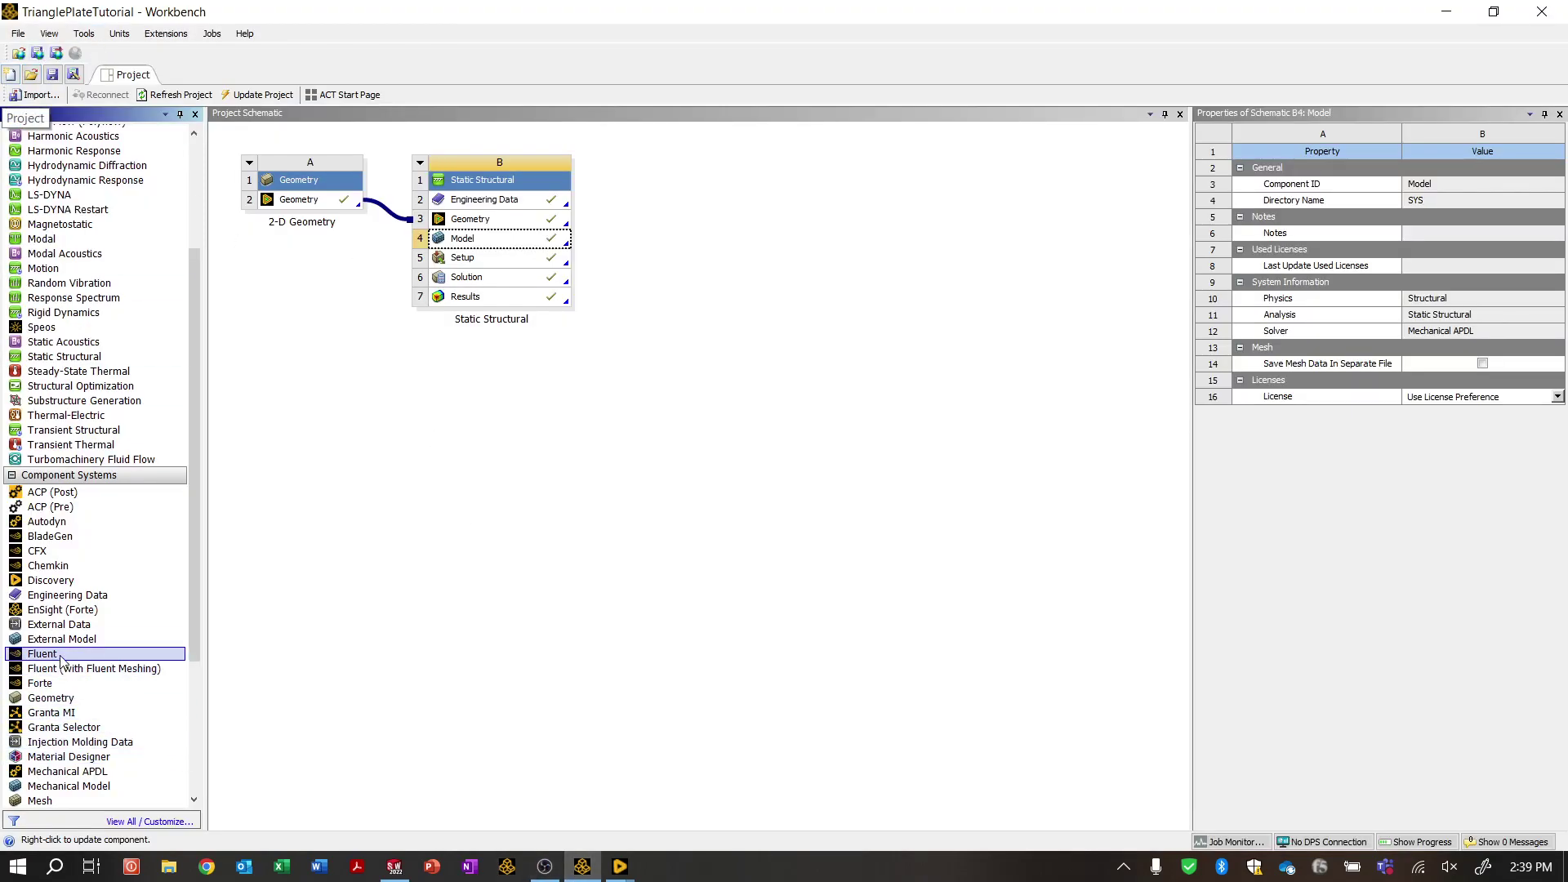
click(80, 700)
drag(80, 700, 650, 233)
- Try to import the SolidworksTrianglePlate part file from the Desktop into the new Geometry cell
right_click(729, 204)
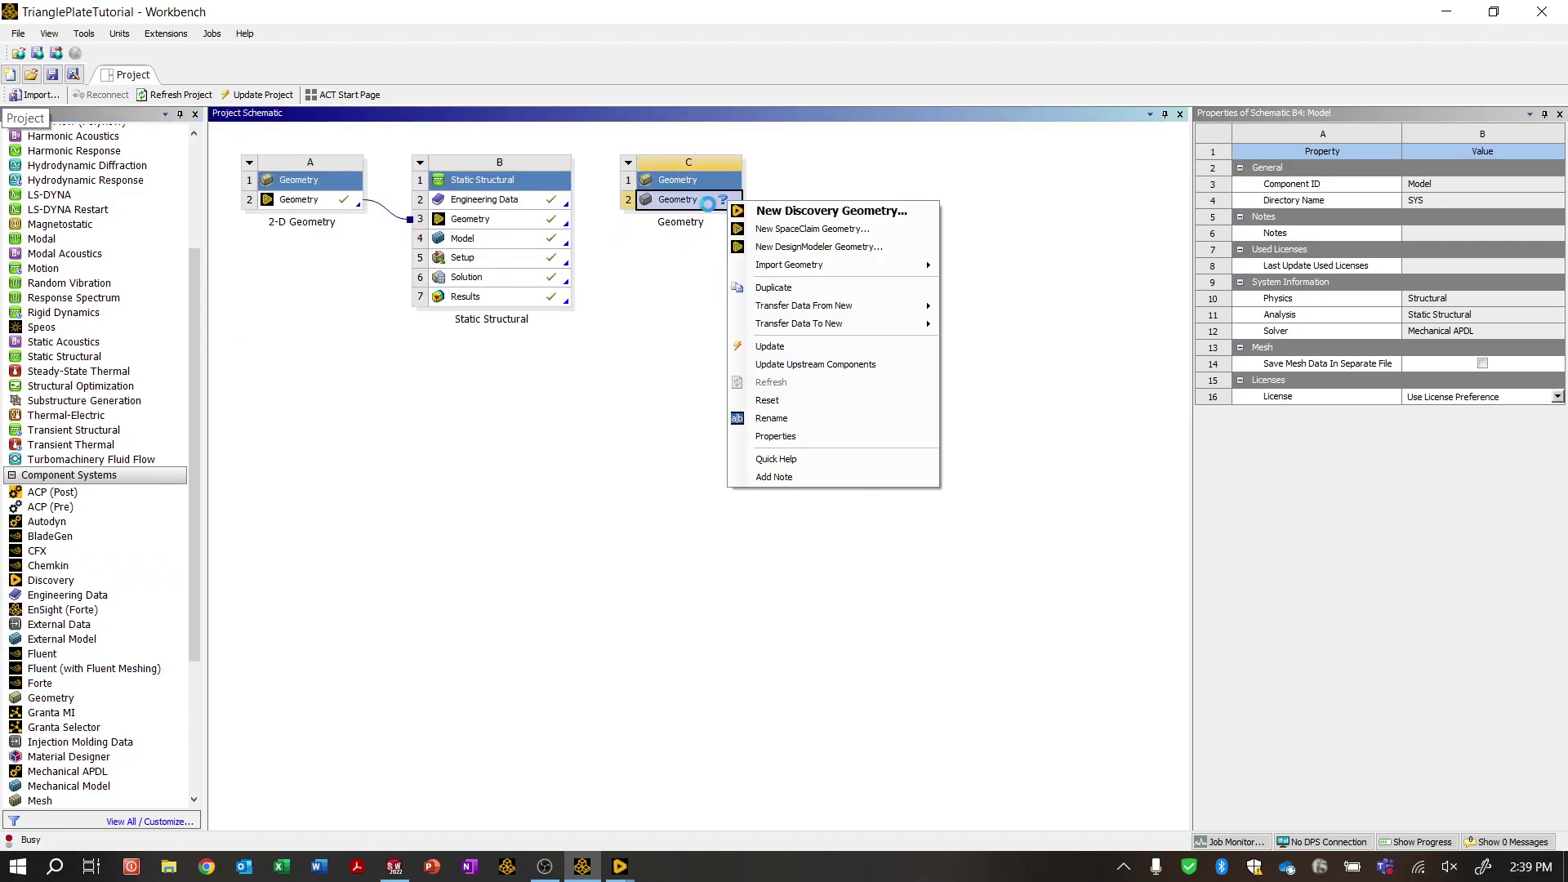
mouse_move(809, 268)
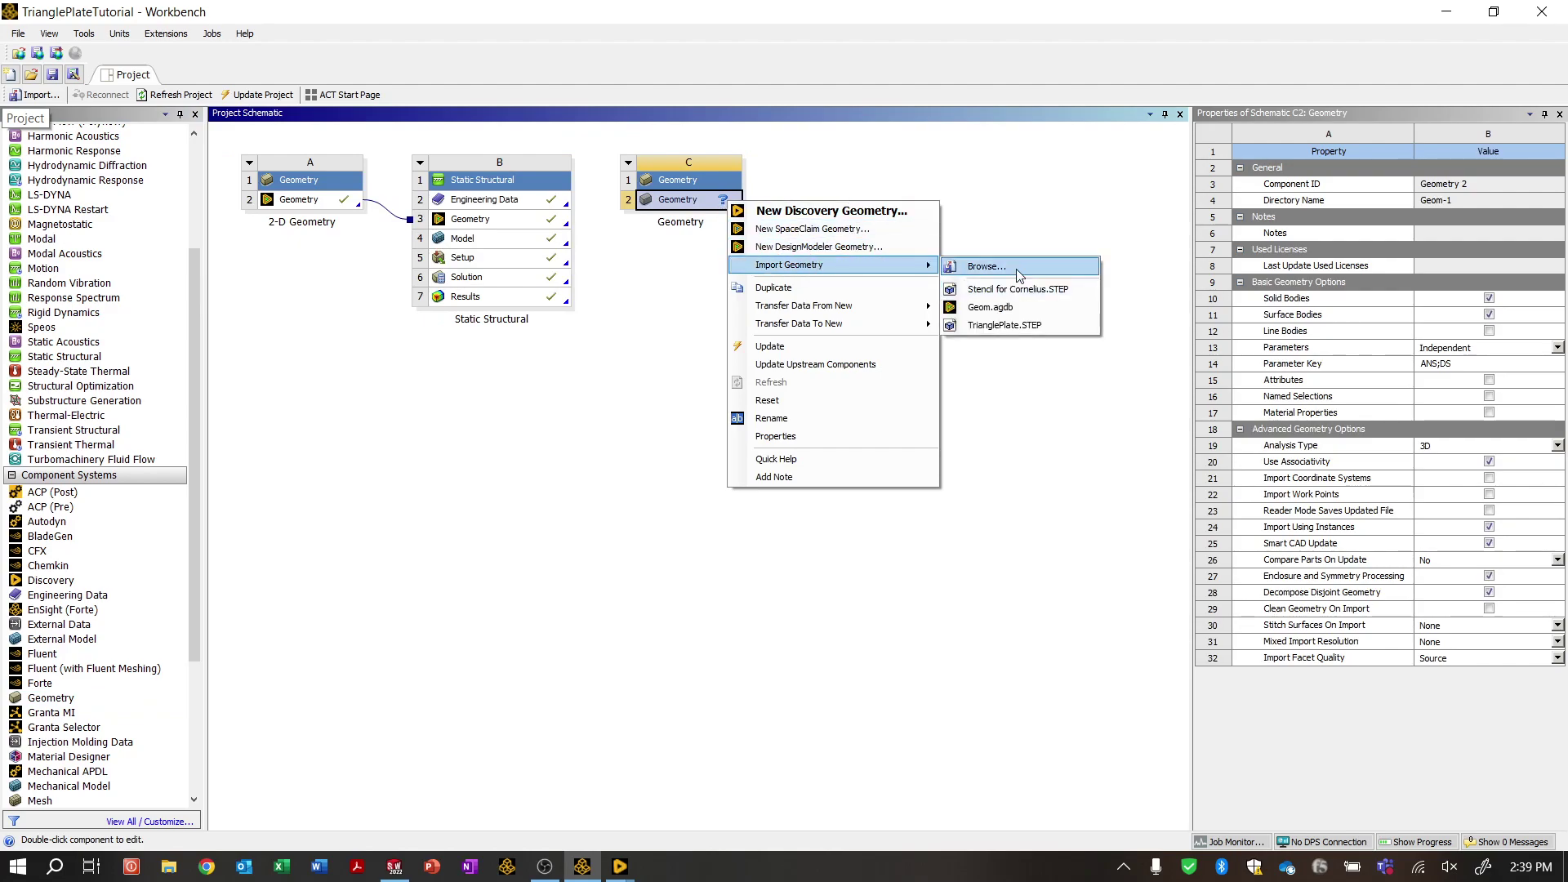
click(992, 268)
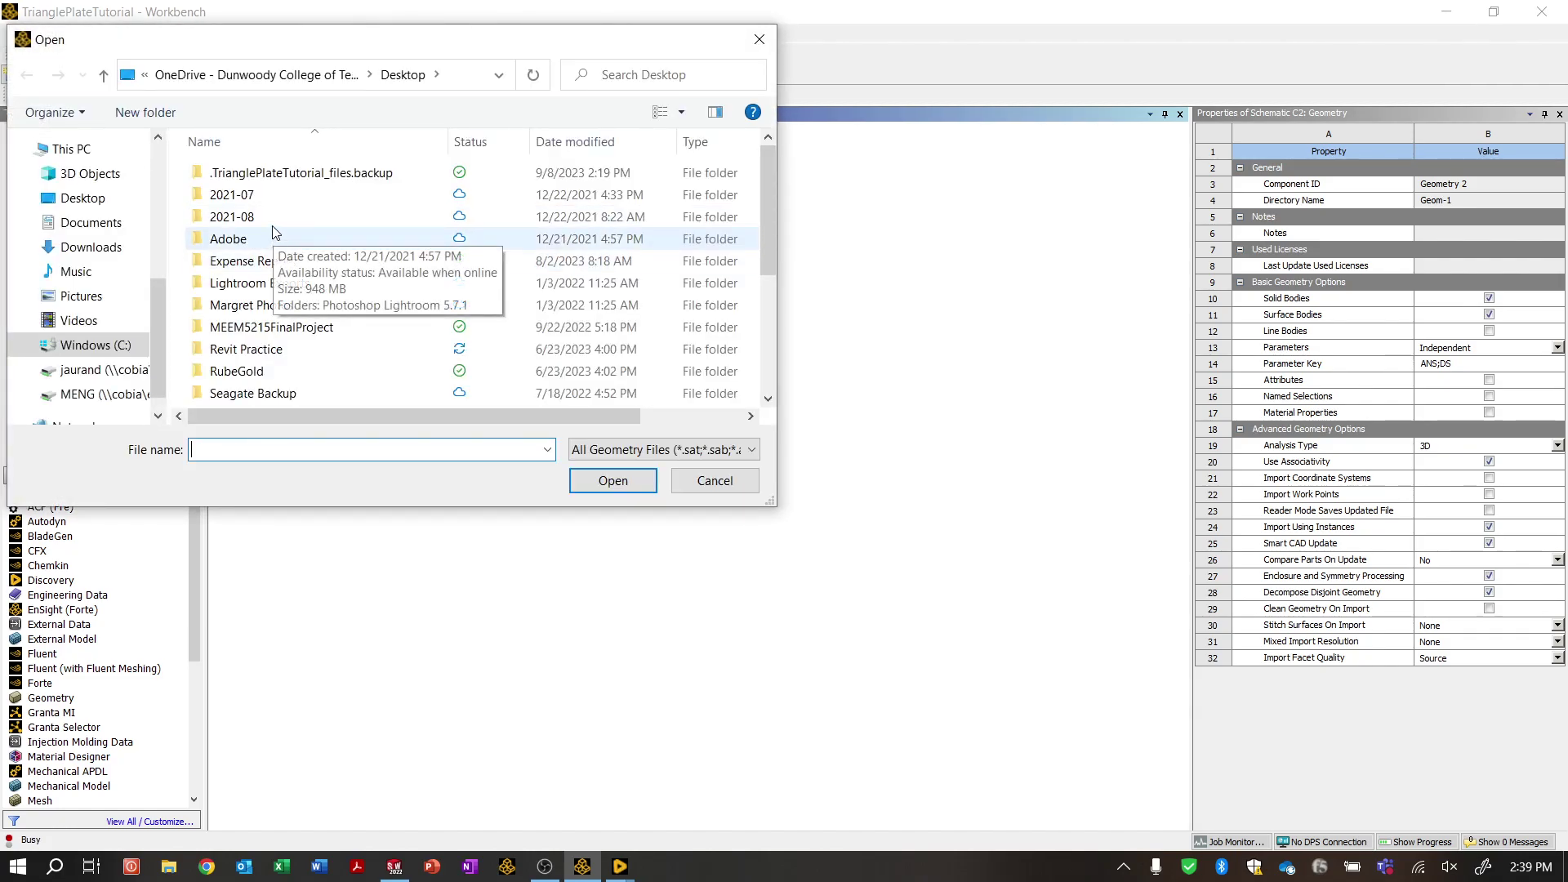
scroll(330, 317, down, 4)
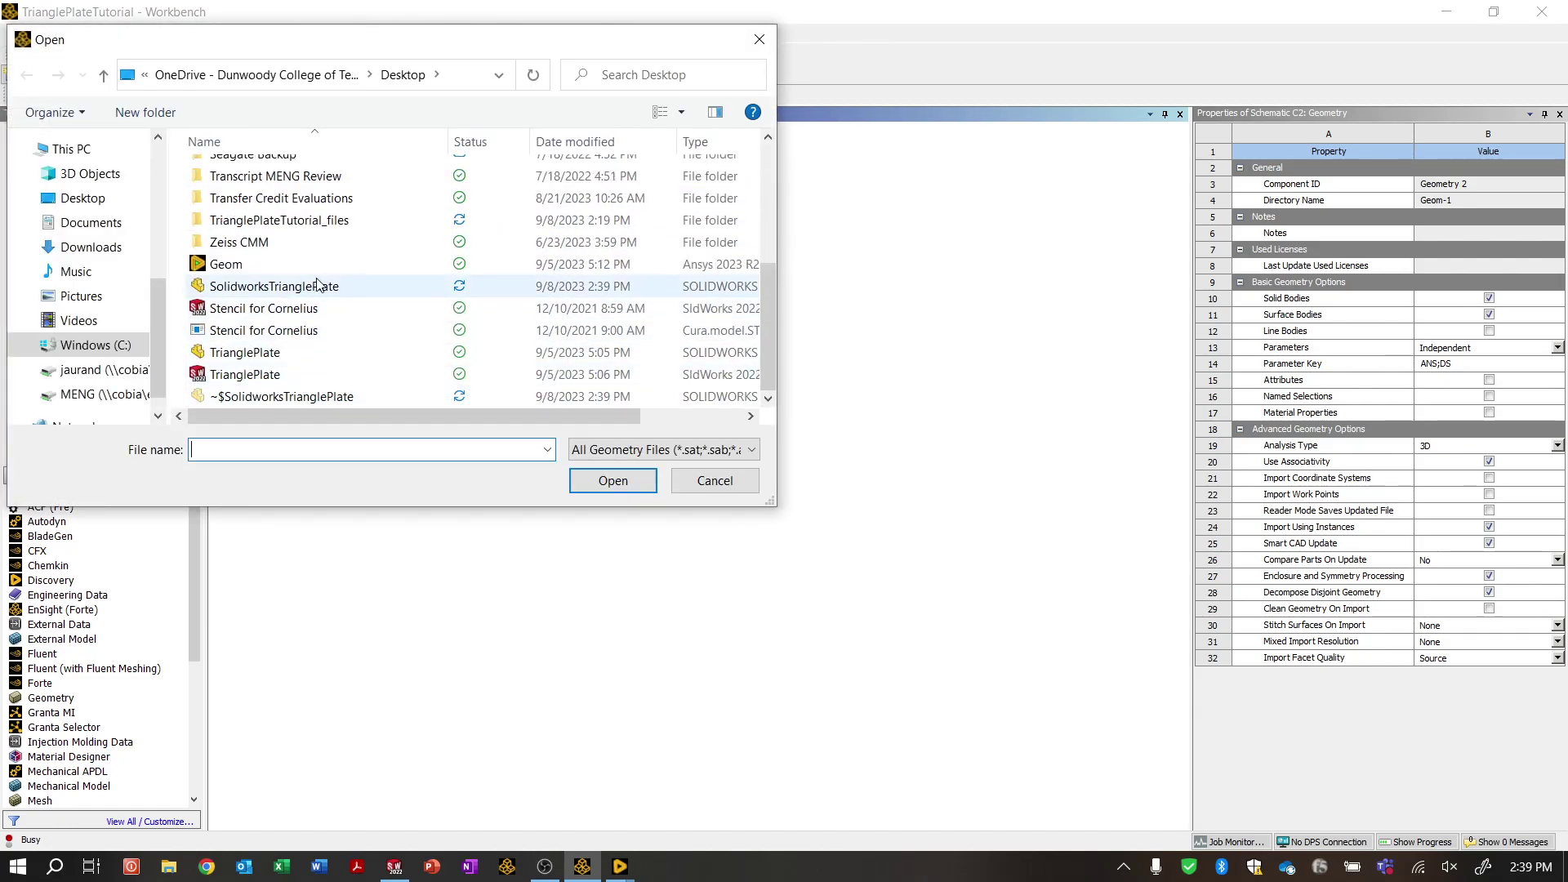
click(367, 285)
click(616, 489)
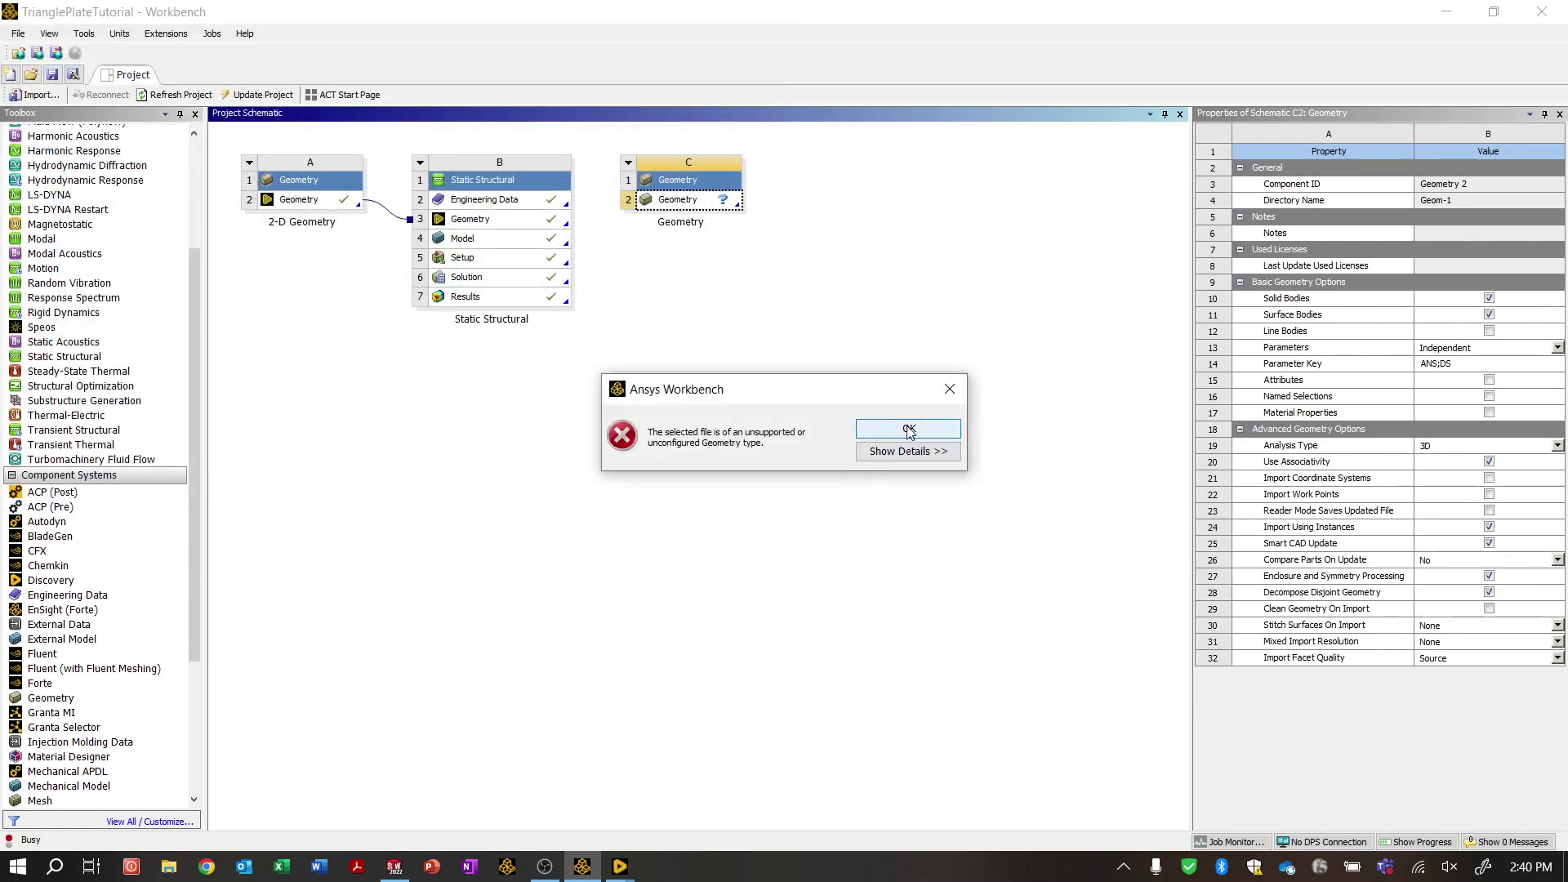
click(908, 431)
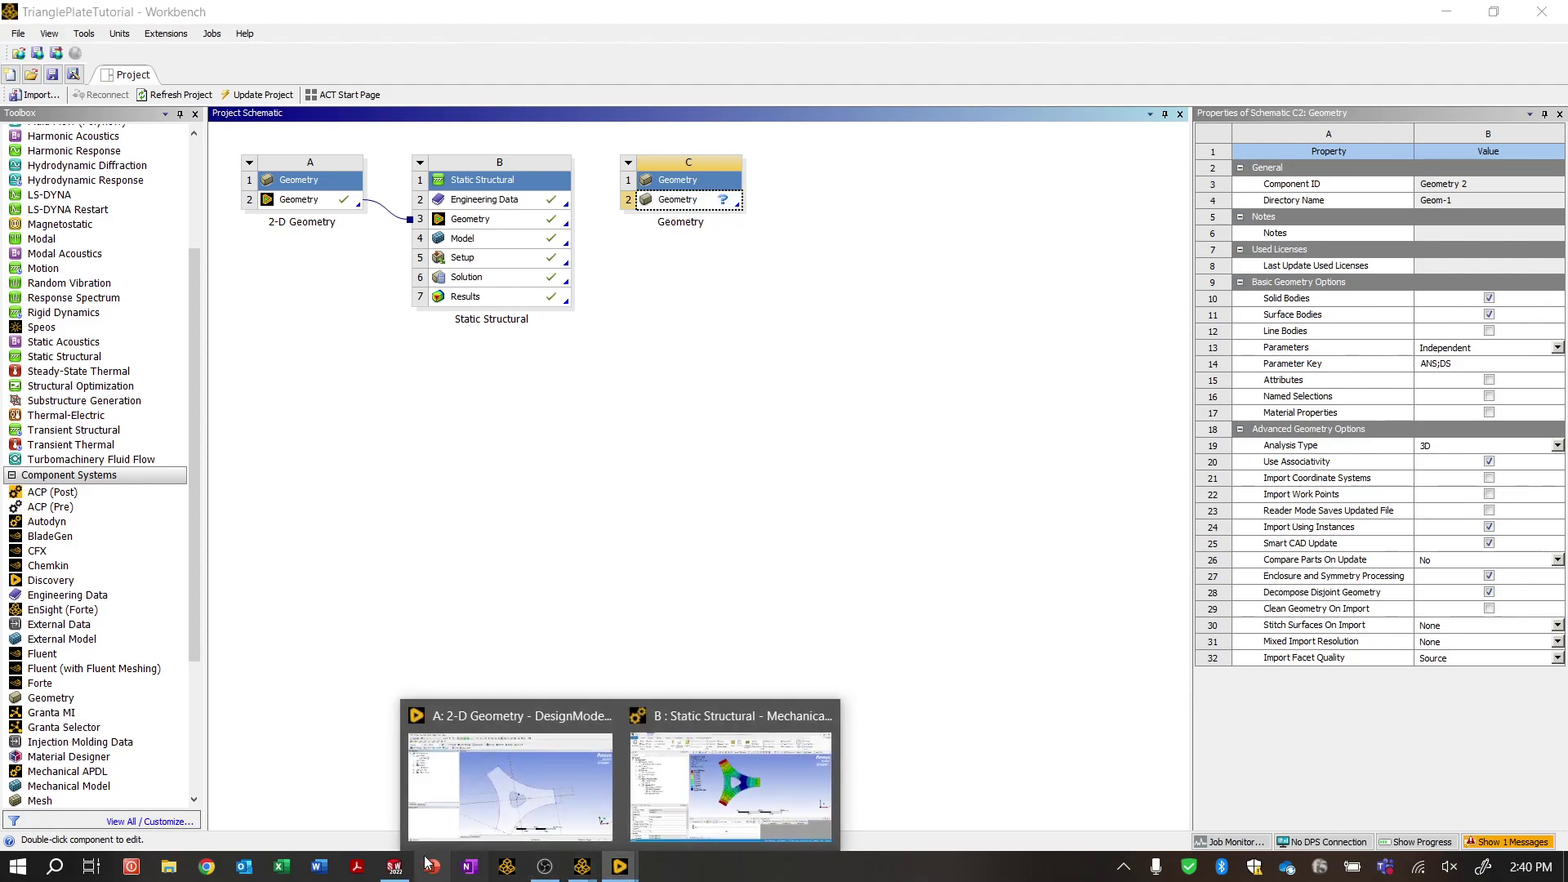
- Close SOLIDWORKS and retry importing SolidworksTrianglePlate into the new Geometry cell, reading the details of the error message
click(402, 871)
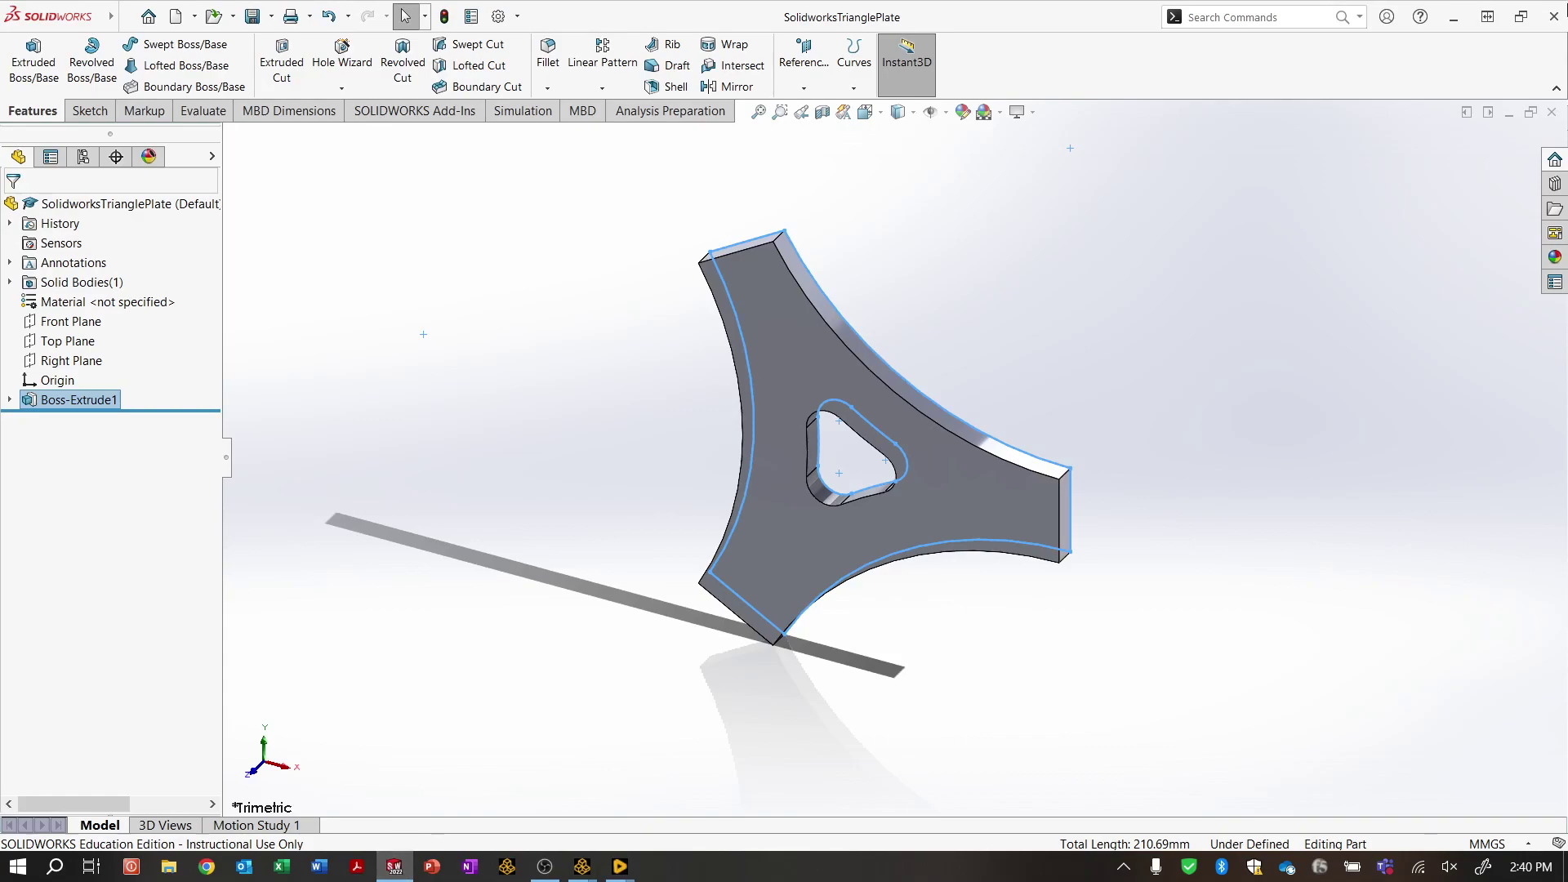
click(1554, 13)
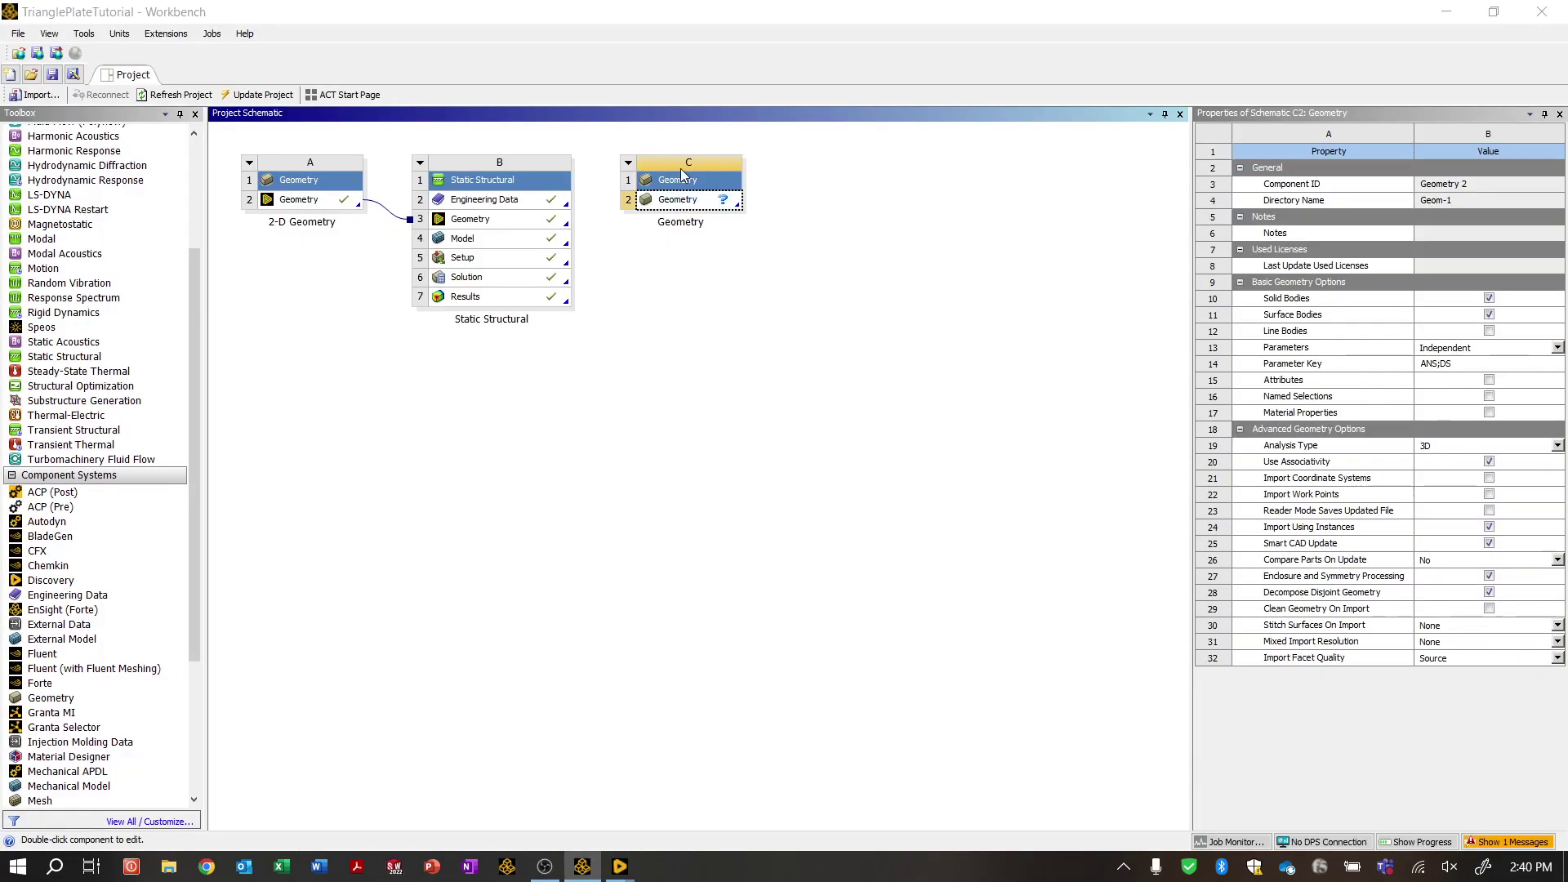
right_click(682, 205)
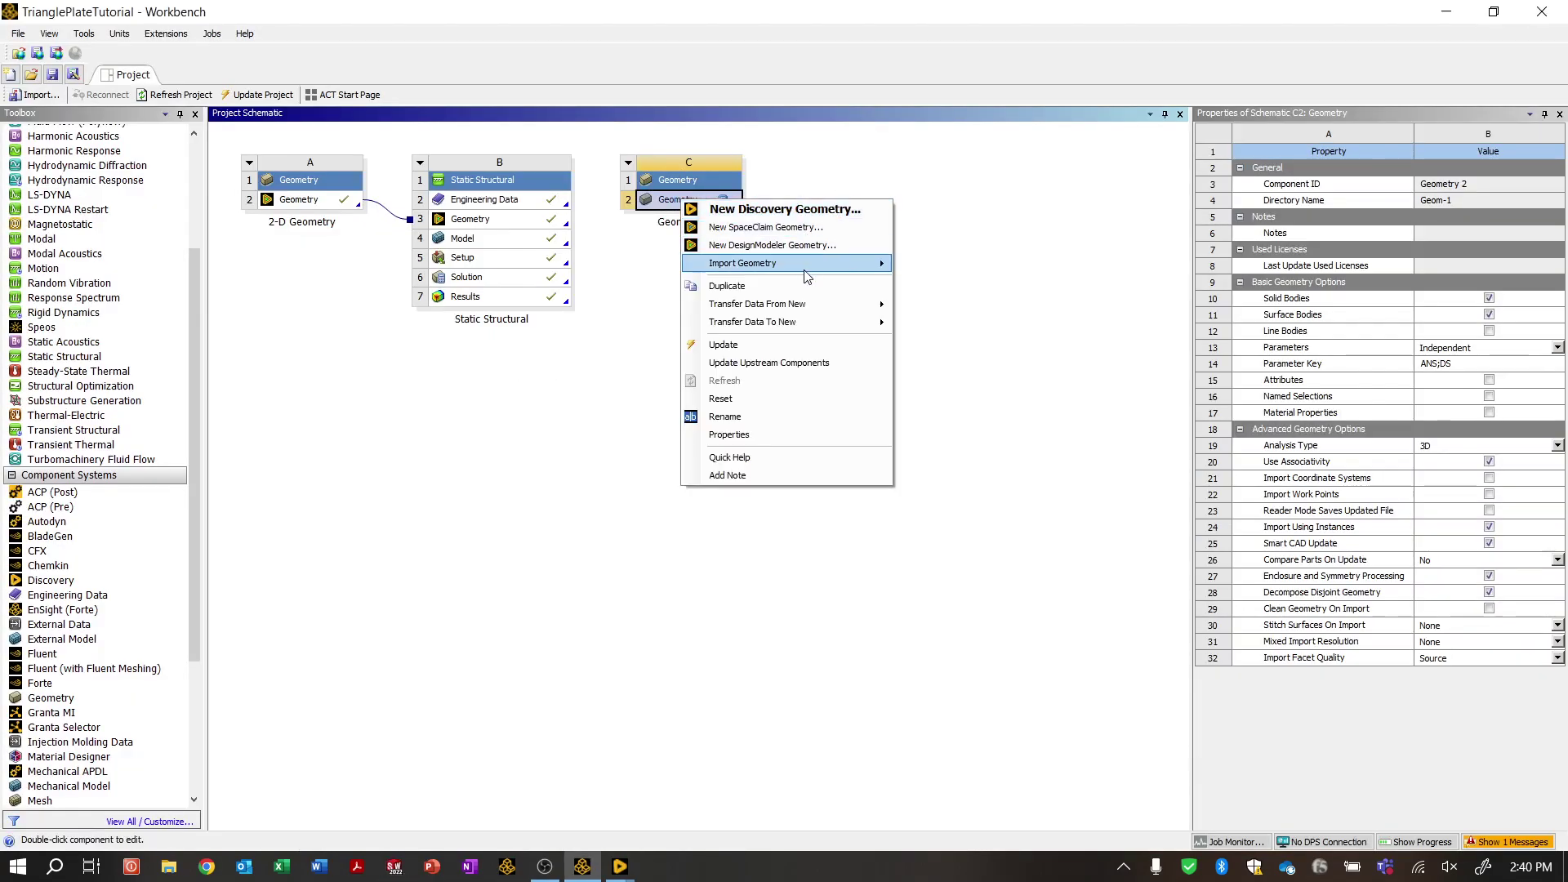
mouse_move(805, 265)
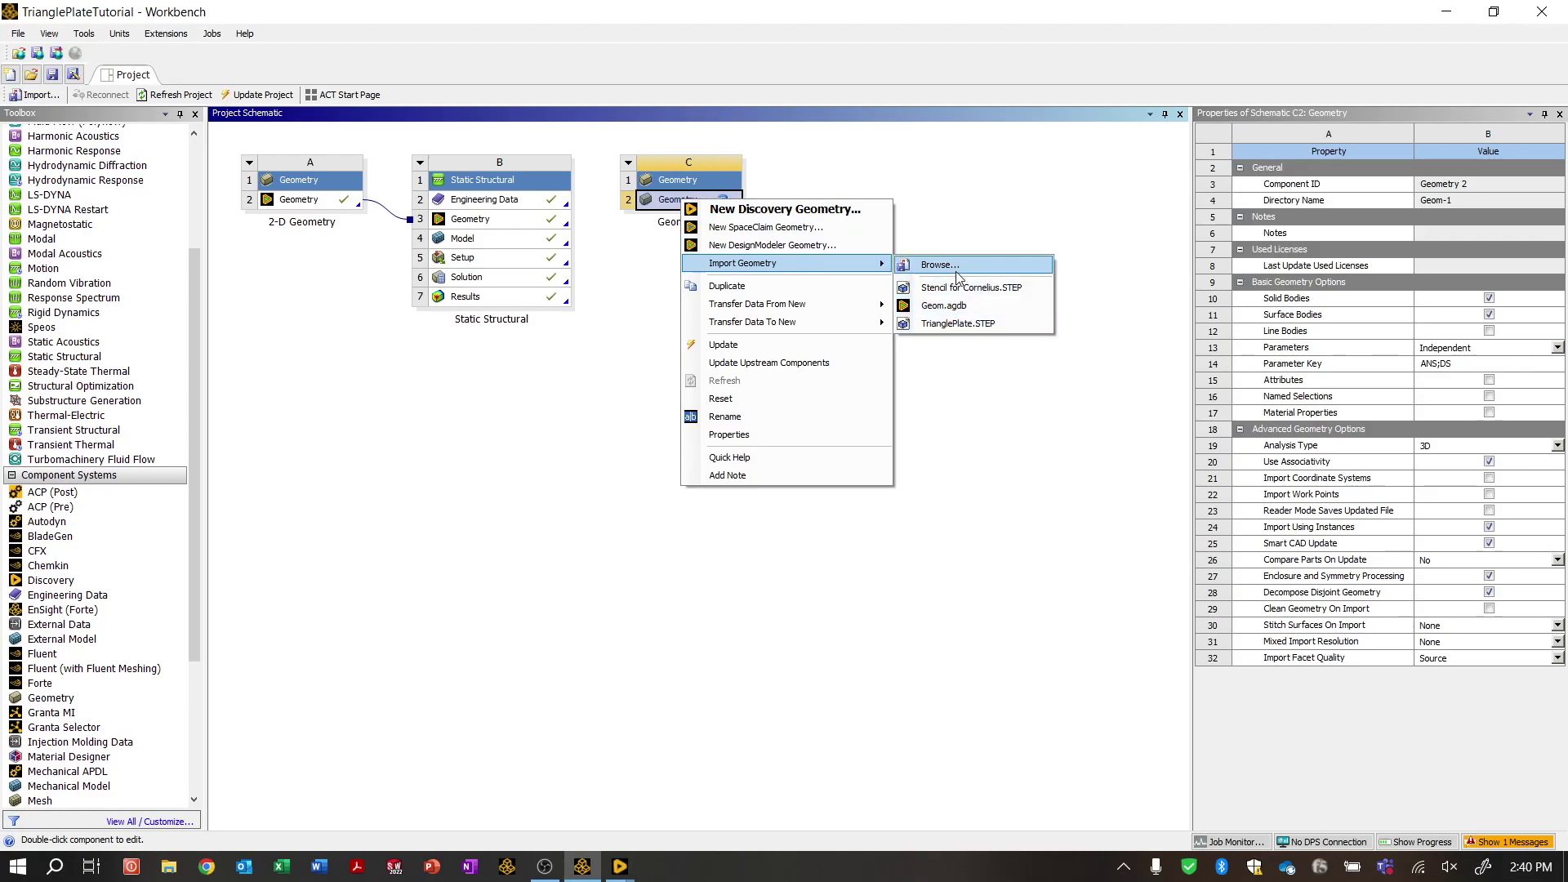
click(931, 264)
scroll(297, 403, down, 8)
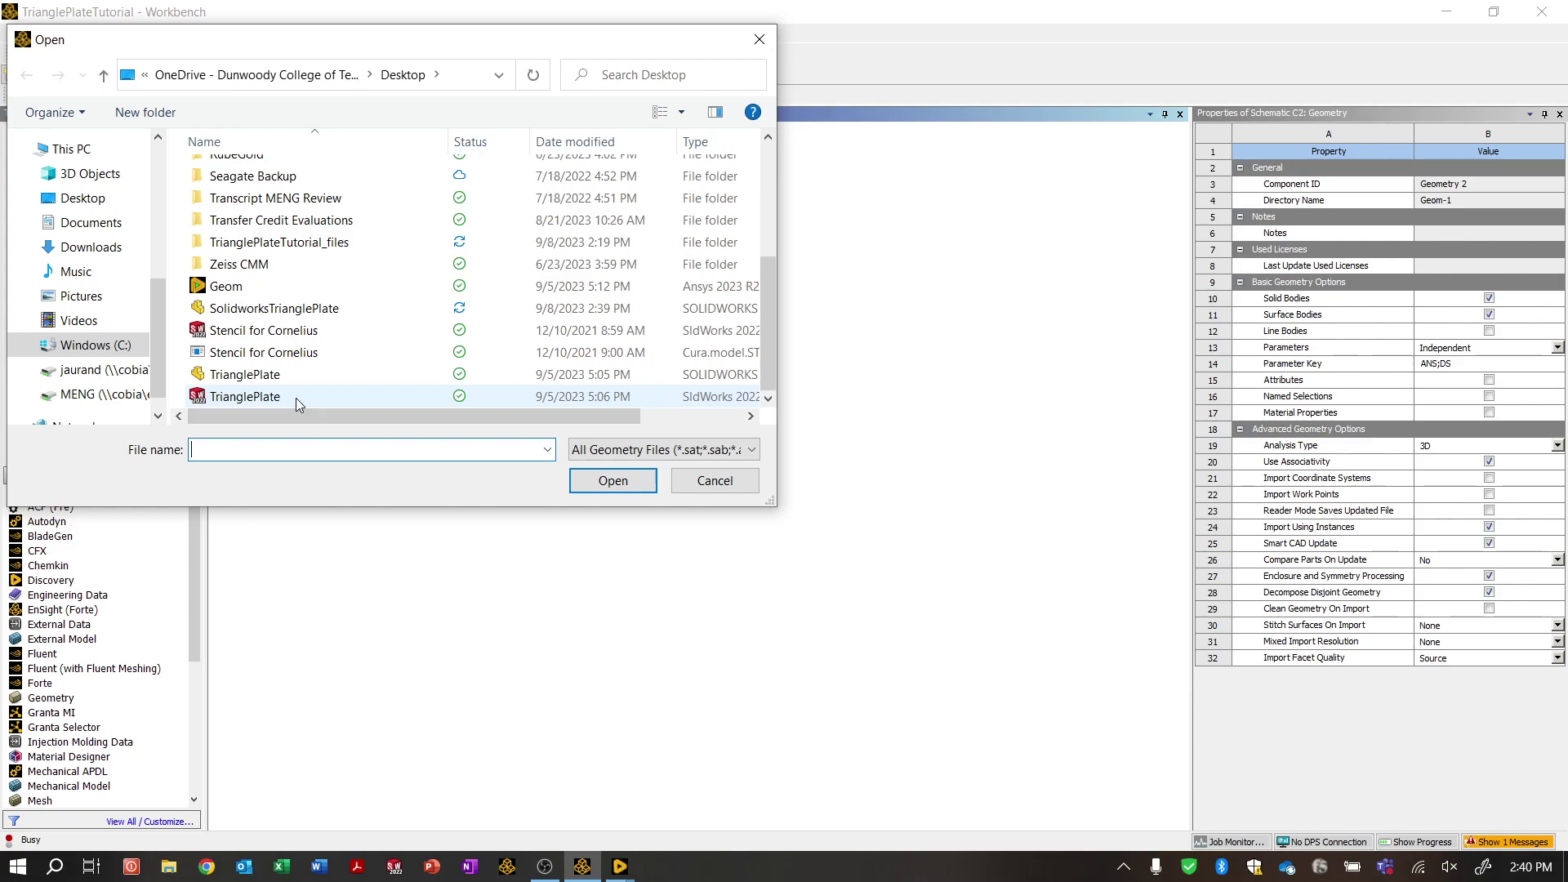
click(325, 315)
drag(574, 415, 655, 415)
click(618, 492)
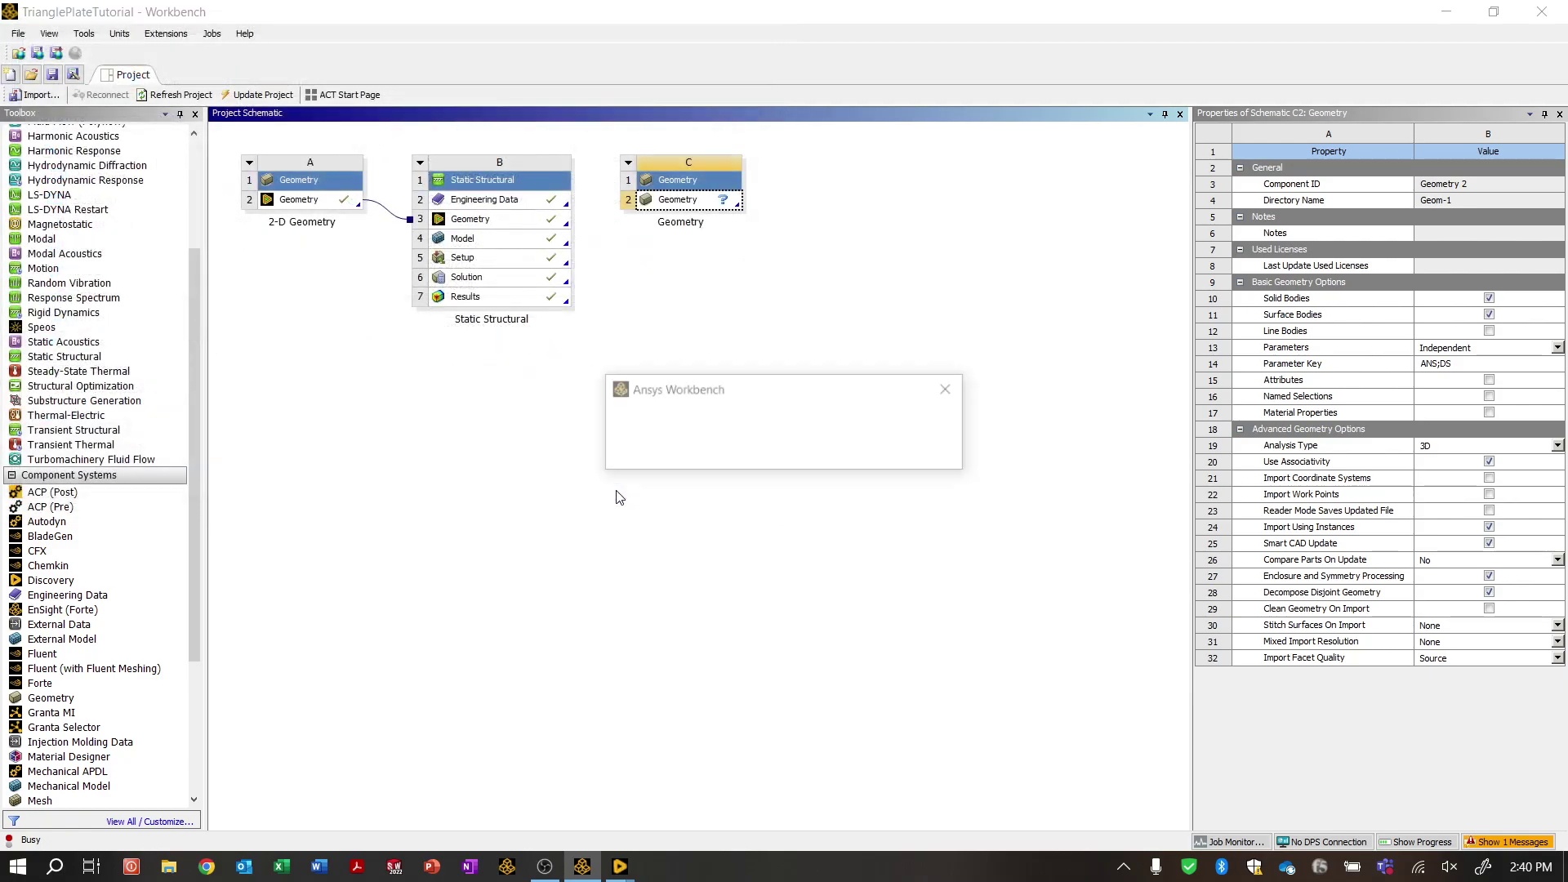
click(889, 451)
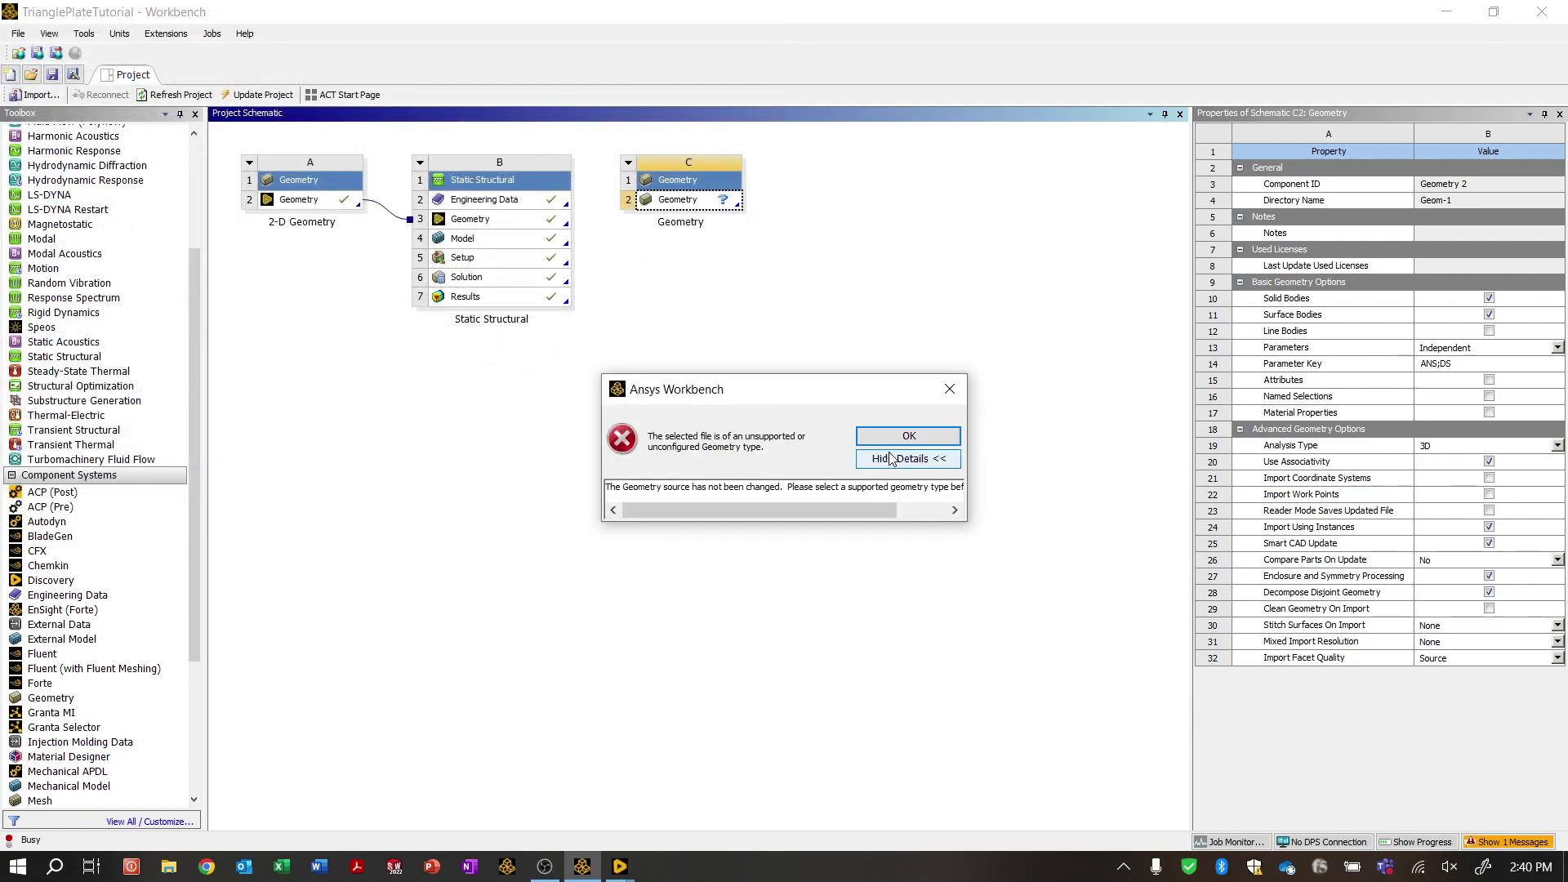
drag(807, 510, 873, 512)
click(948, 438)
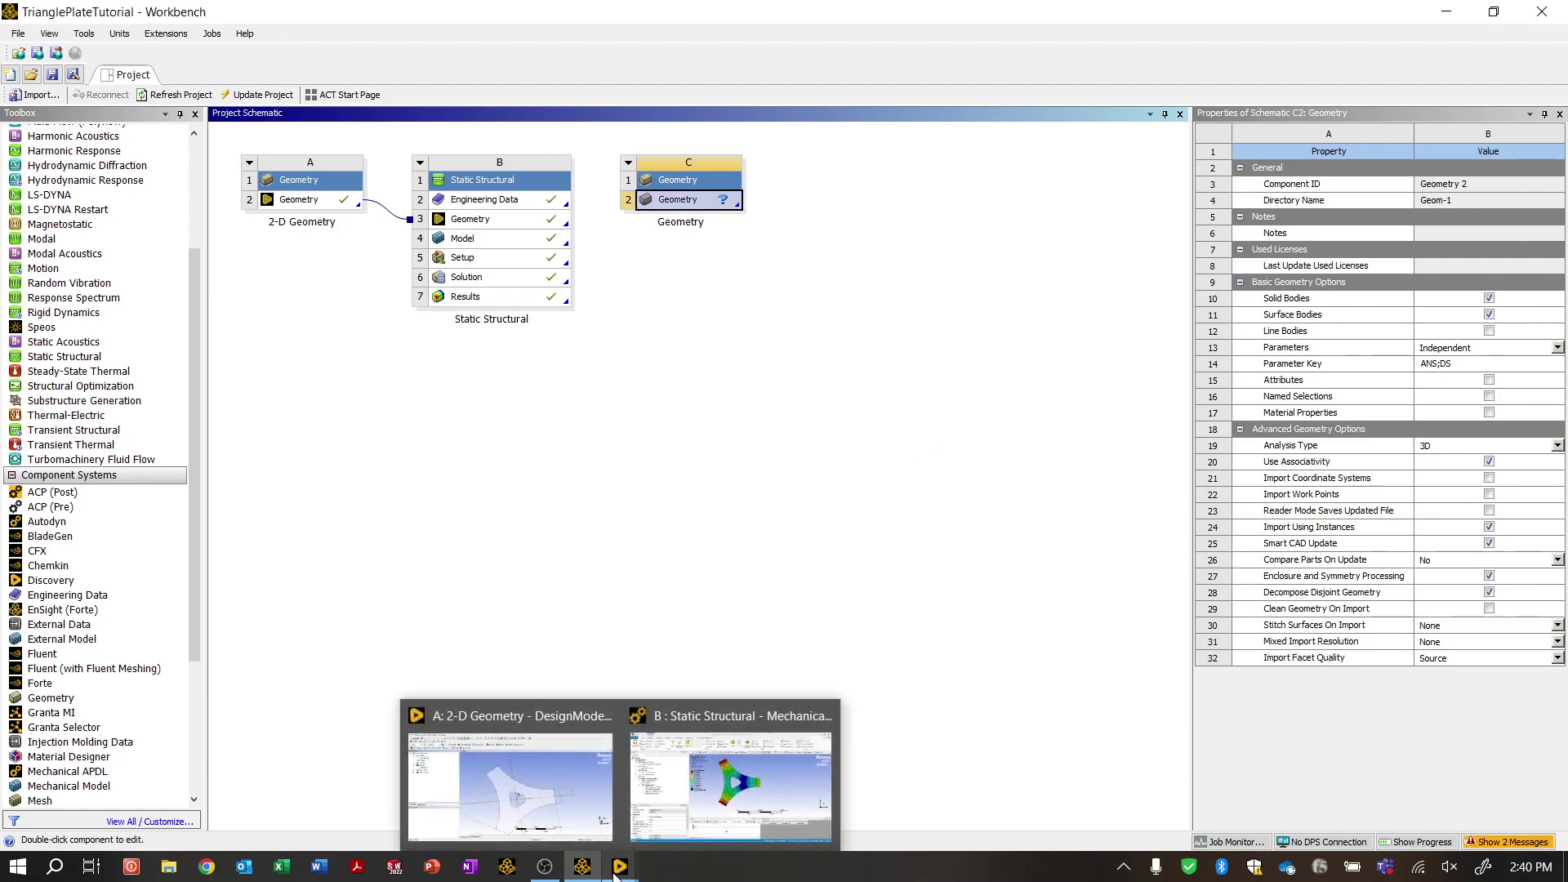
- Launch SOLIDWORKS again and reopen the recent SolidworksTrianglePlate part
right_click(671, 205)
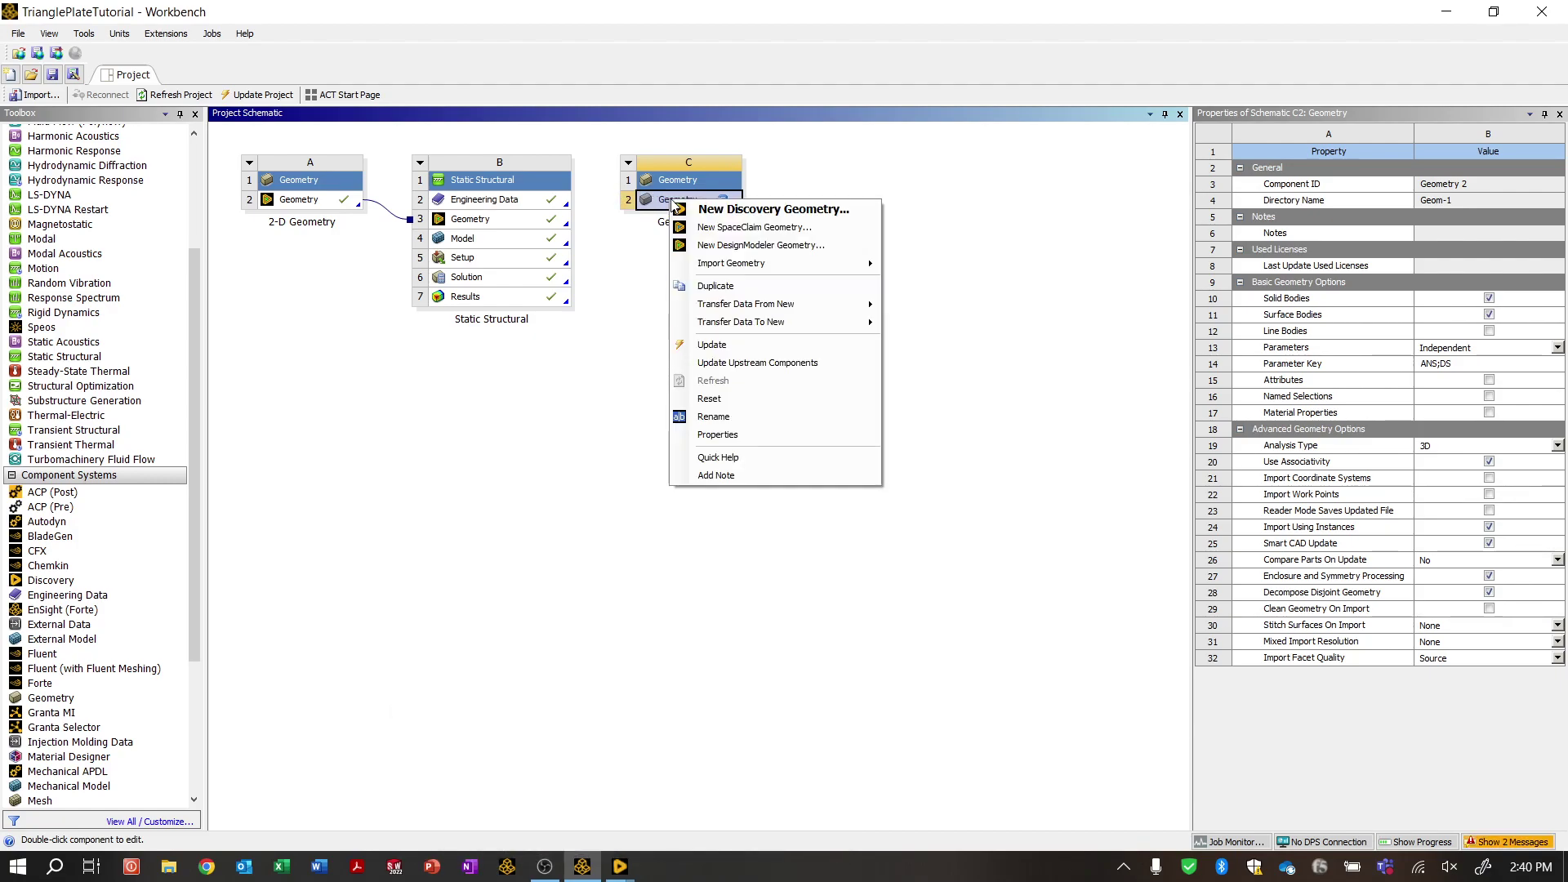
mouse_move(813, 264)
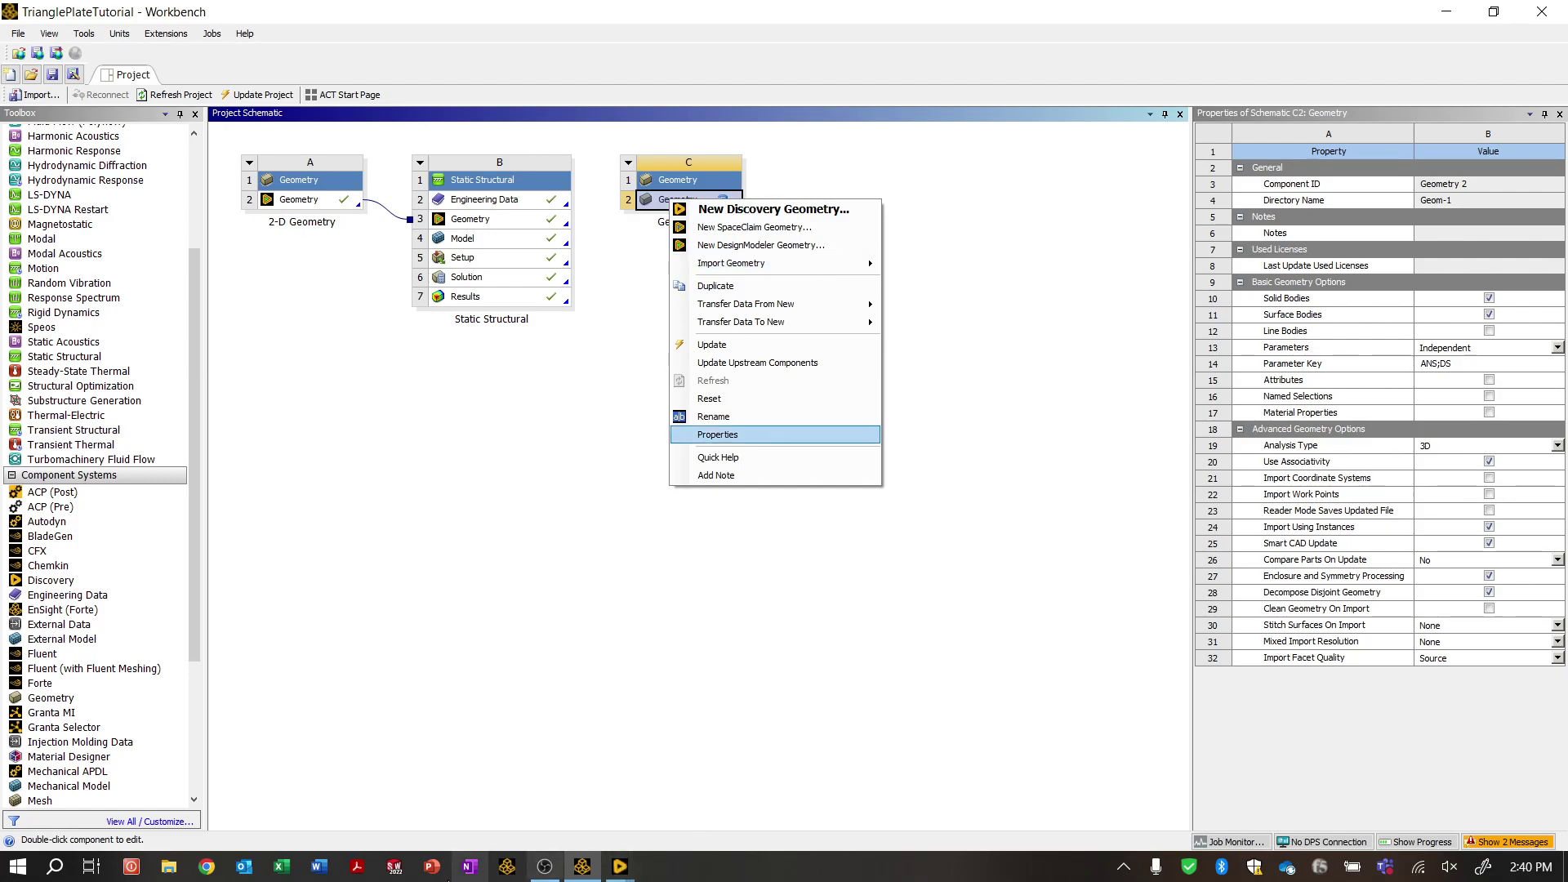
click(398, 869)
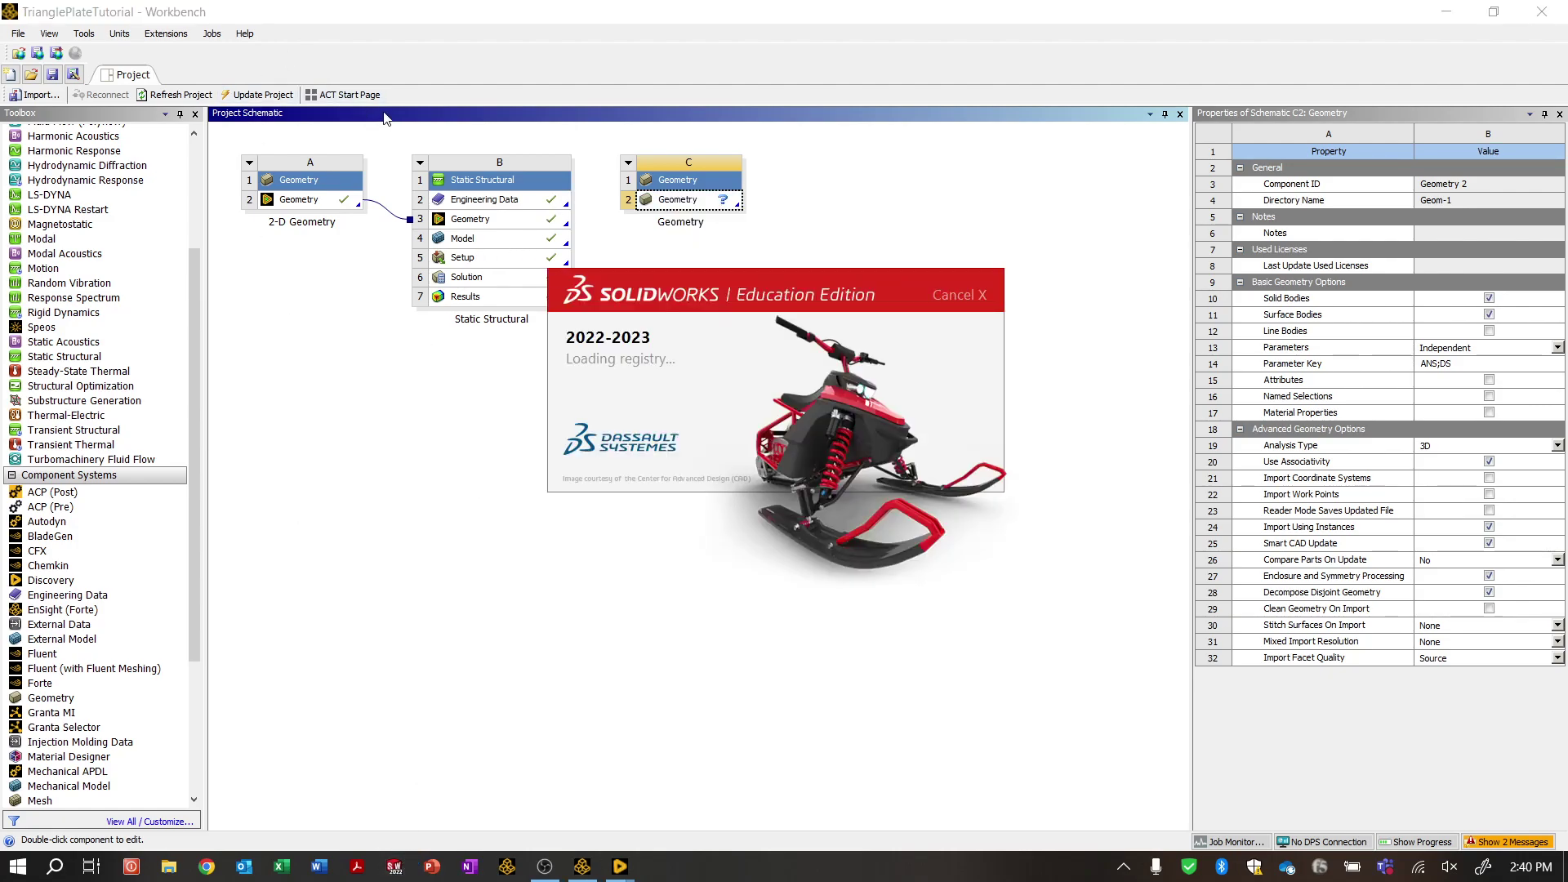
right_click(681, 201)
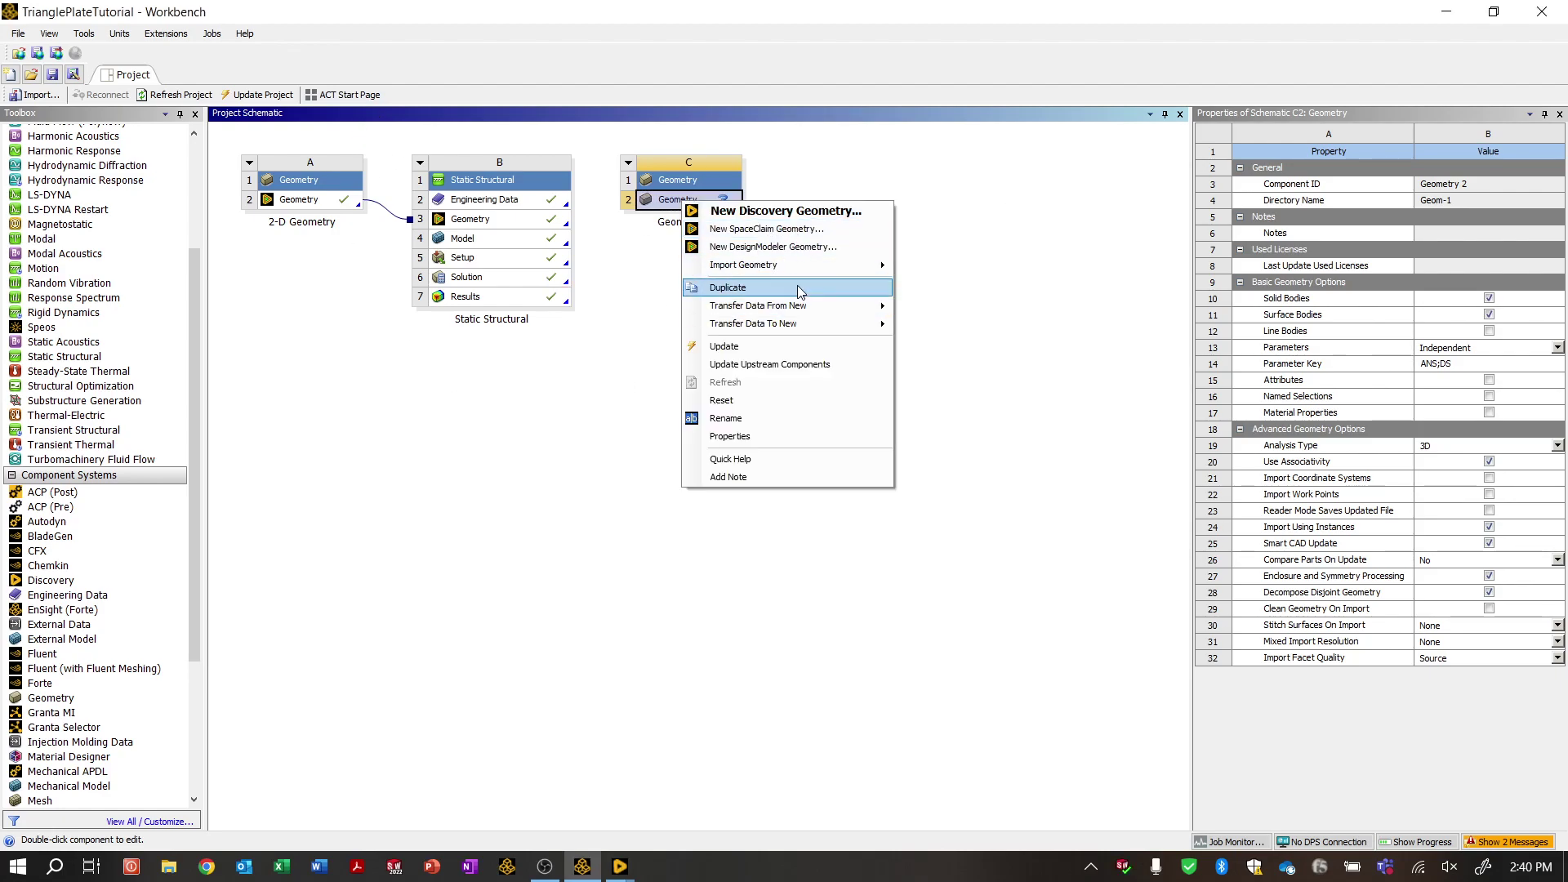
click(529, 435)
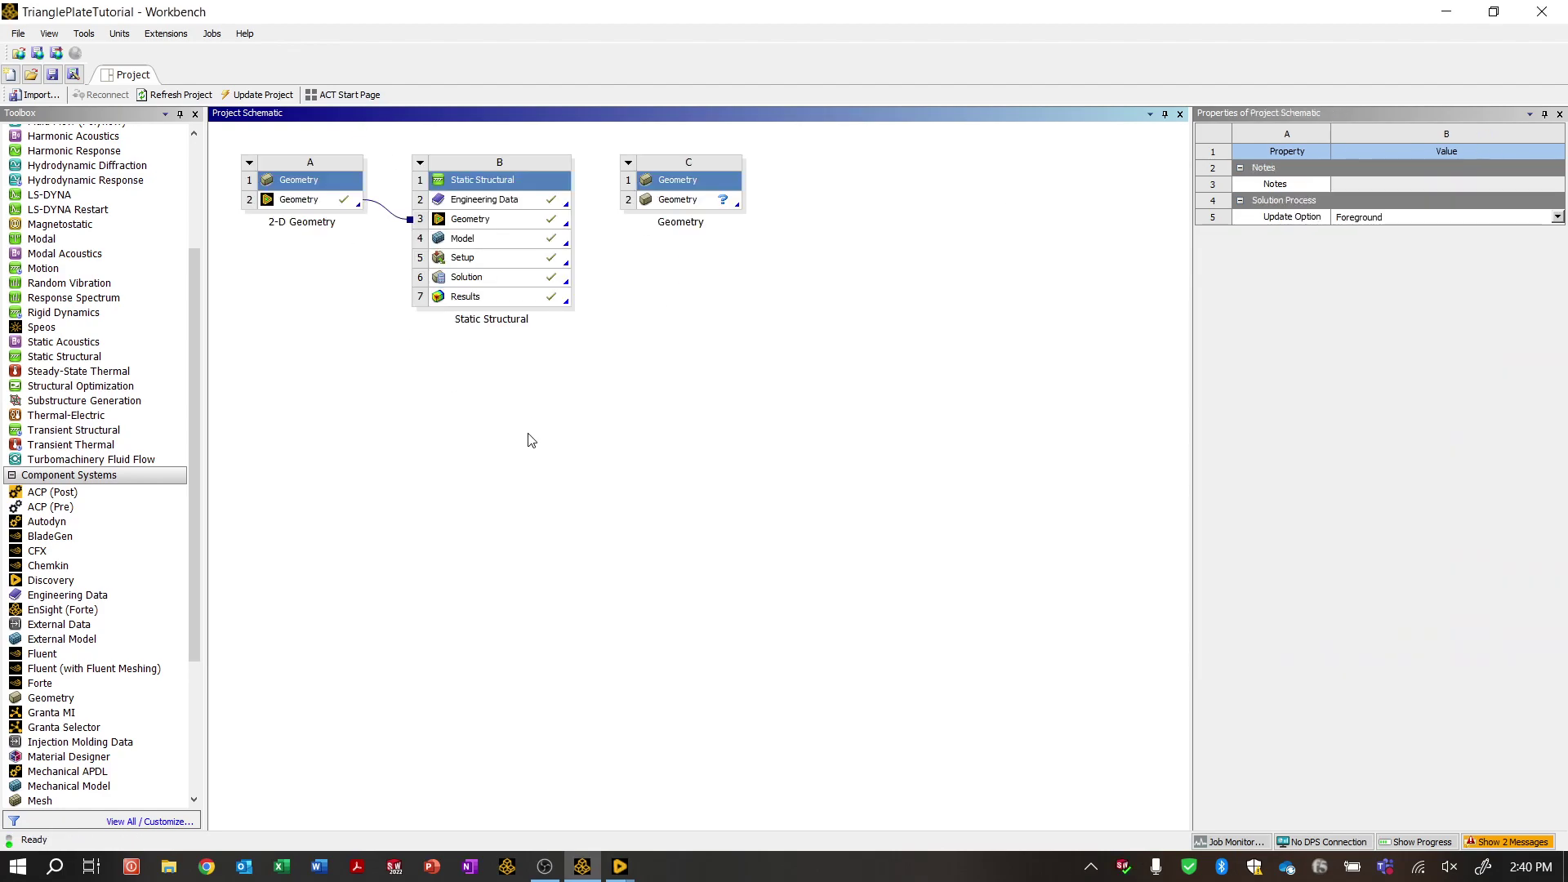
click(394, 868)
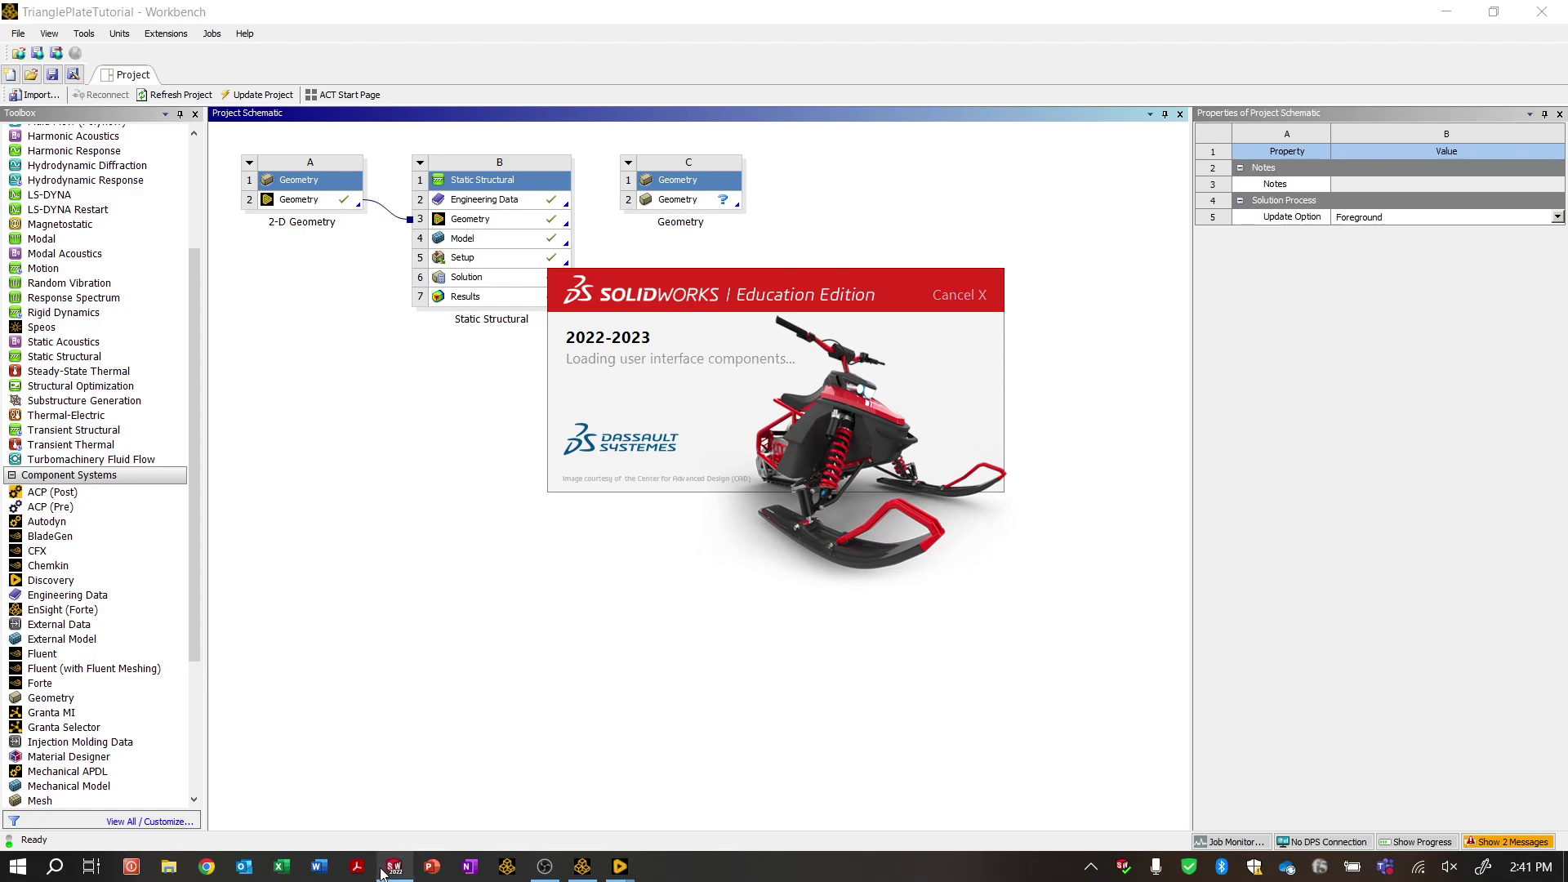
click(937, 489)
click(394, 868)
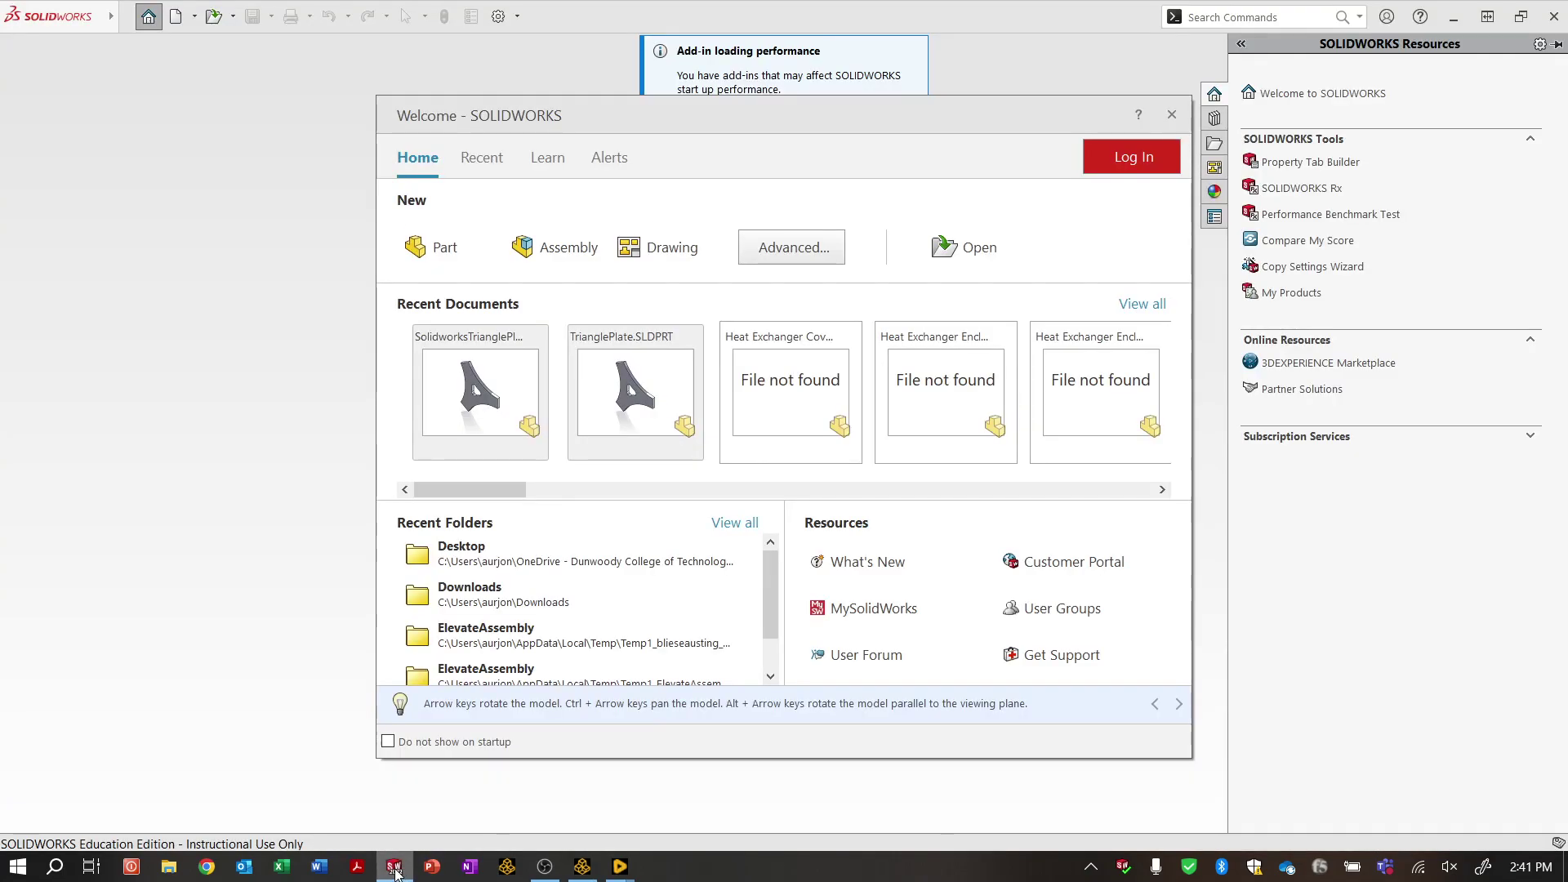
click(480, 391)
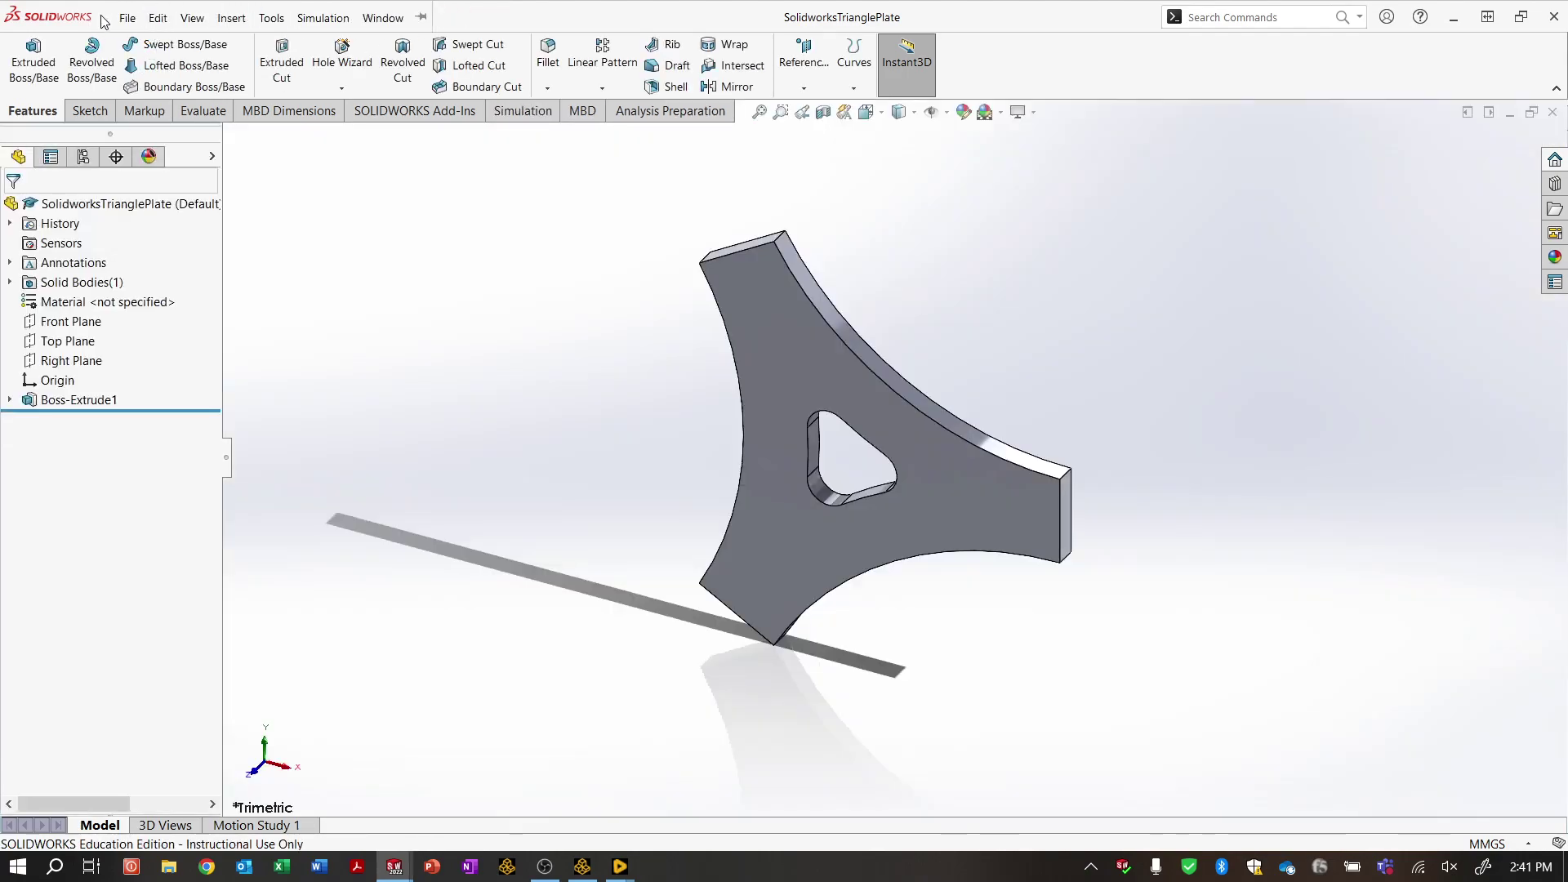
- Save the part to the Desktop as SolidworksTrianglePlate in STEP AP203 format and close the part
click(128, 18)
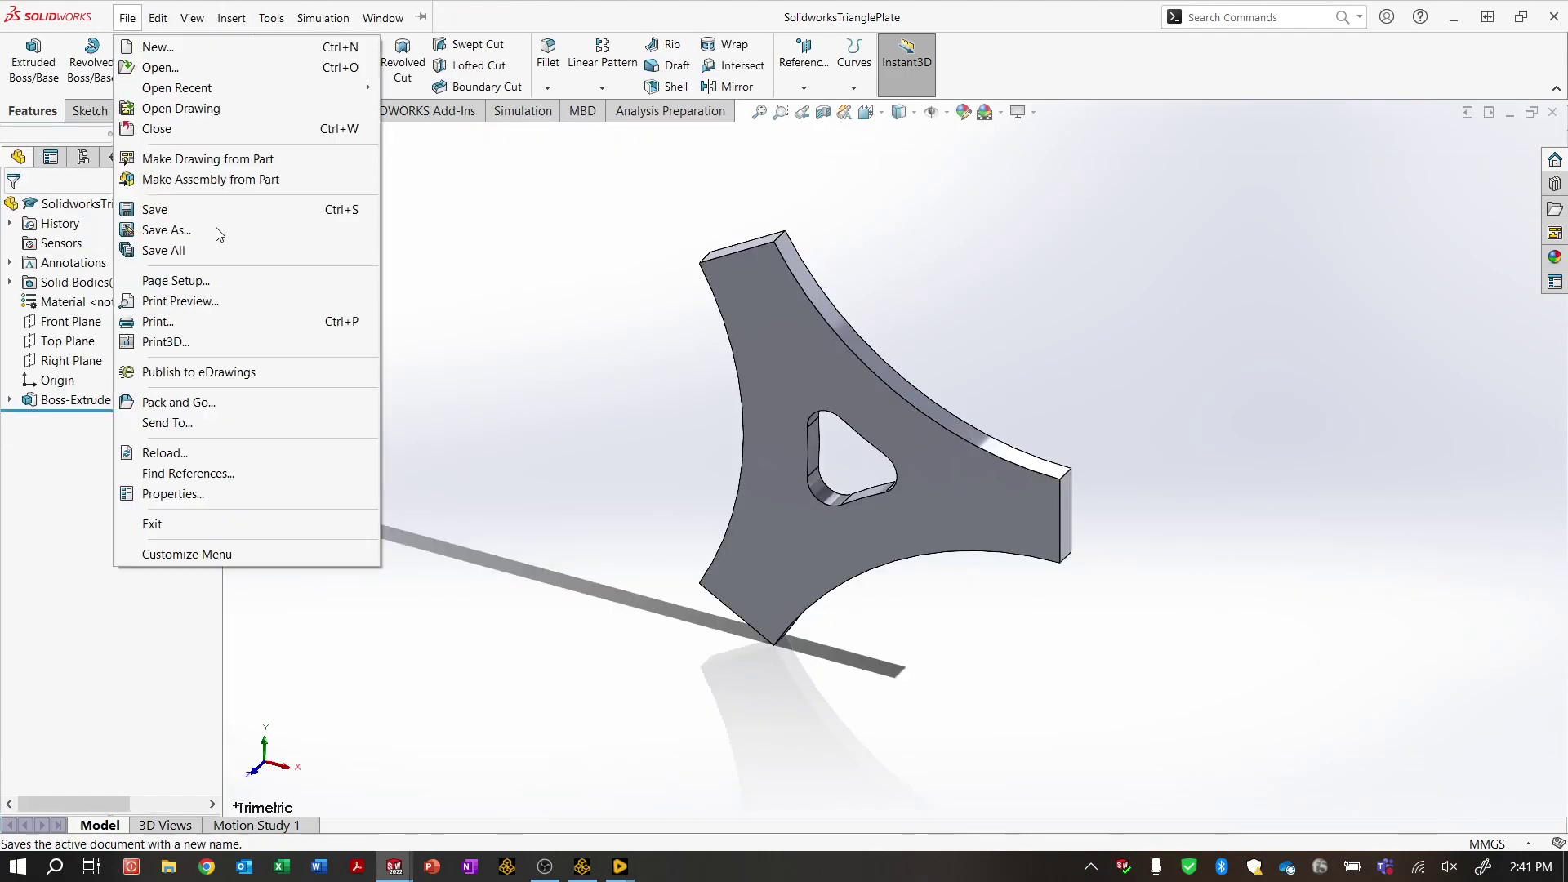
click(232, 231)
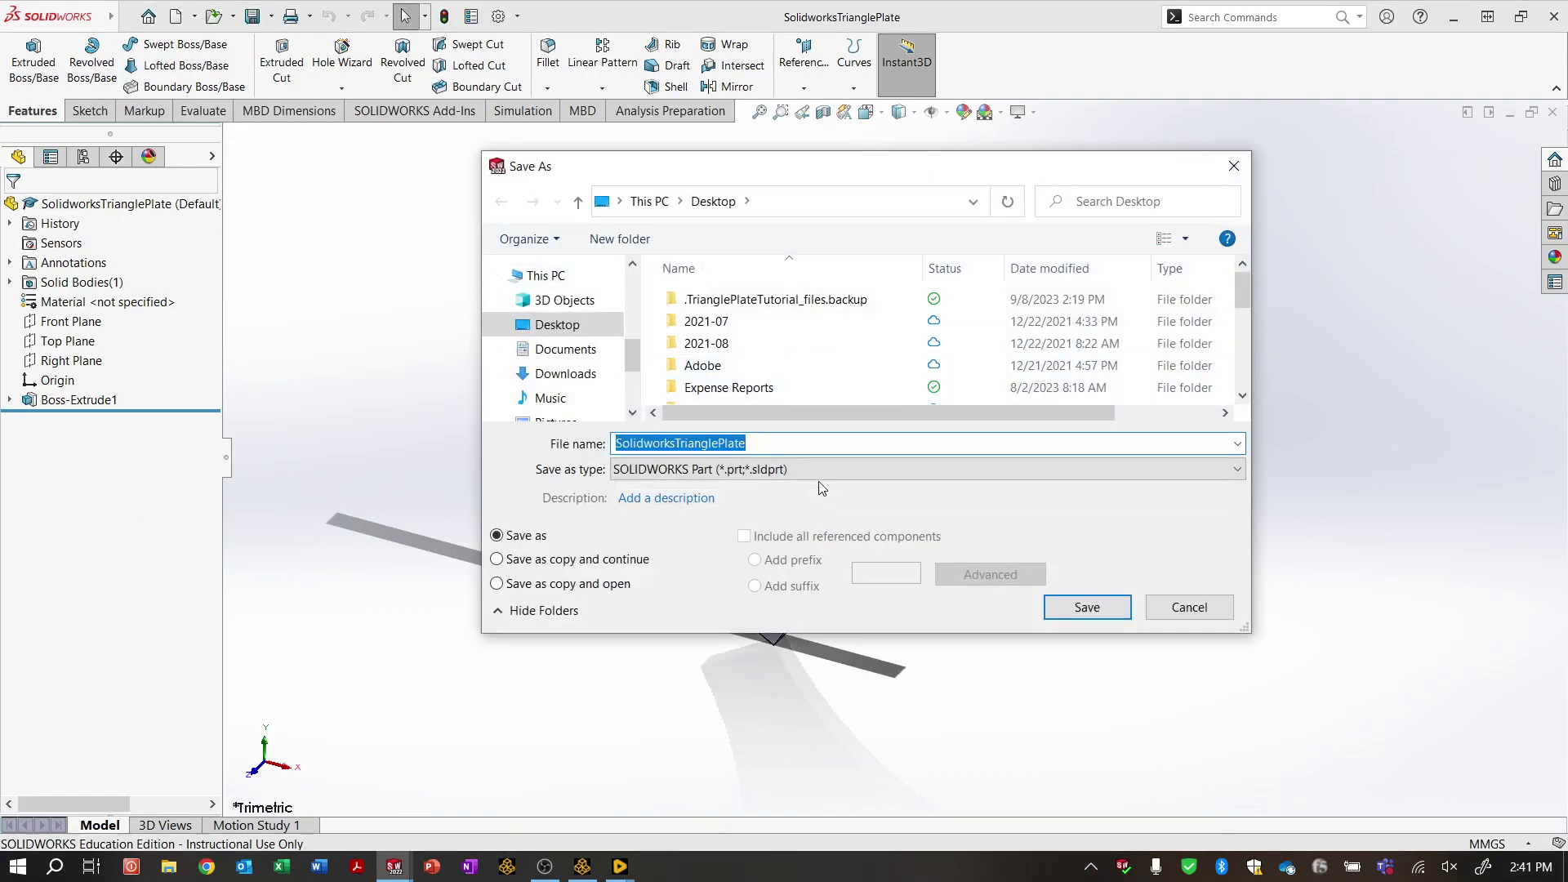
click(819, 472)
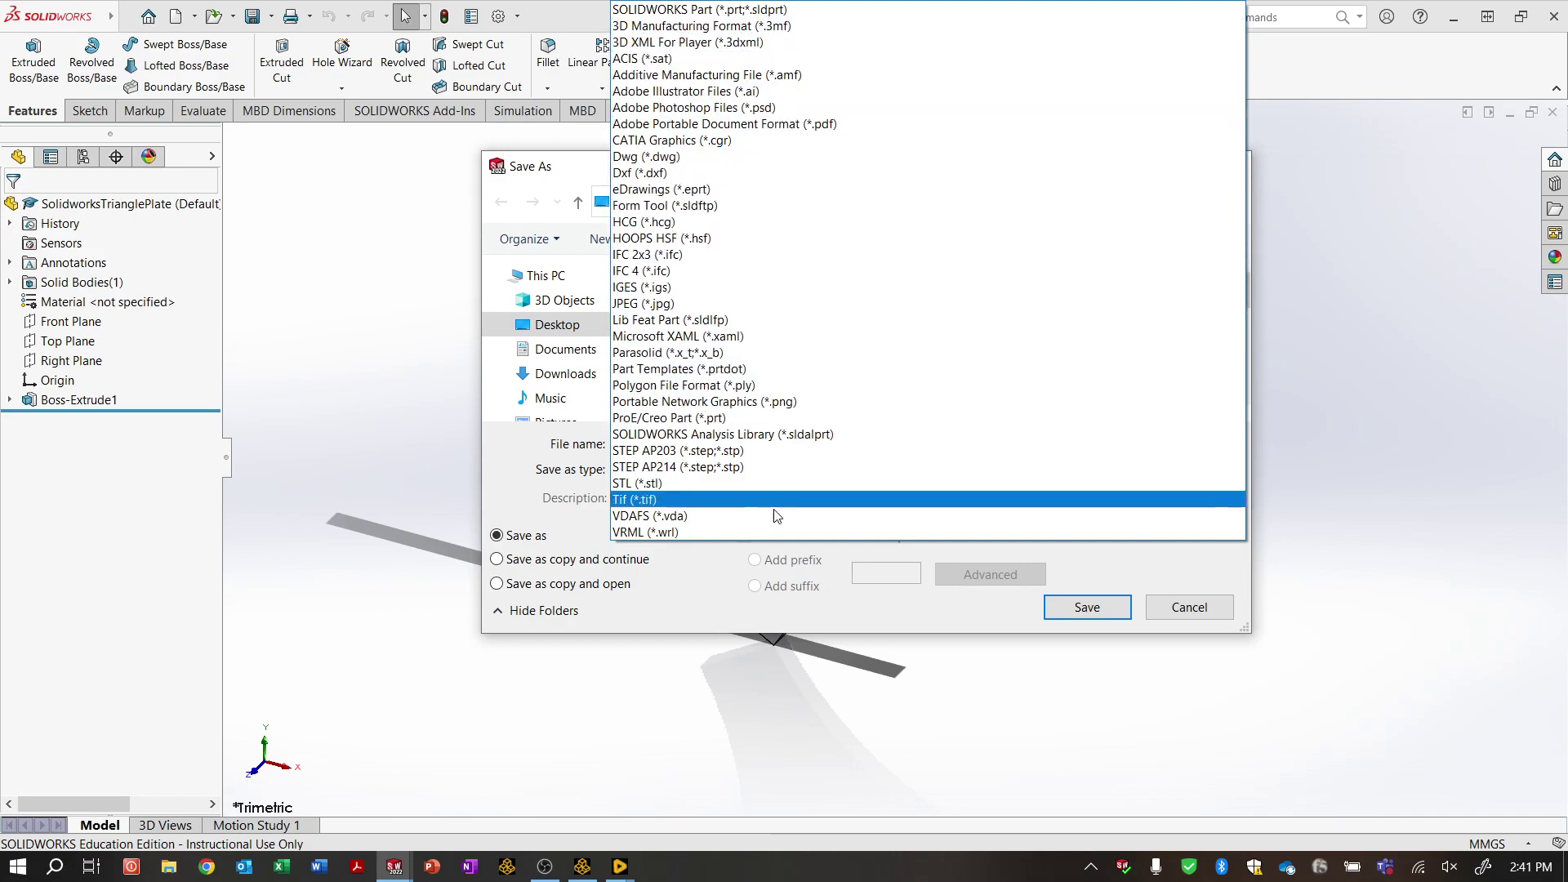
click(759, 450)
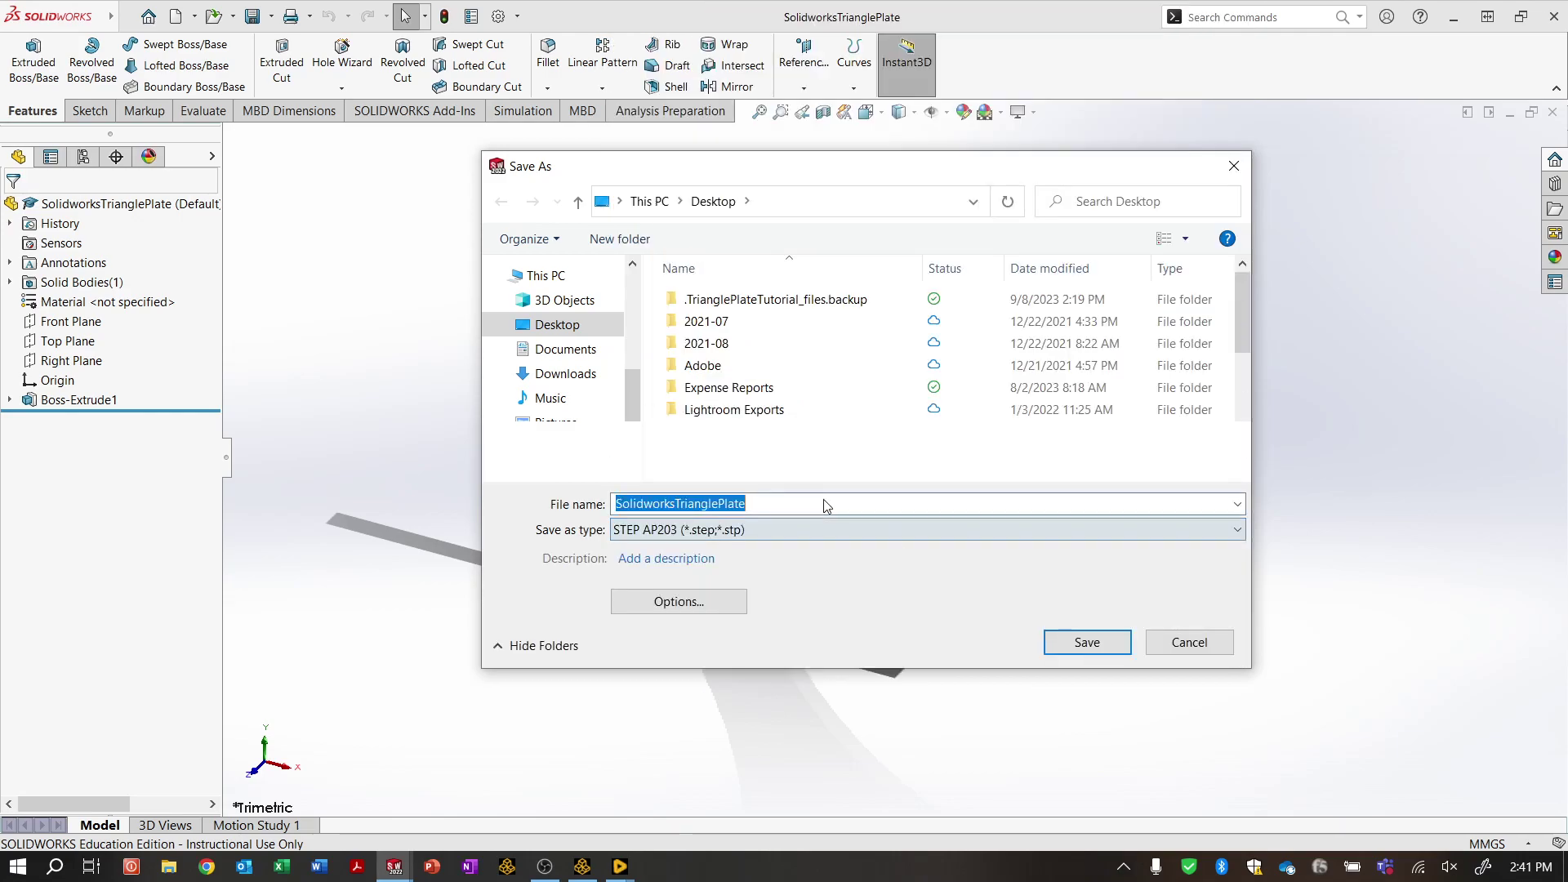
click(1086, 644)
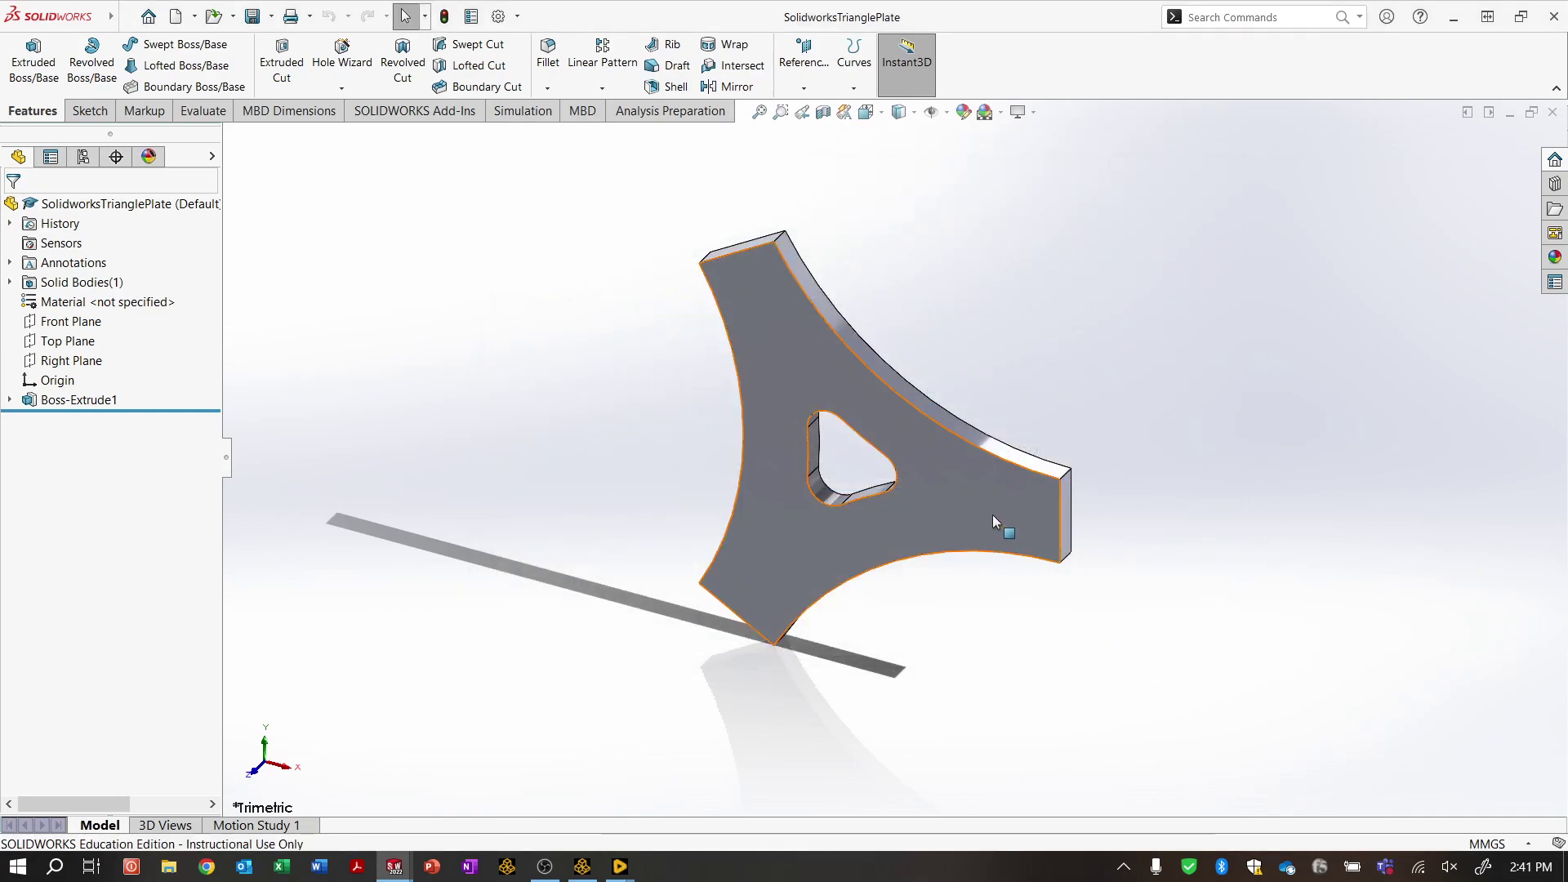
click(1553, 19)
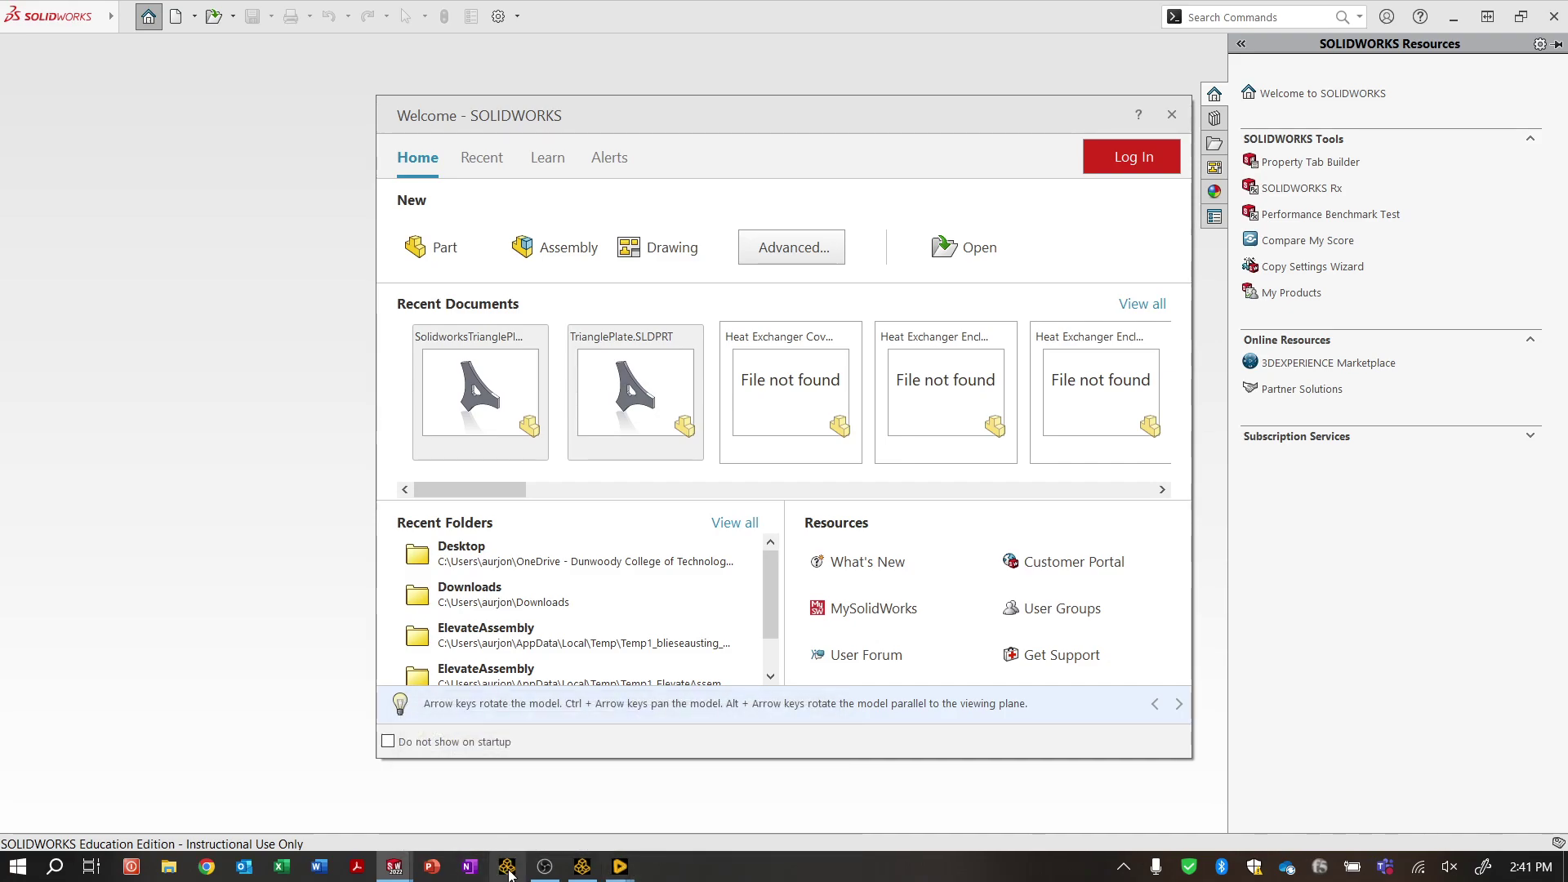
- Switch to Ansys Workbench and import the SolidworksTrianglePlate STEP file from the Desktop into system C's Geometry cell
mouse_move(581, 866)
click(584, 808)
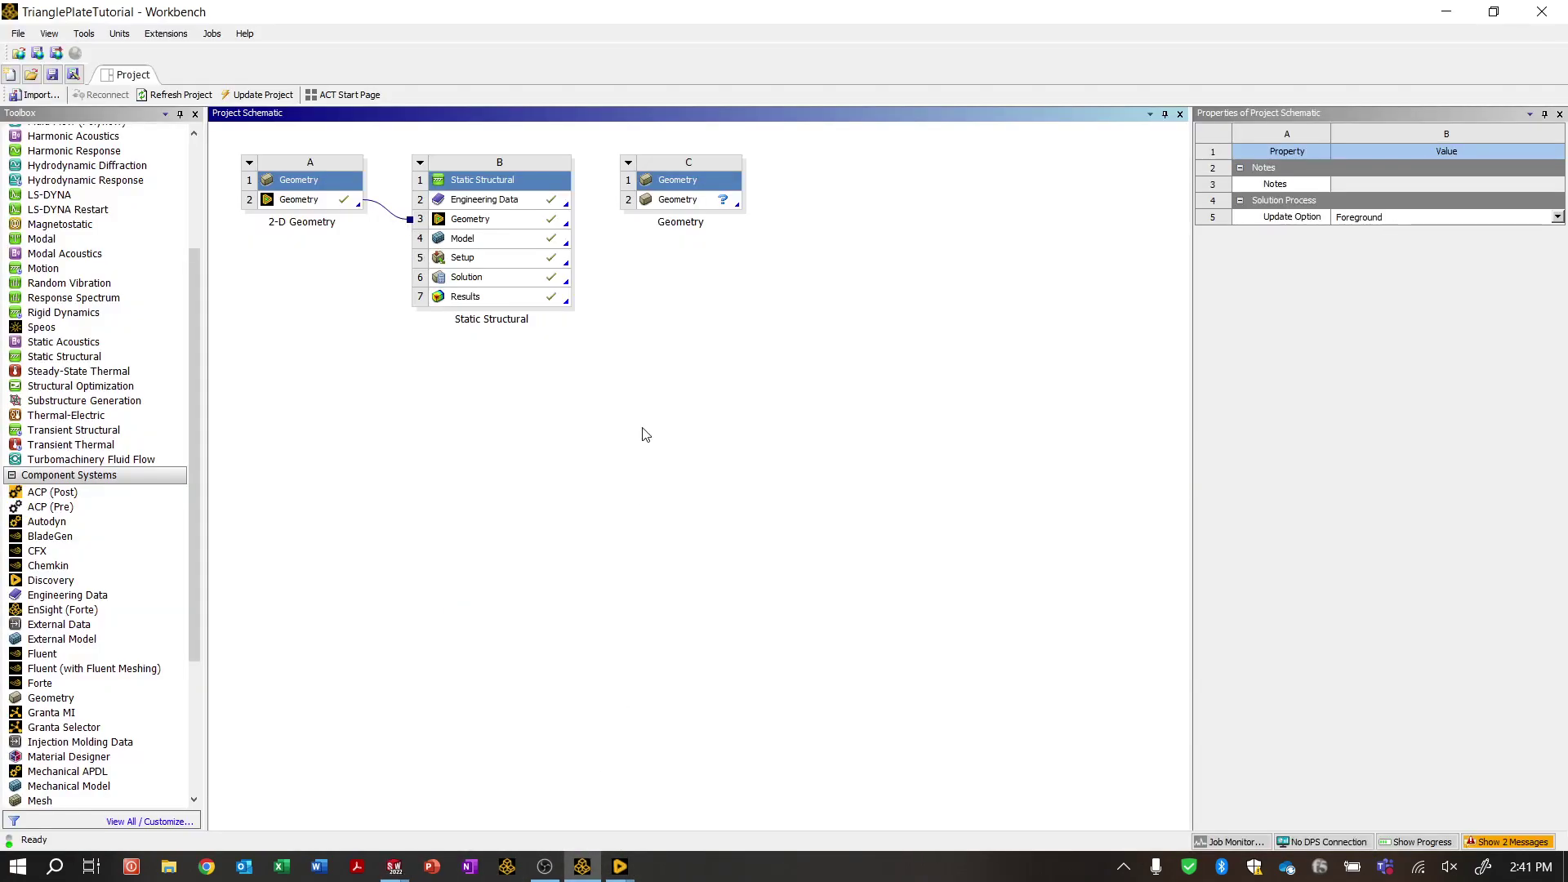
right_click(720, 199)
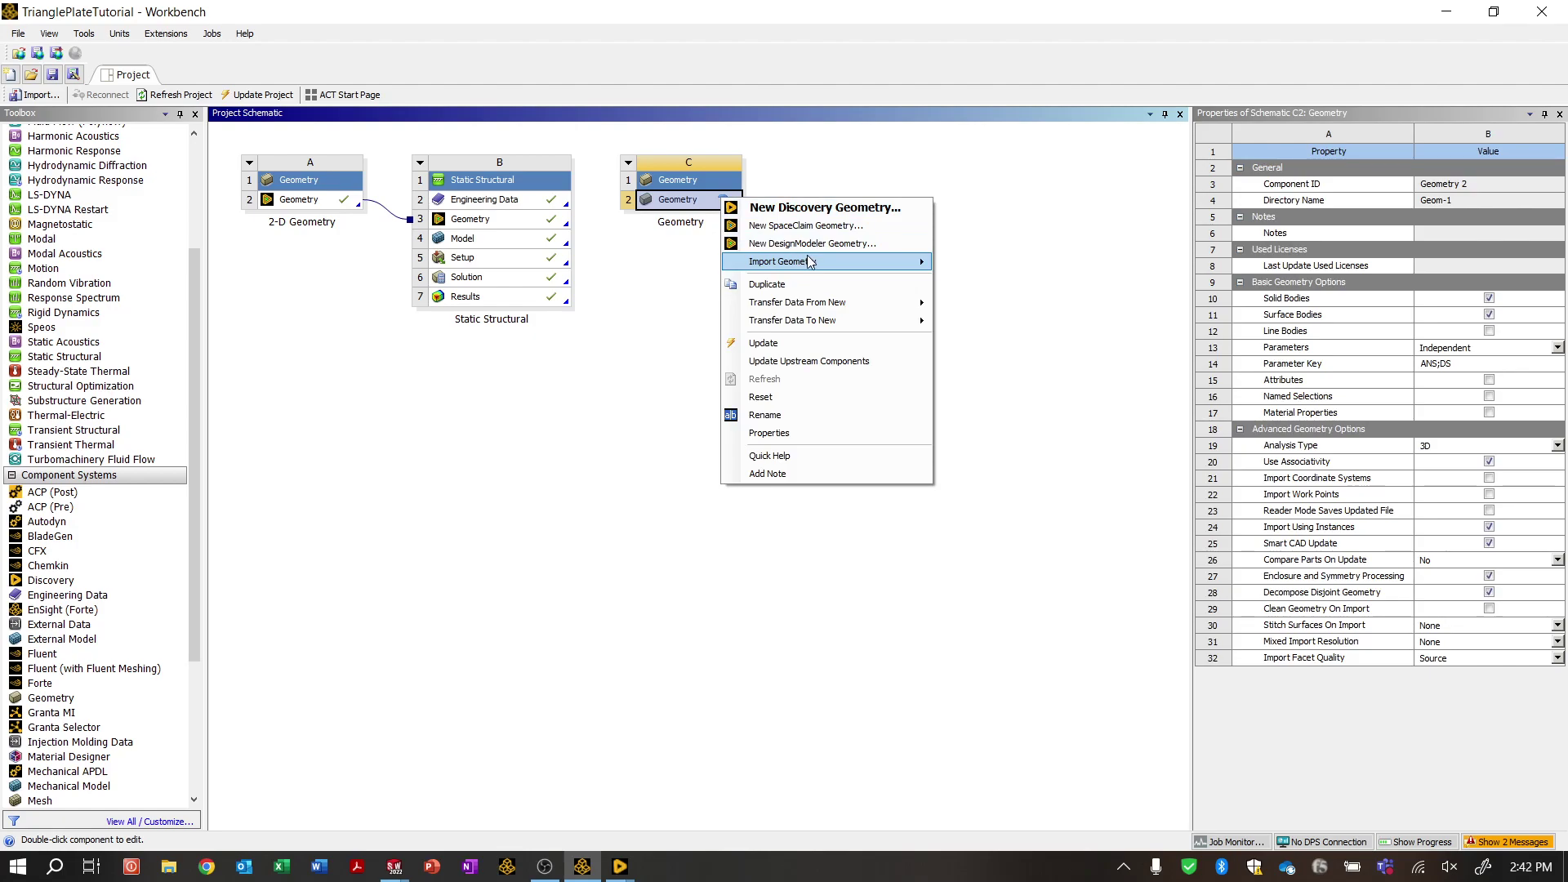
mouse_move(905, 265)
click(981, 263)
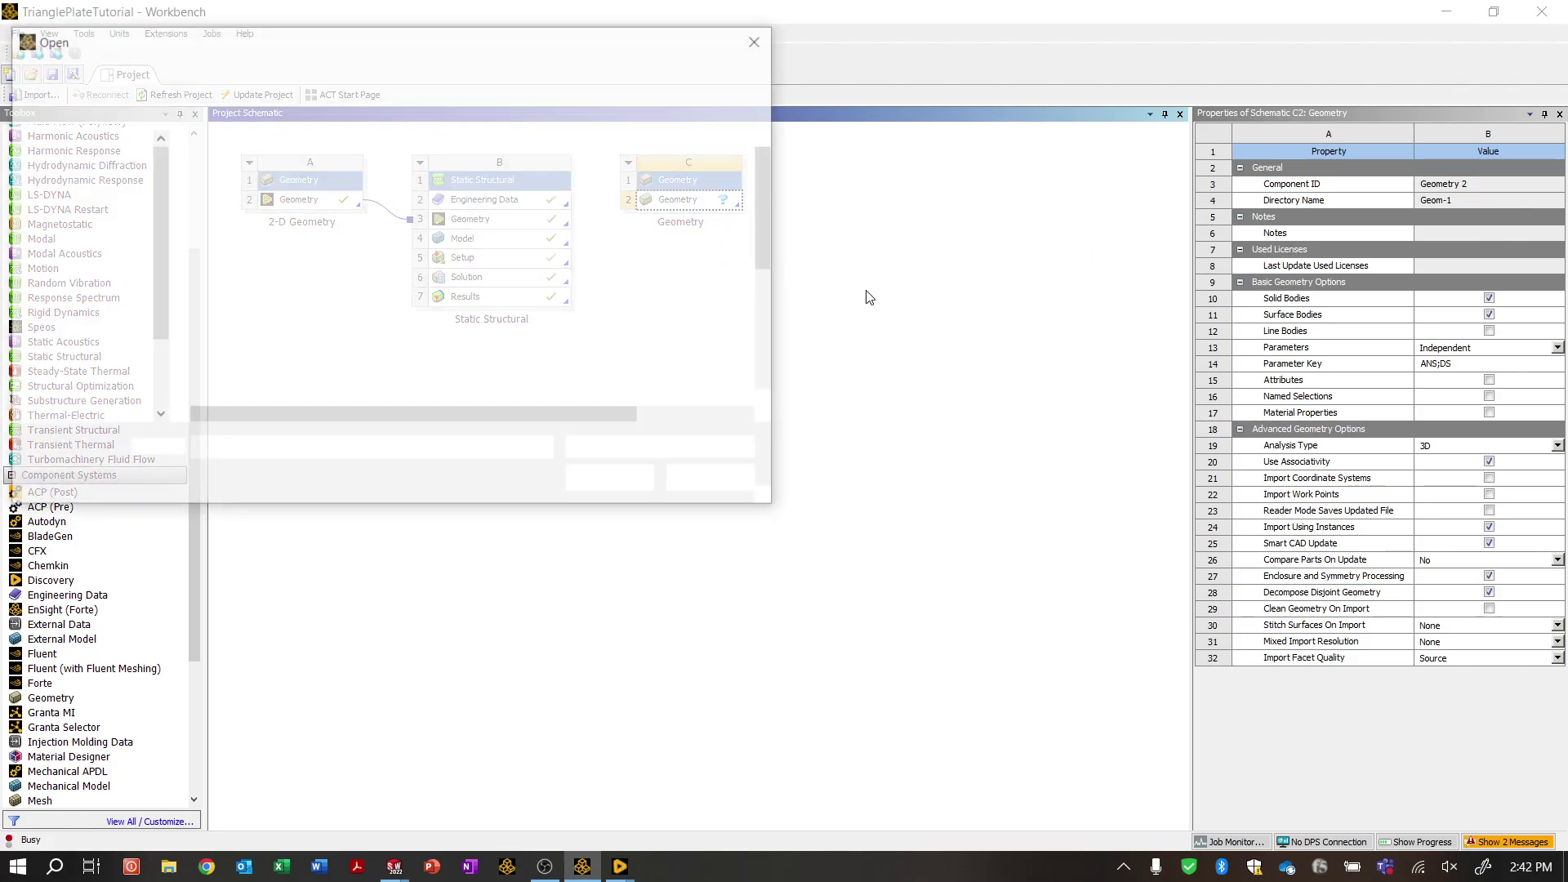
scroll(333, 209, down, 4)
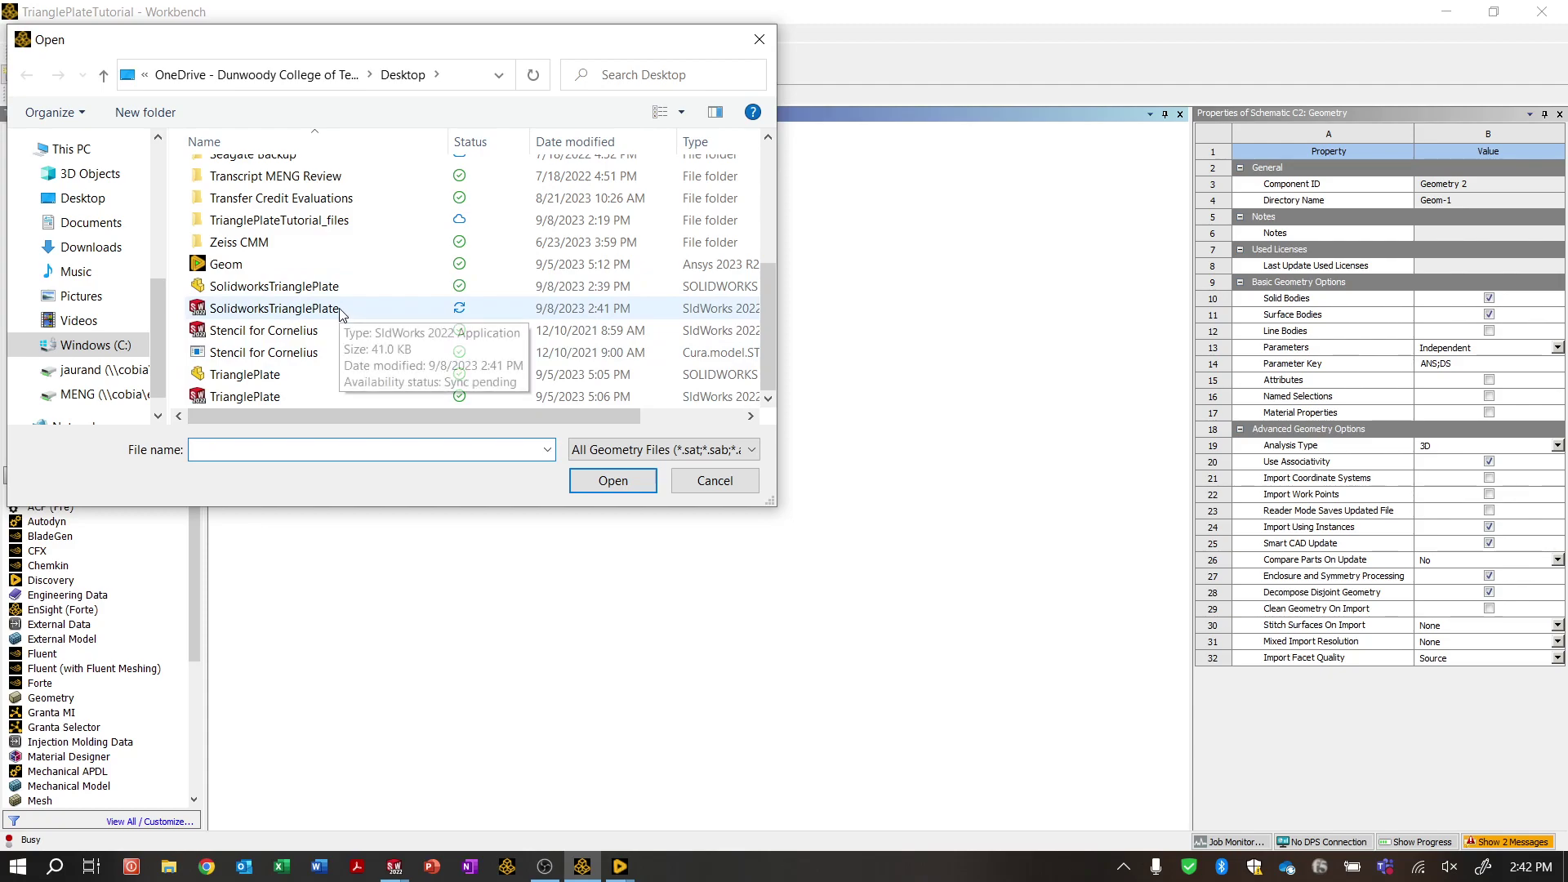
click(339, 310)
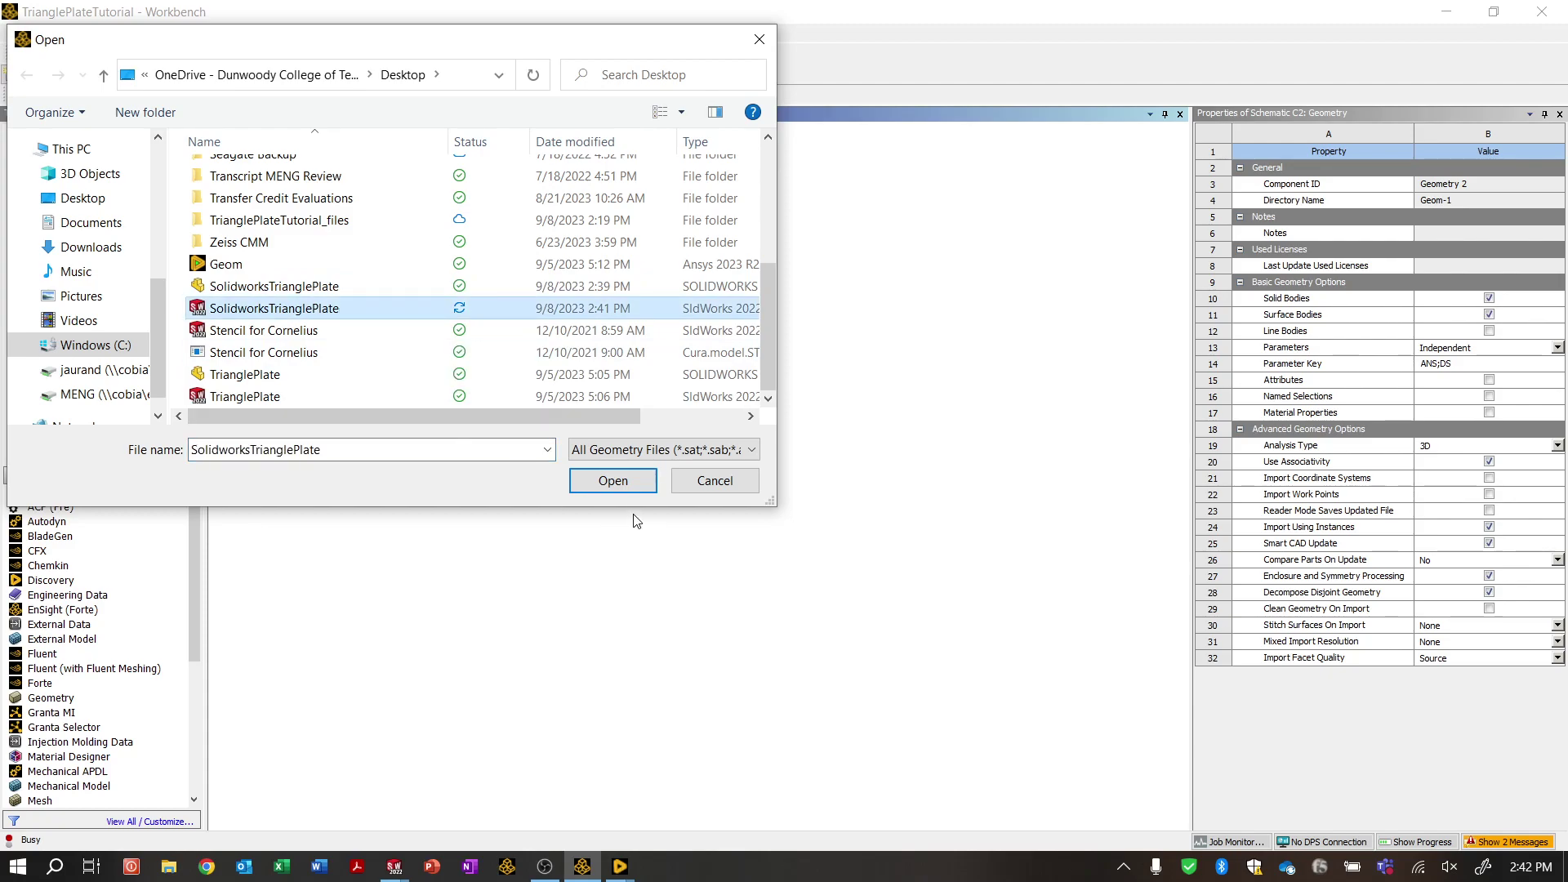
click(628, 490)
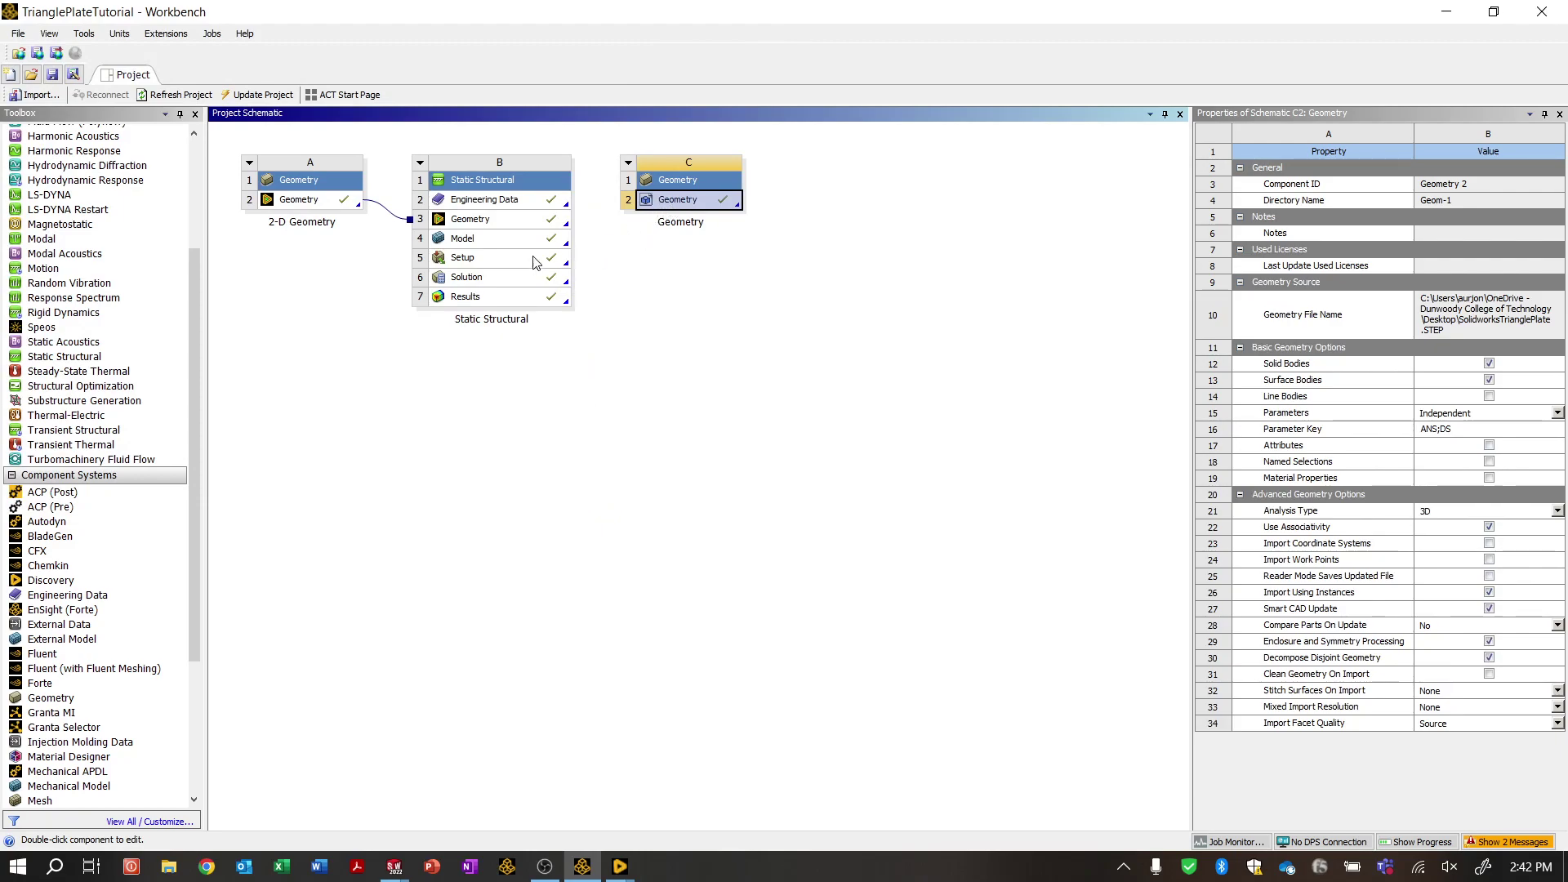
- Open system C's geometry in DesignModeler and generate the imported plate
right_click(701, 202)
click(791, 247)
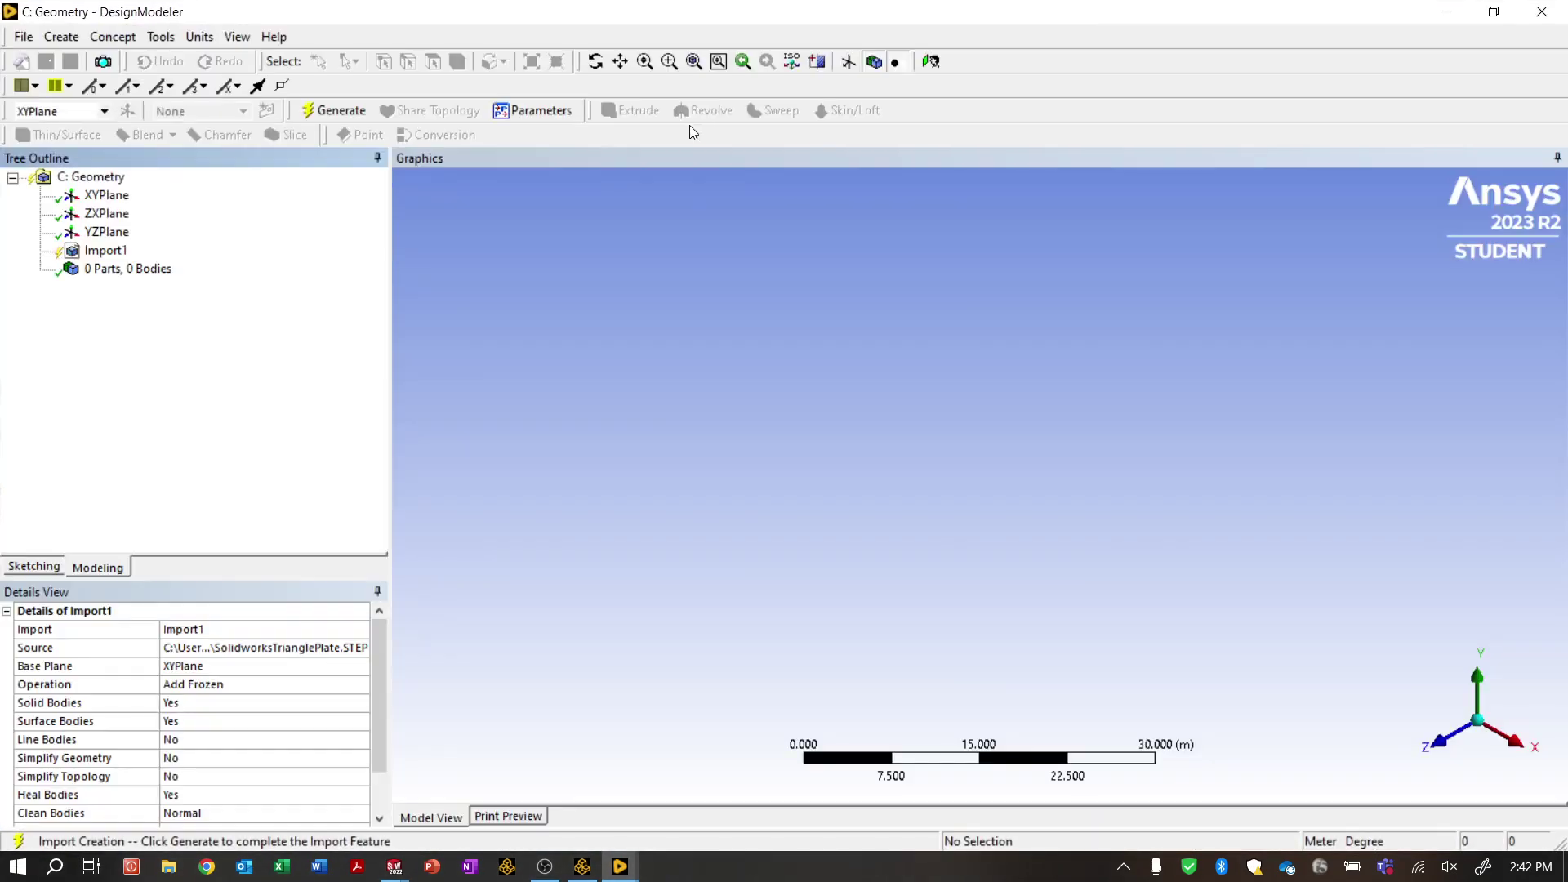
click(106, 250)
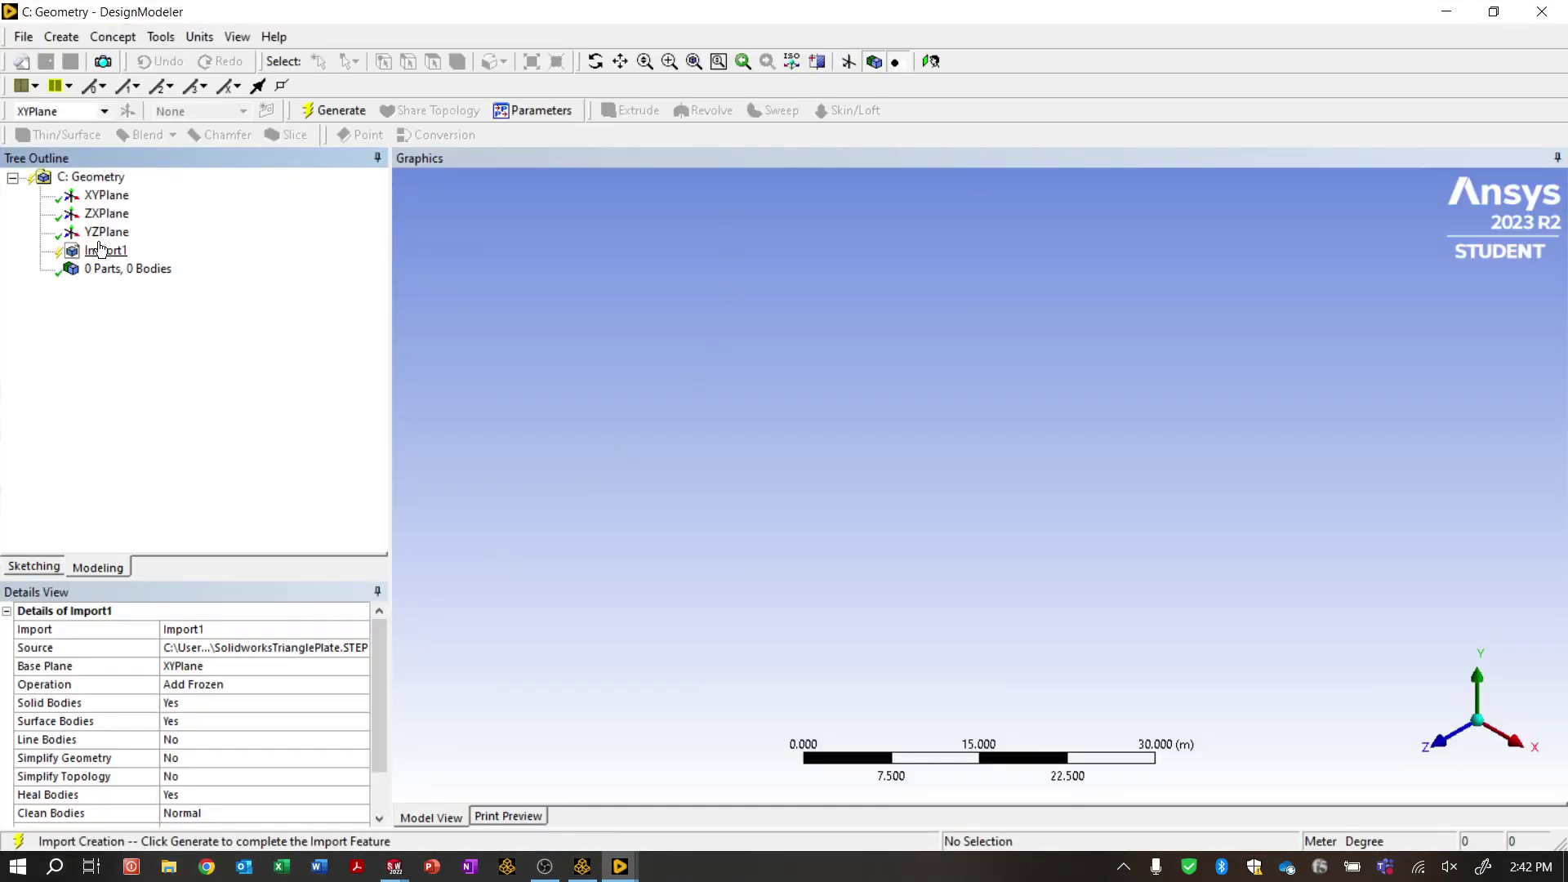
click(330, 114)
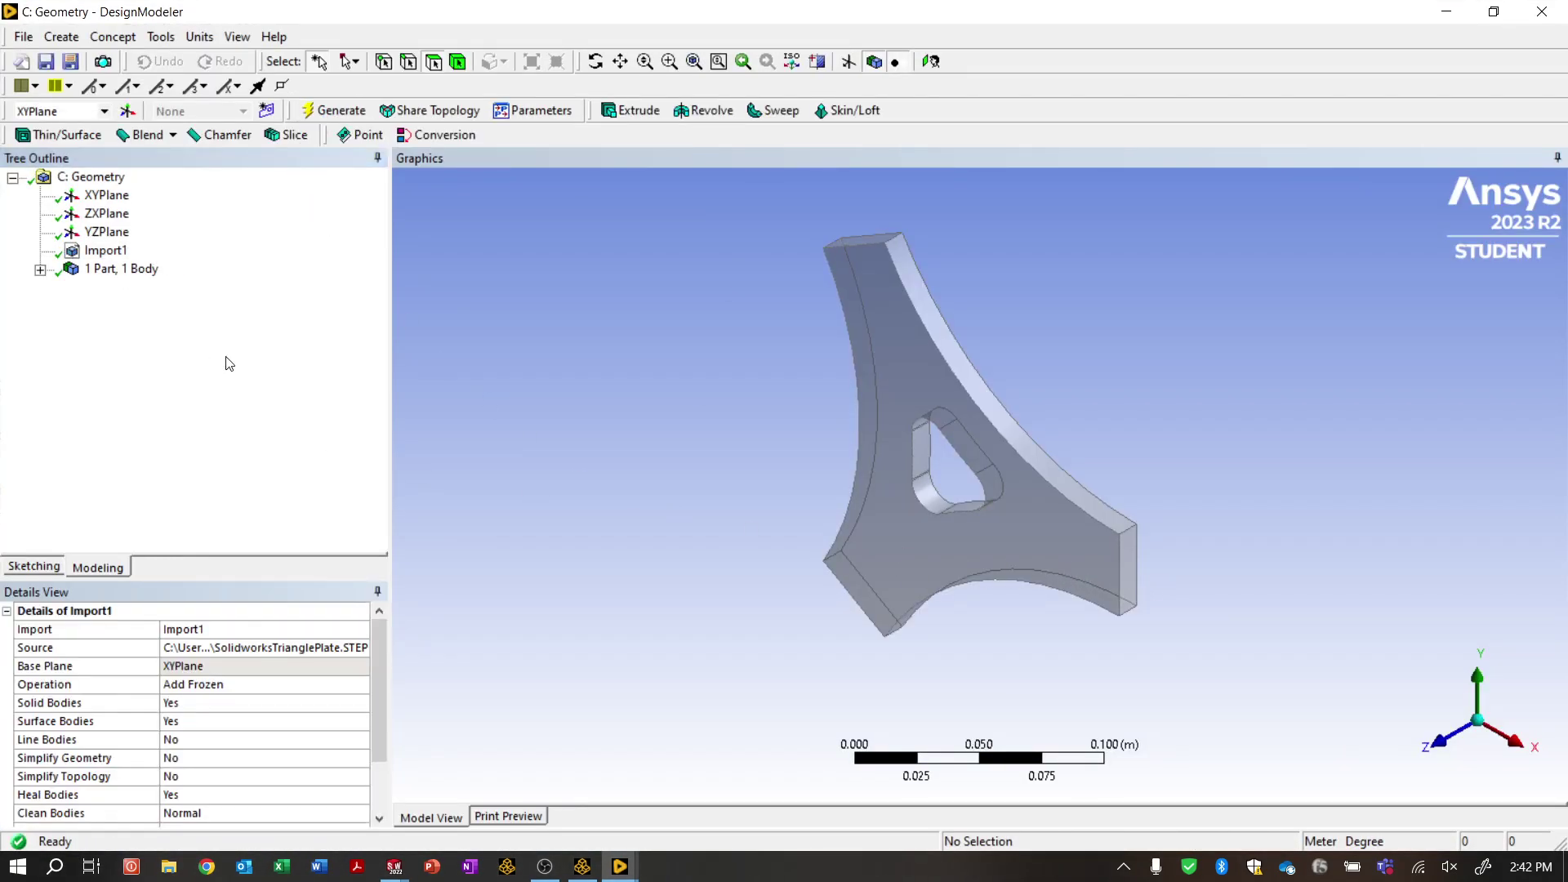
- Create a surface from the large plate face lying on the XY plane, using Surfaces From Faces with Add Frozen and No Healing
click(106, 195)
middle_drag(1250, 630, 1113, 690)
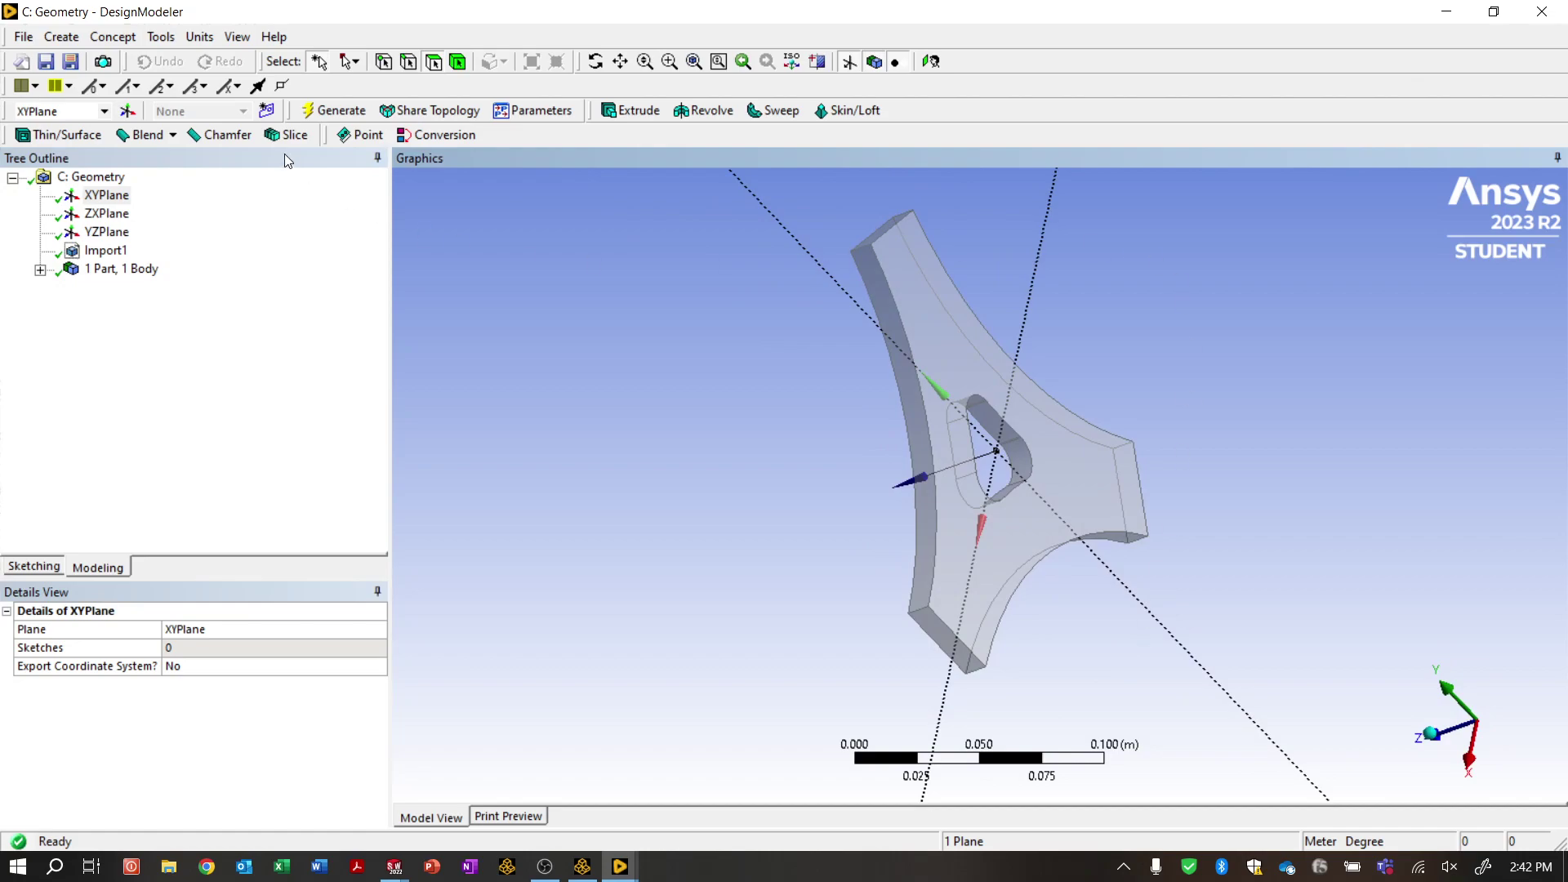
click(113, 37)
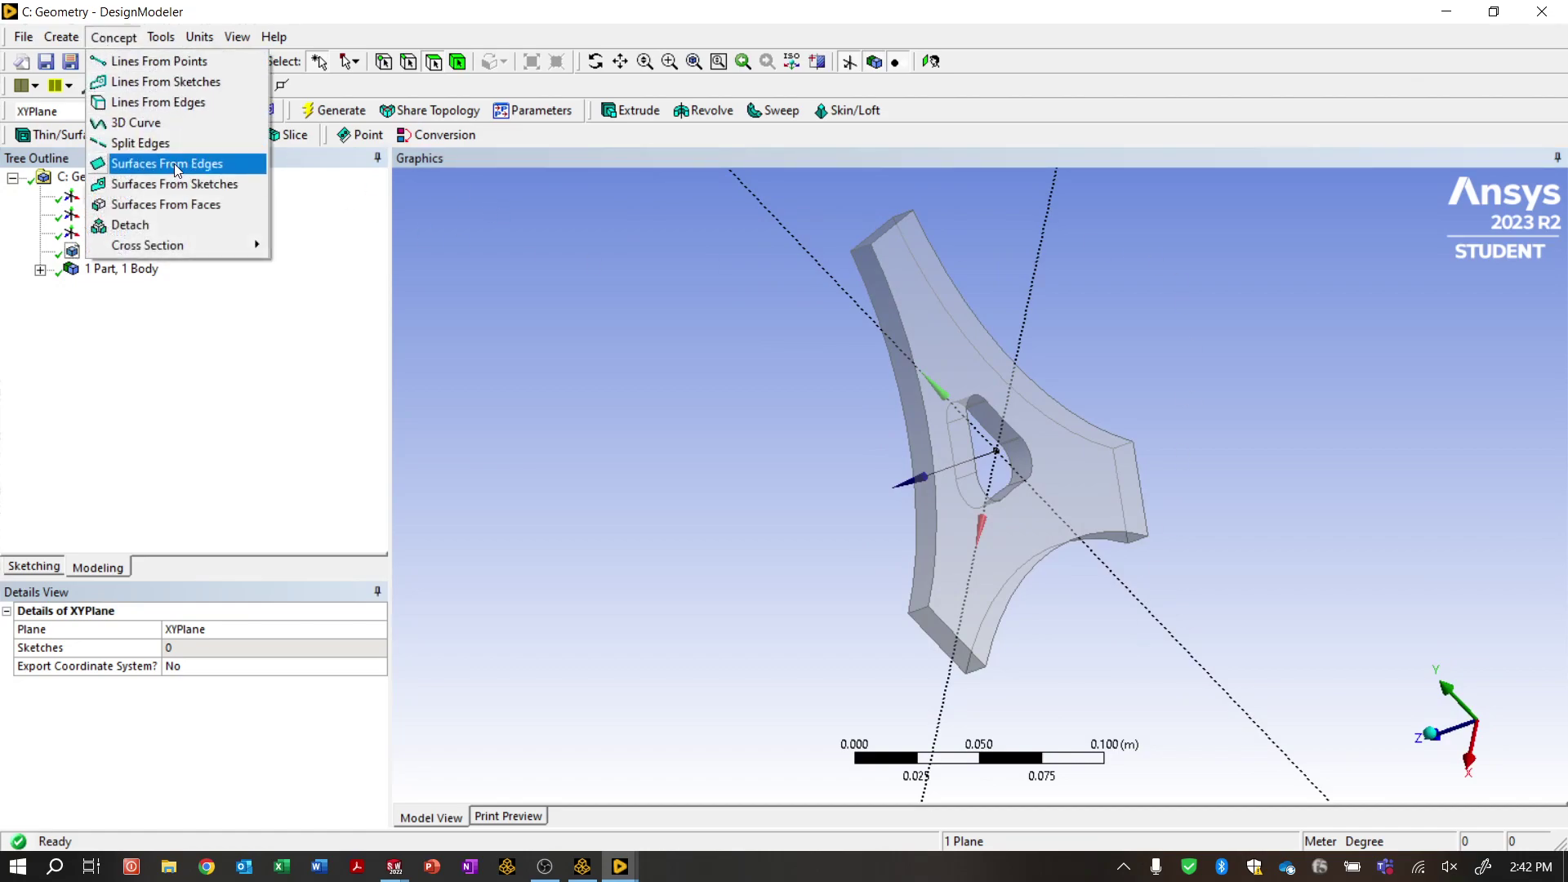
click(175, 205)
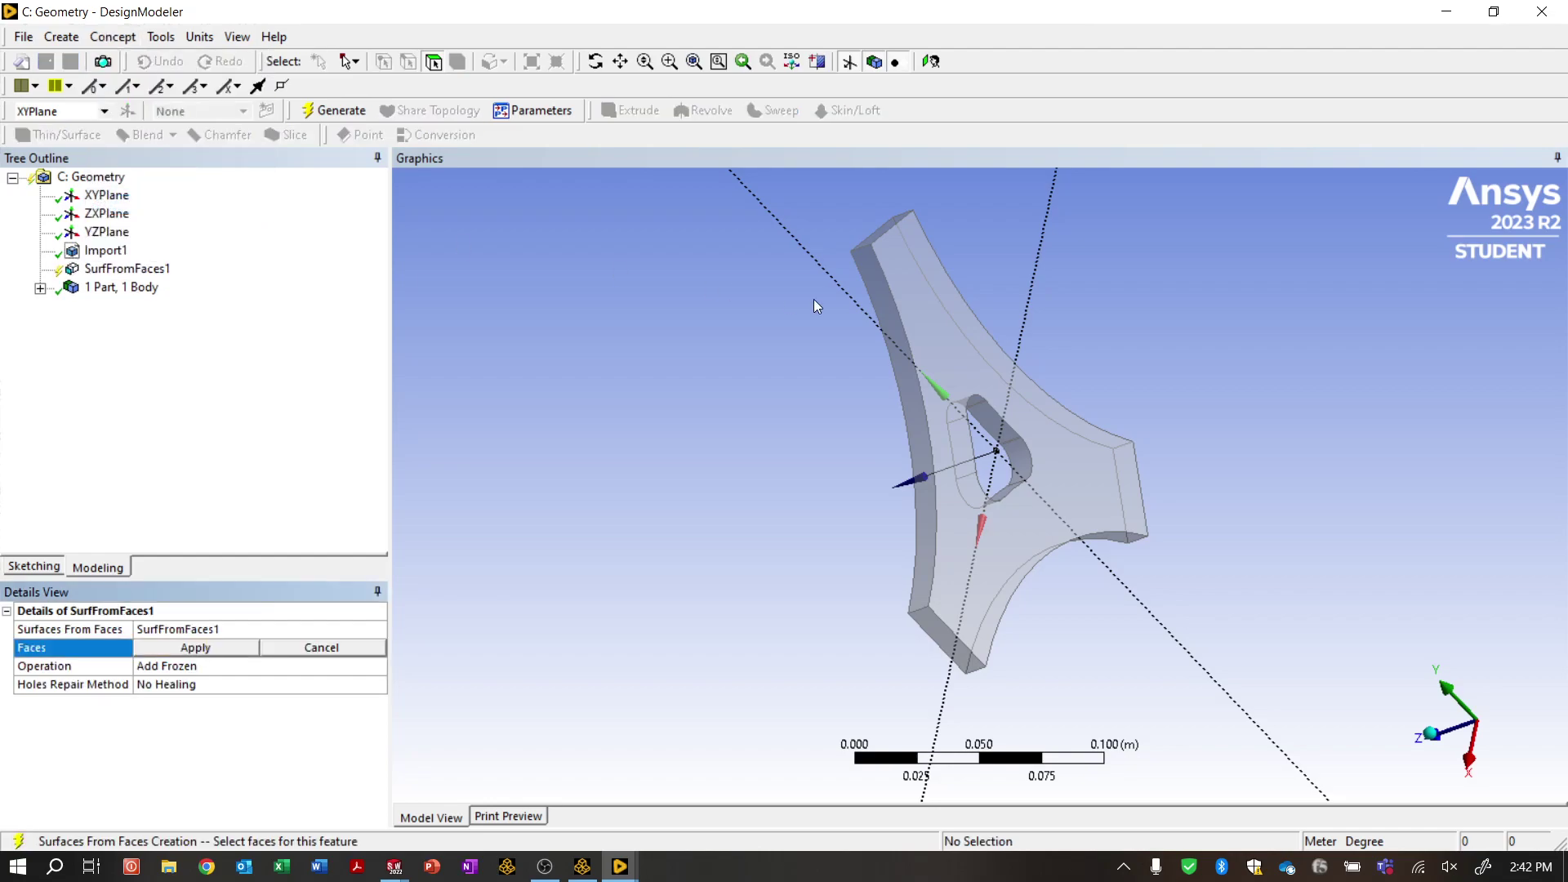
click(949, 322)
click(194, 647)
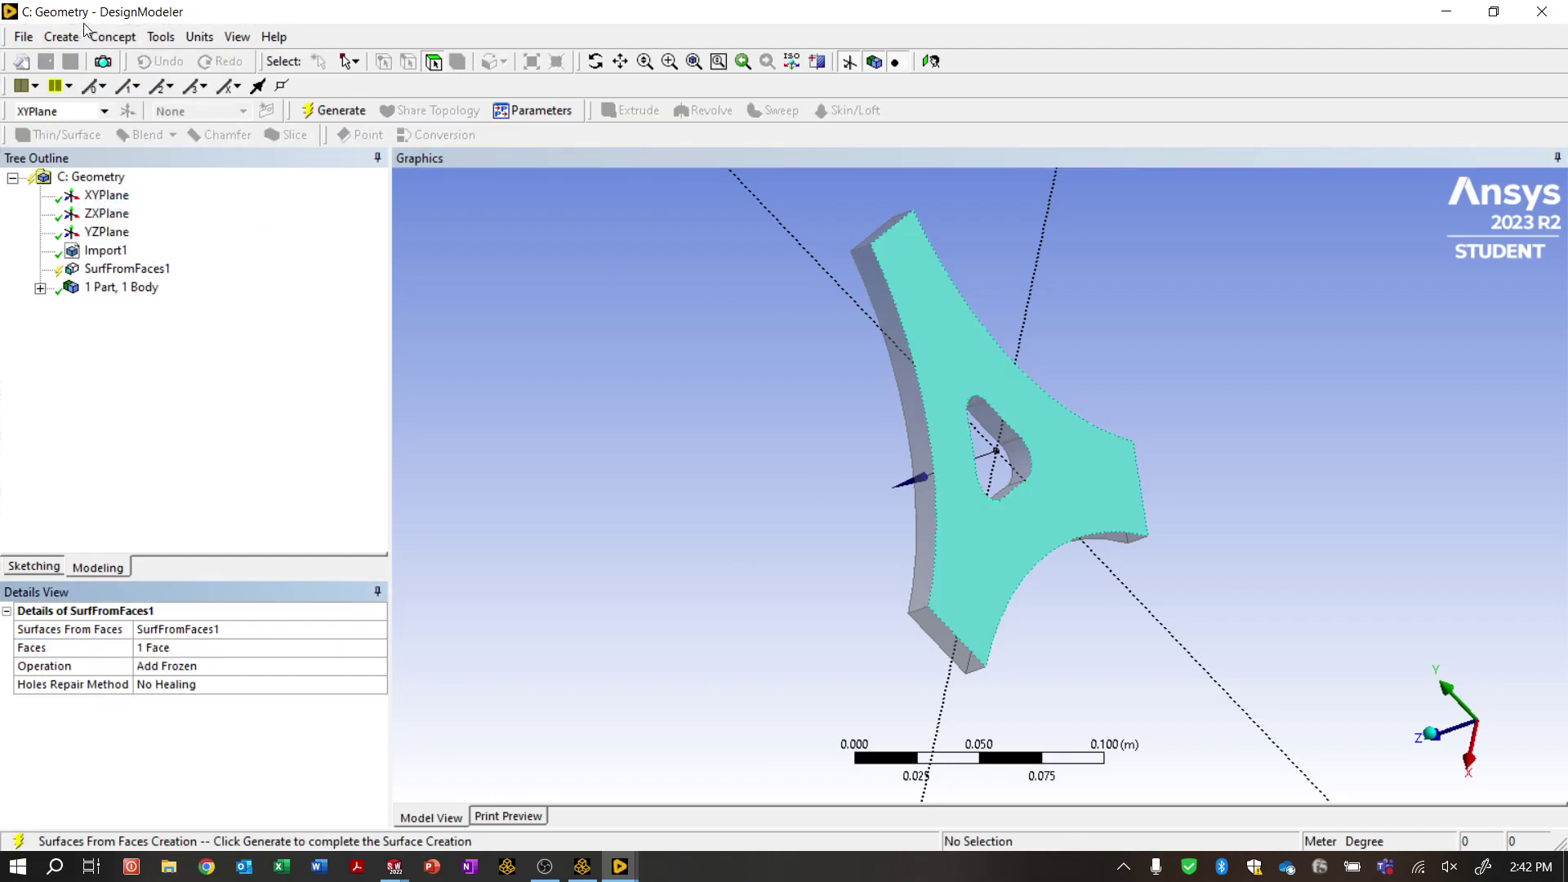
click(342, 111)
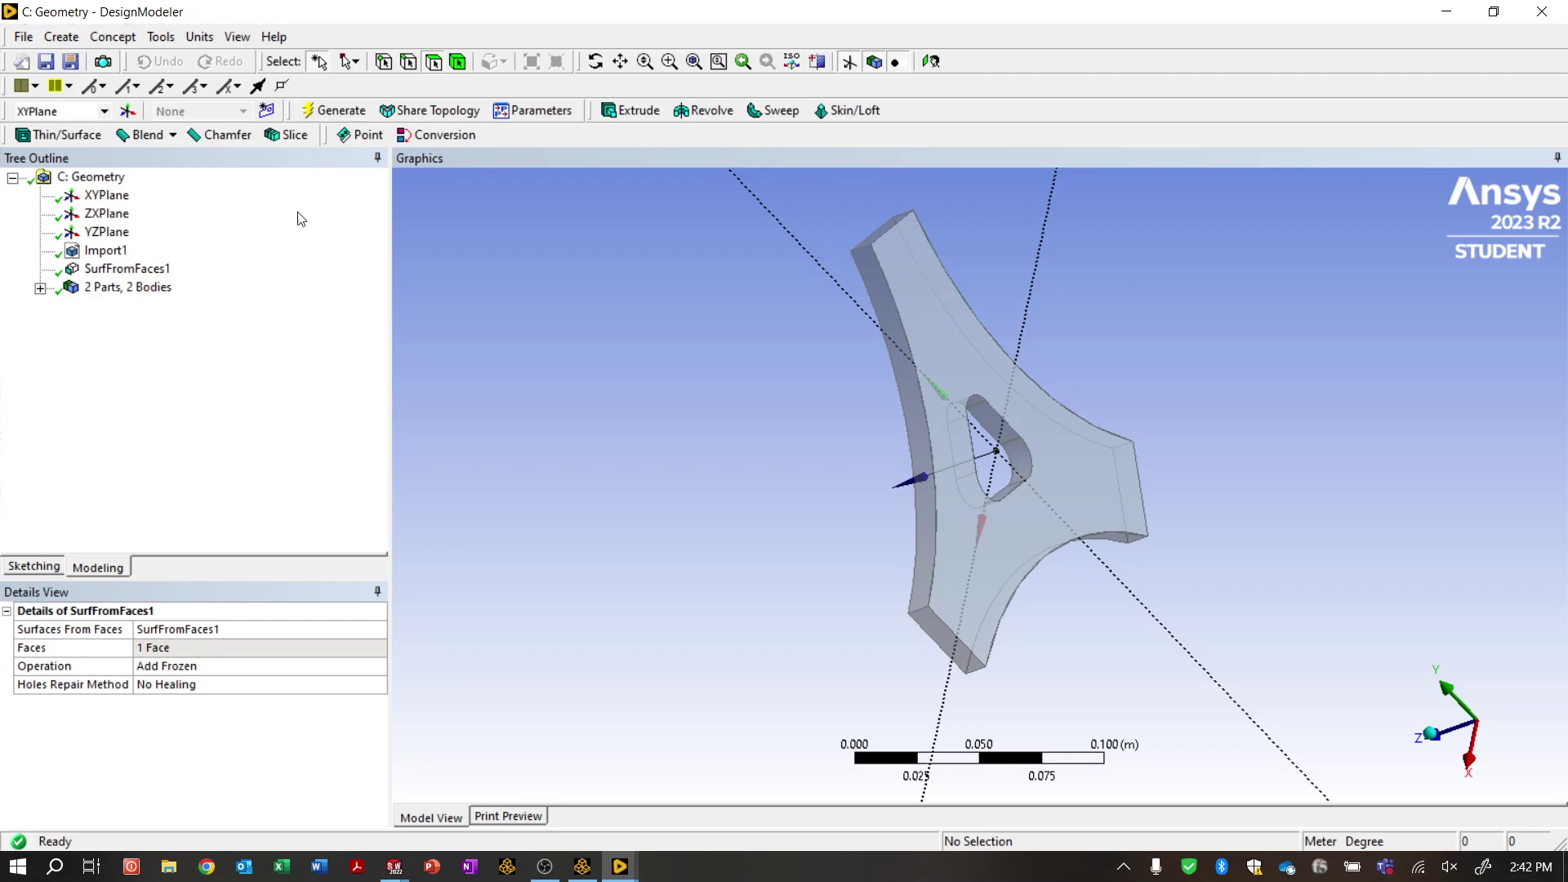
- Suppress the solid SolidworksTrianglePlate body and view the plate edge-on
click(39, 288)
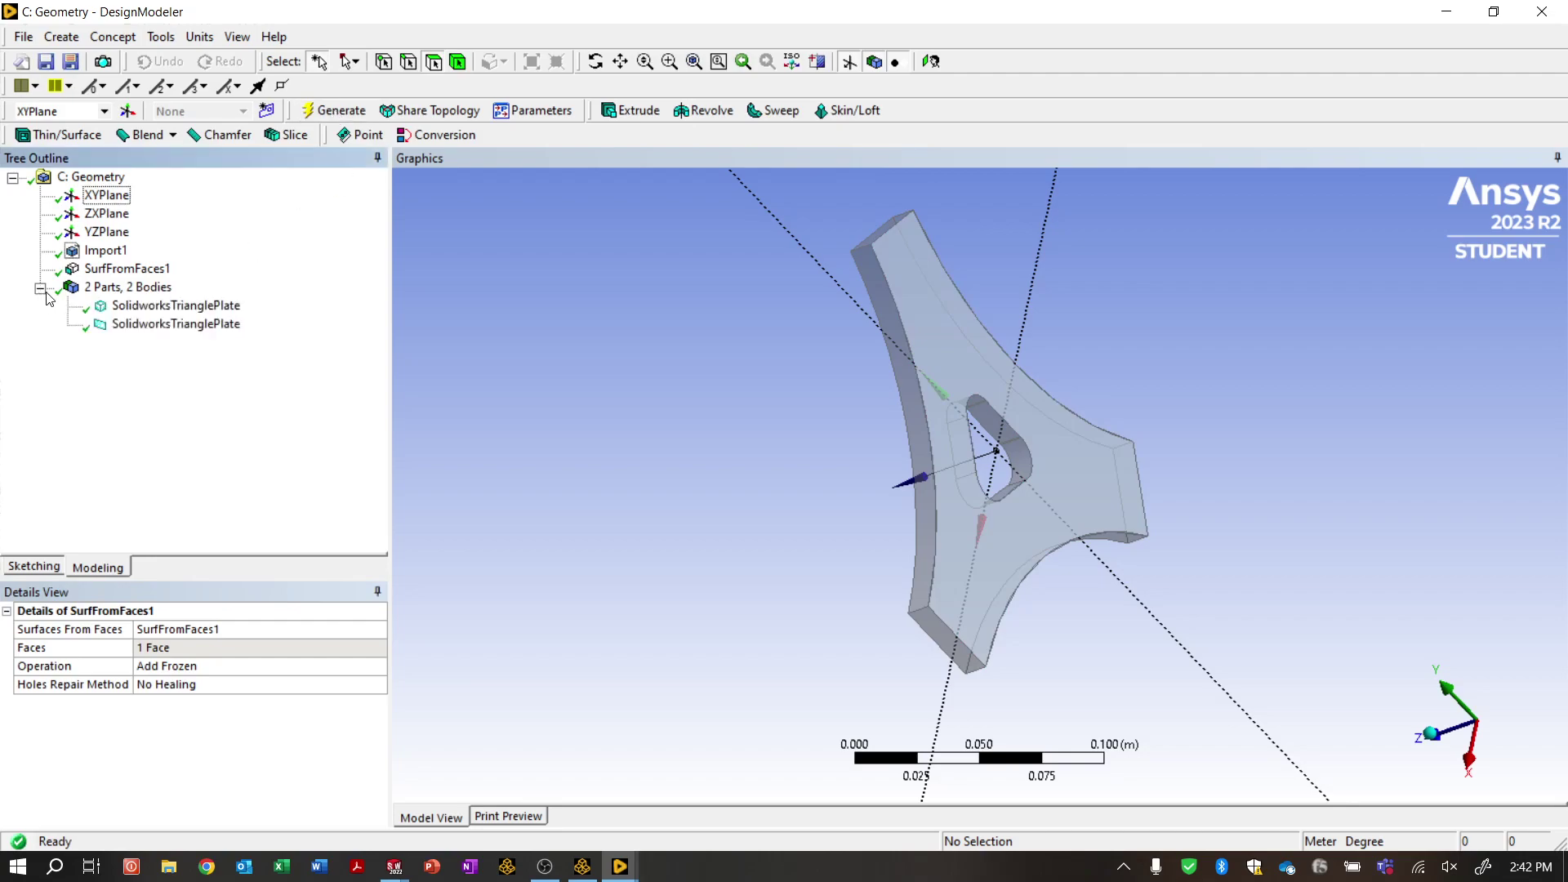
right_click(130, 305)
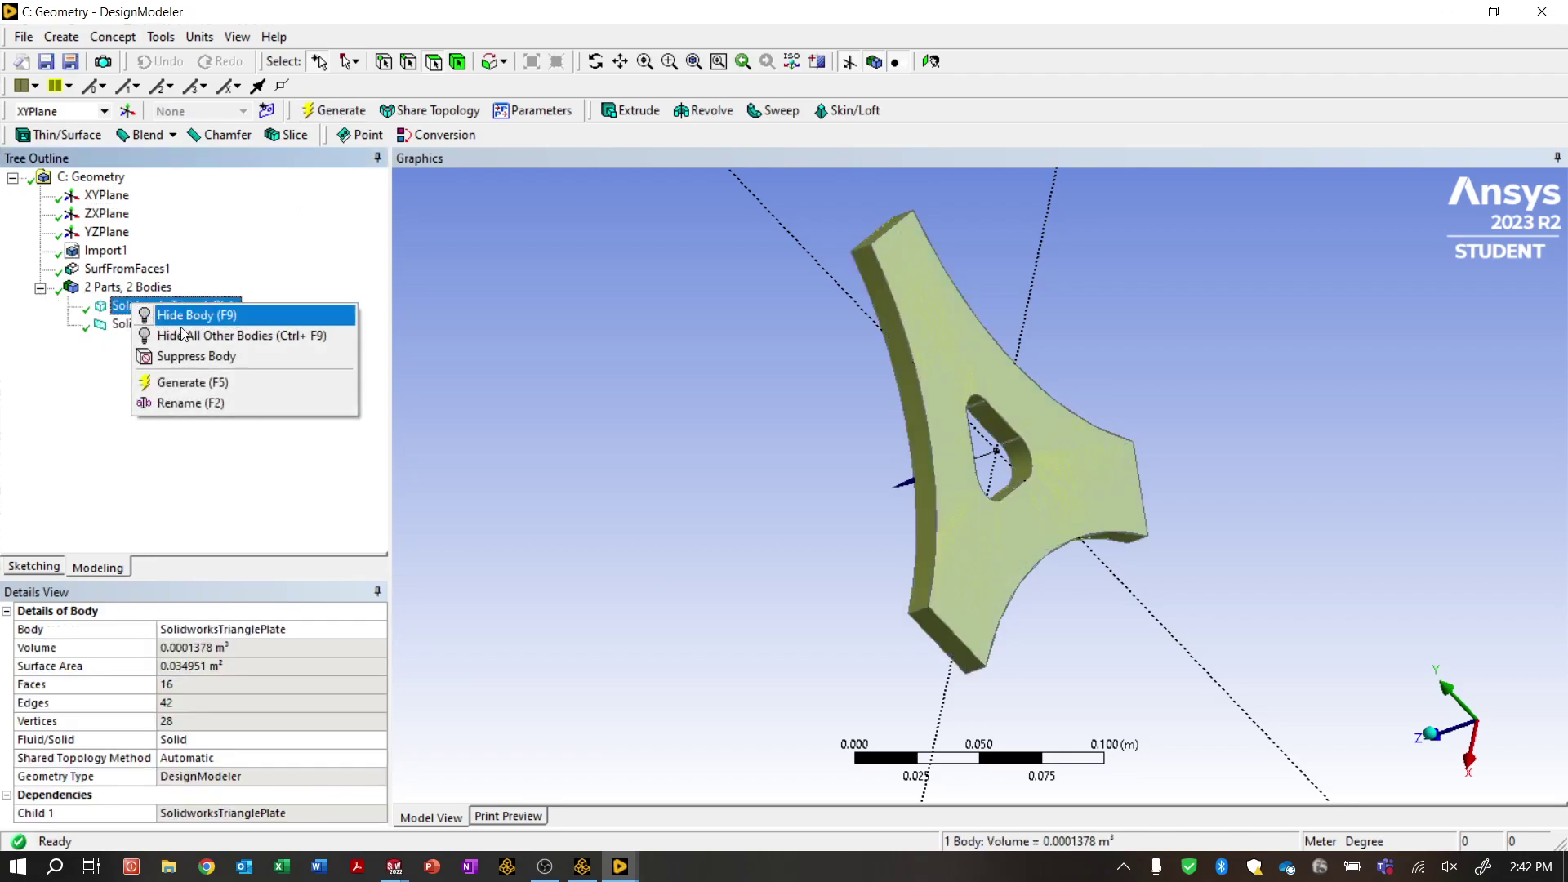
click(196, 357)
middle_drag(767, 463, 858, 427)
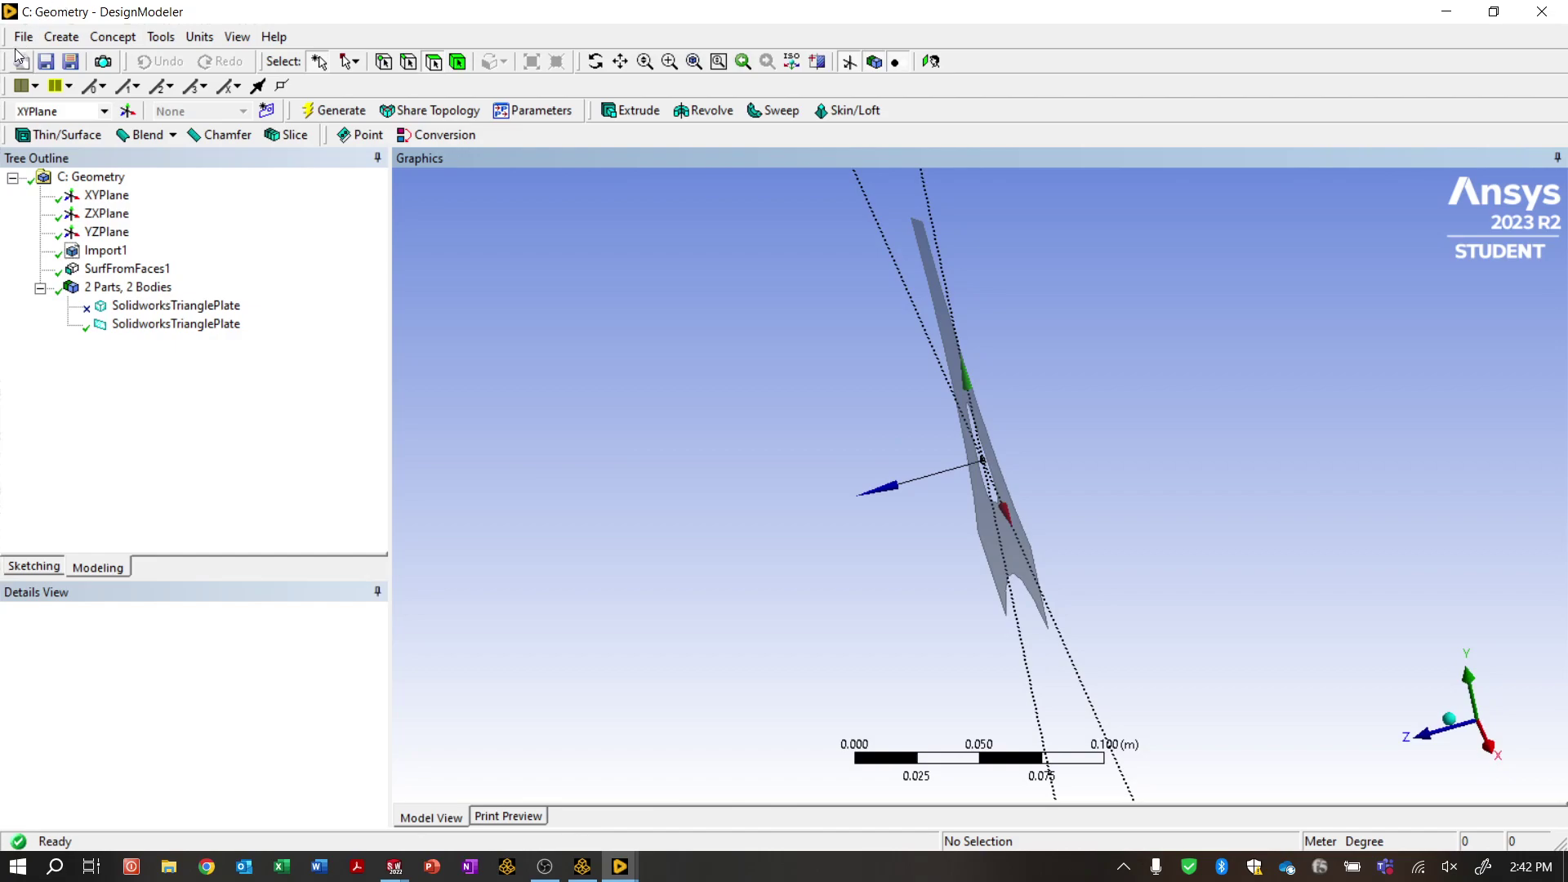
- Switch to Workbench, add a Static Structural system linked to system C's Geometry, and set its geometry analysis type to 2D
click(582, 868)
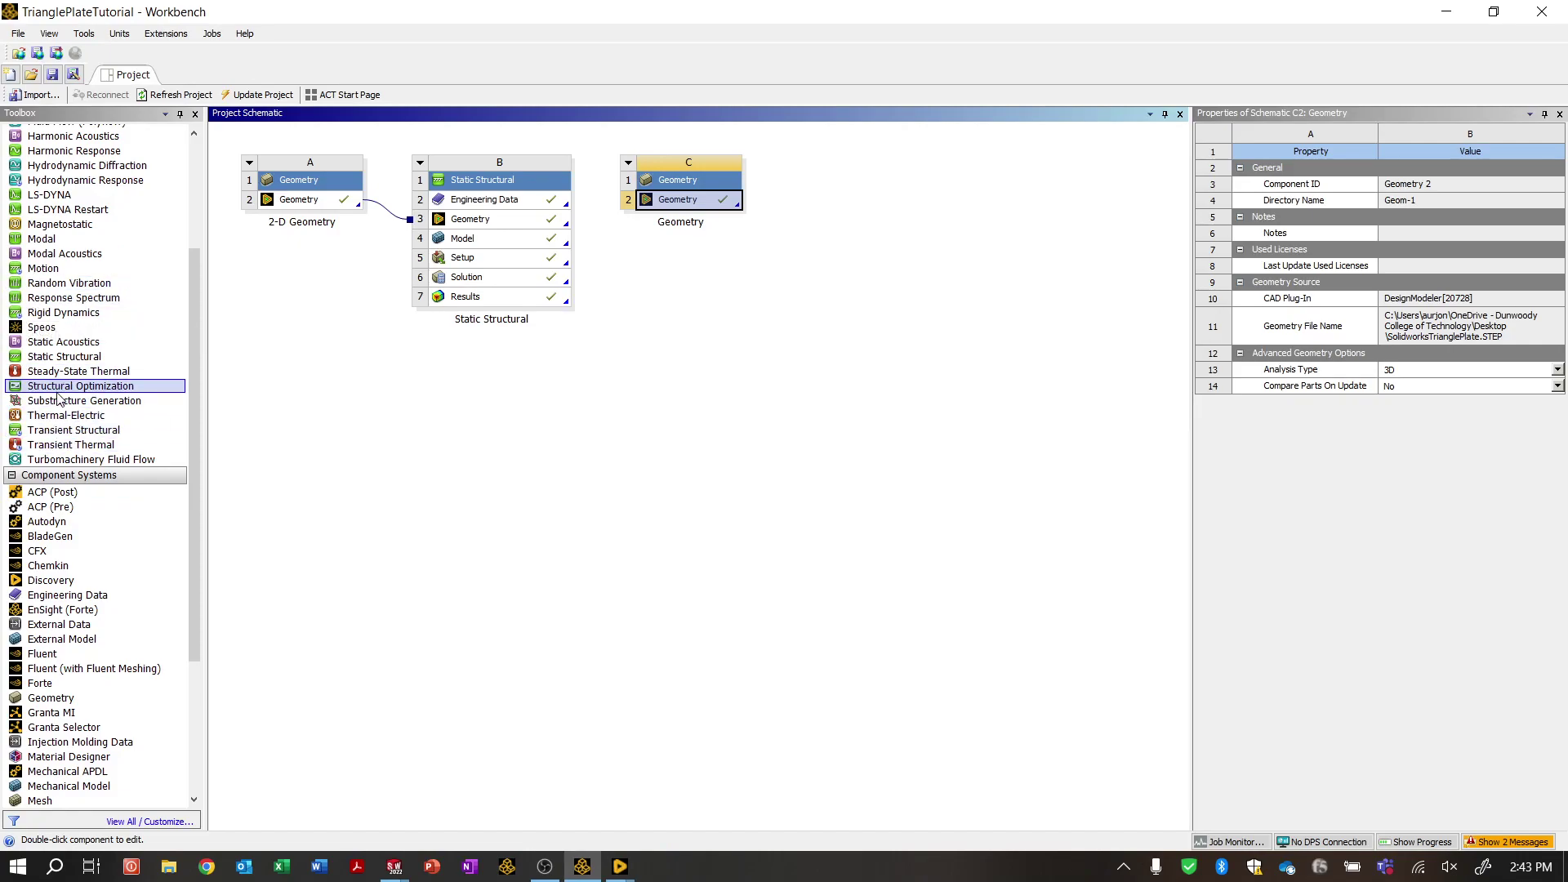
drag(64, 357, 678, 201)
click(917, 226)
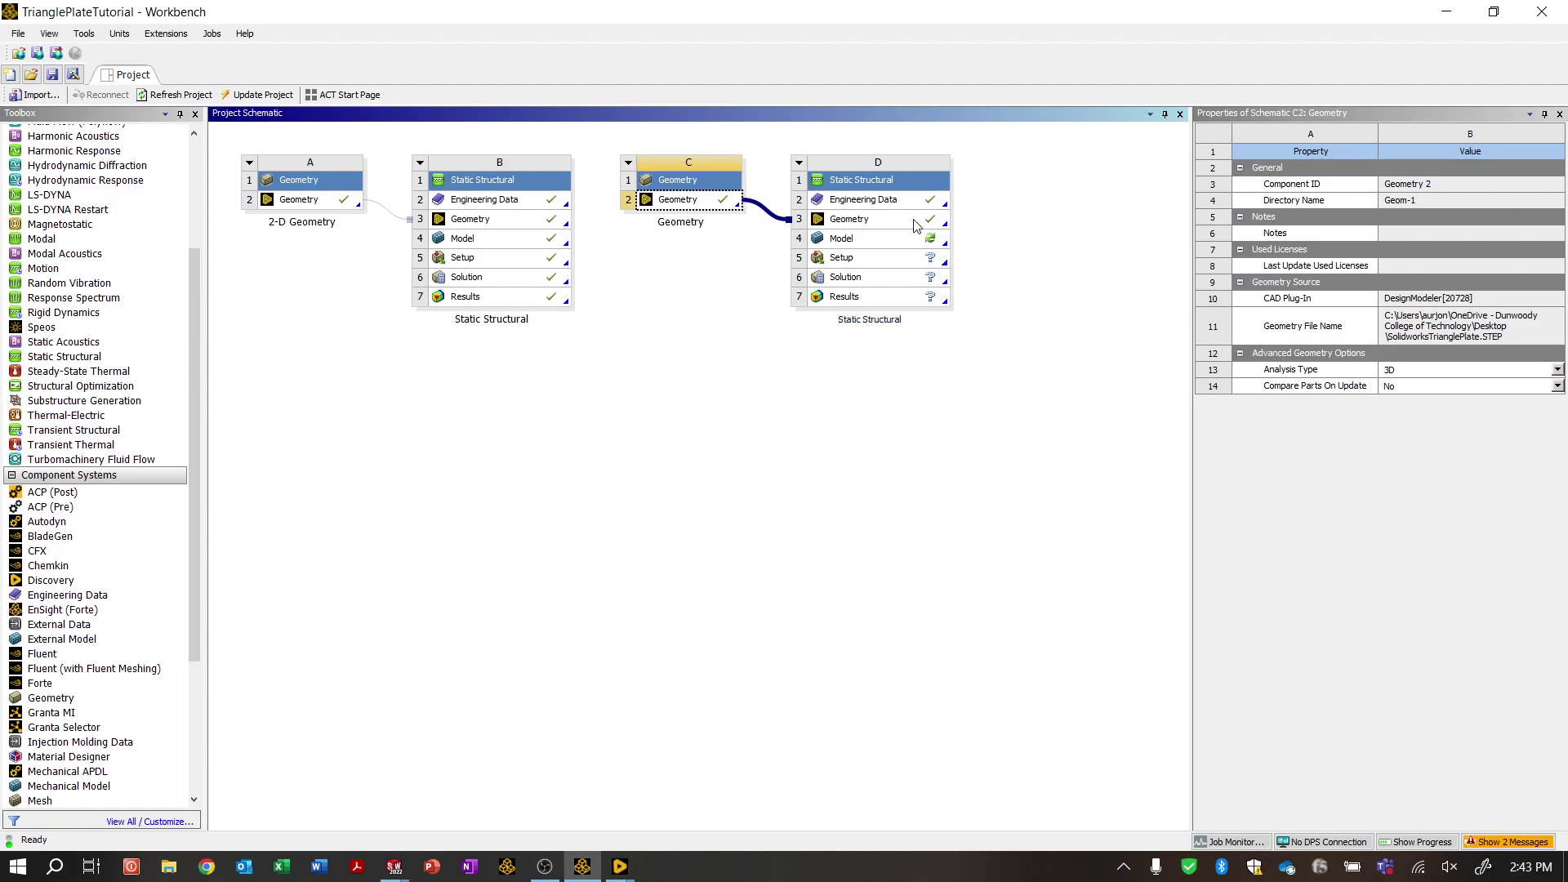
click(1558, 369)
click(1080, 400)
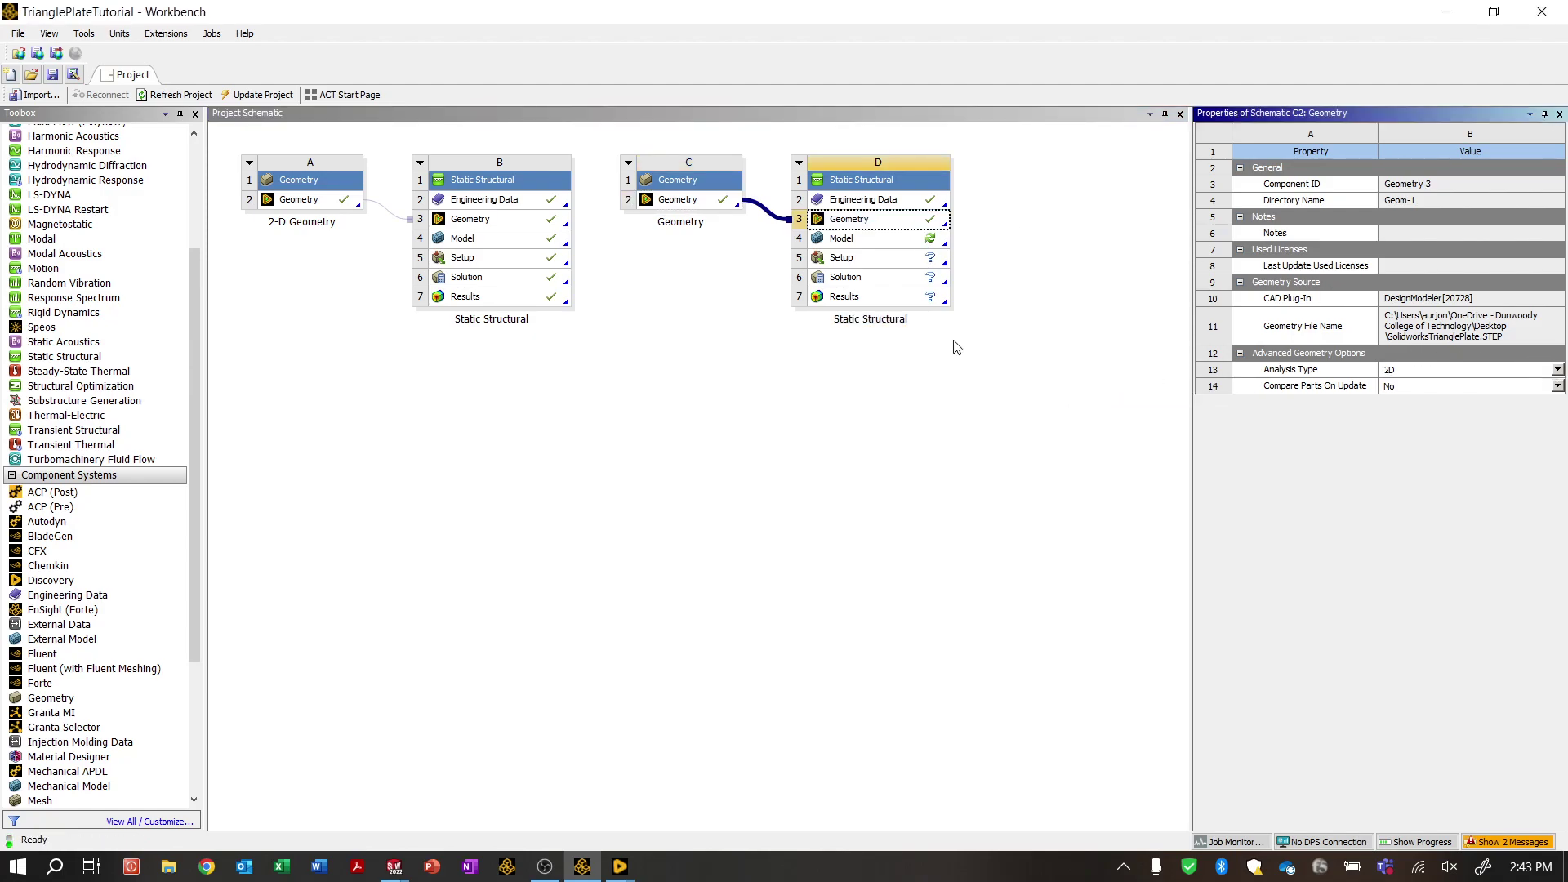
- Select the new Static Structural system's Model cell, then switch to SOLIDWORKS and close it
click(882, 245)
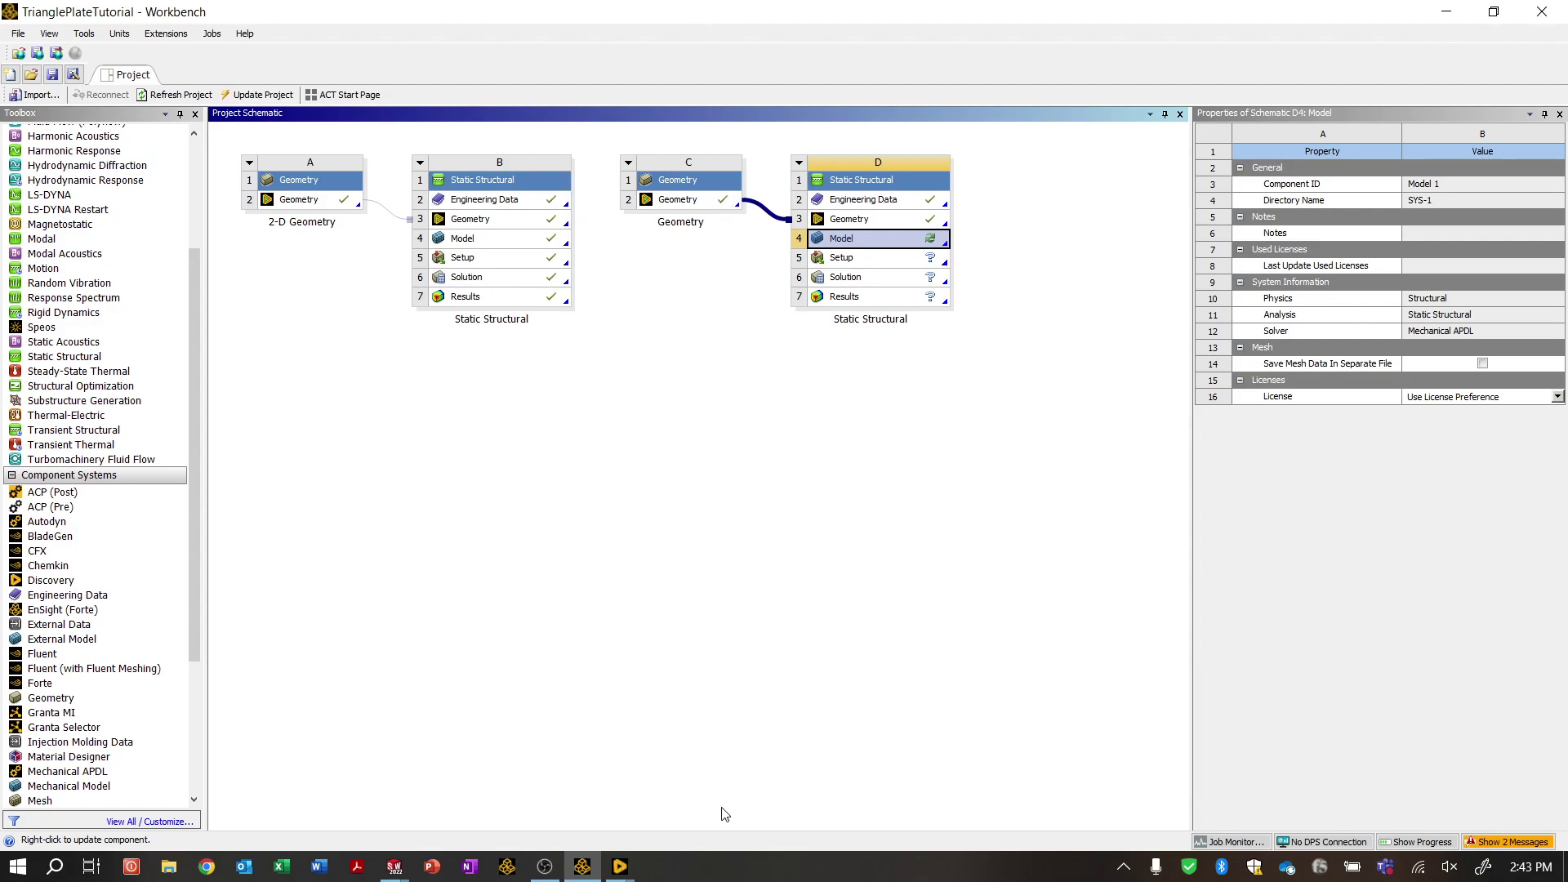
click(396, 866)
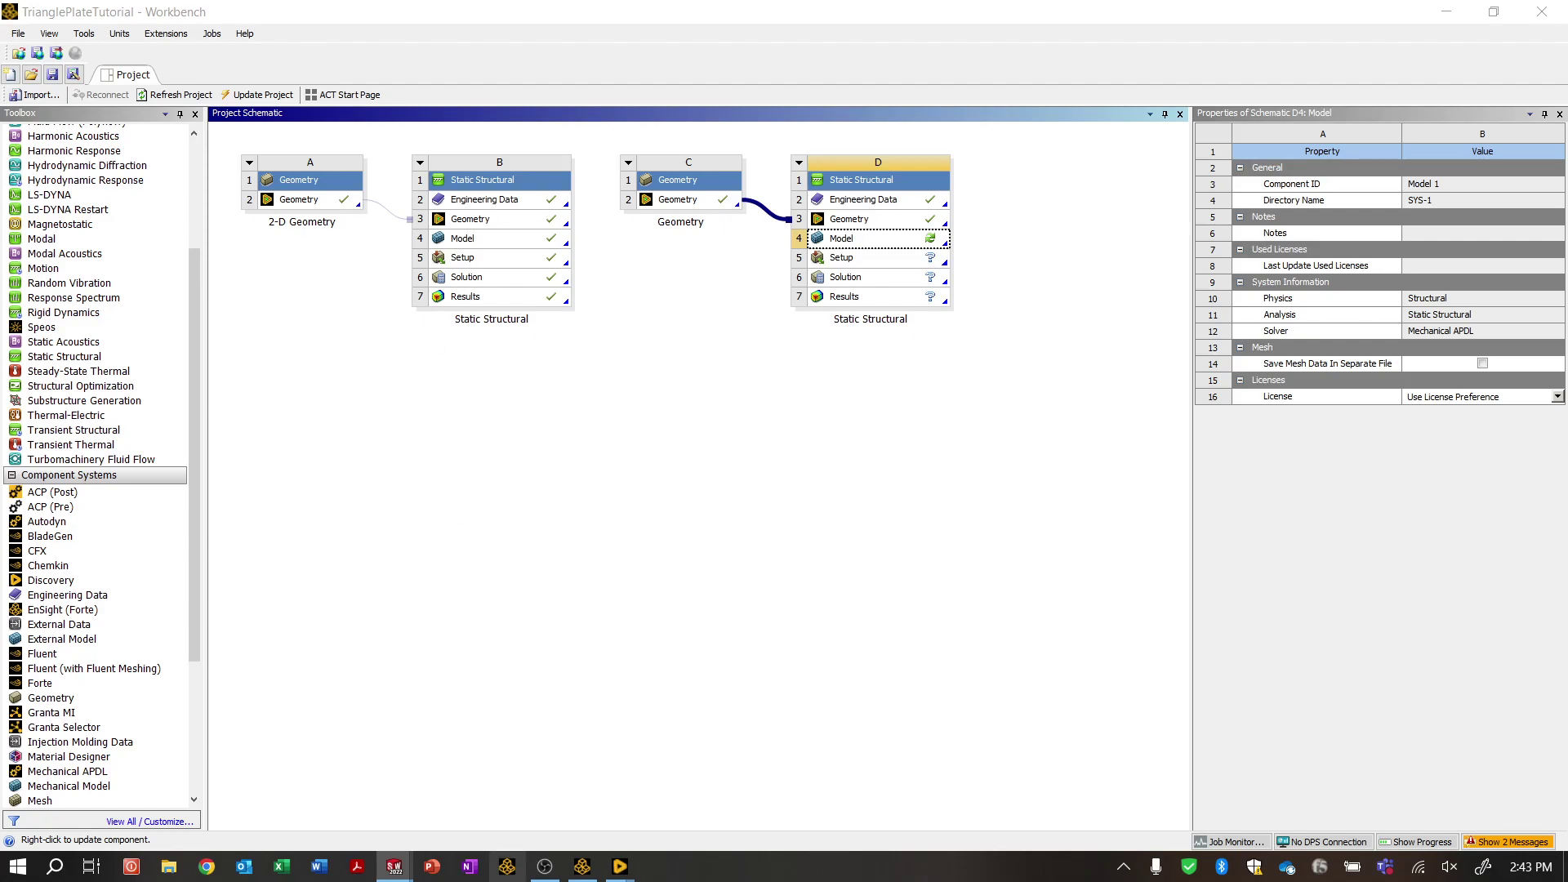
mouse_move(395, 867)
click(538, 807)
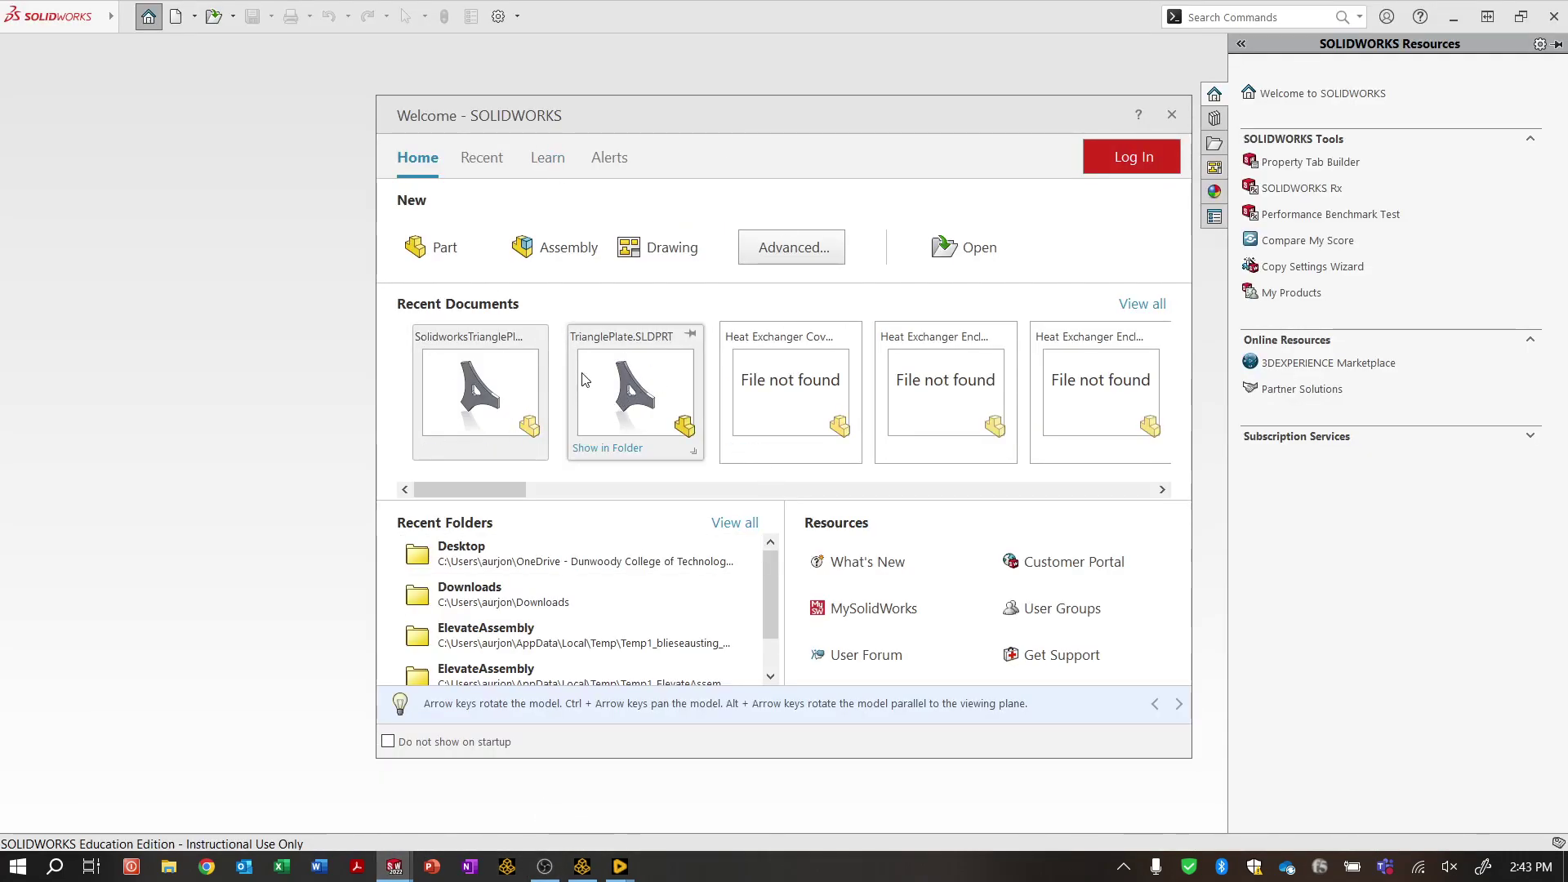
click(1554, 18)
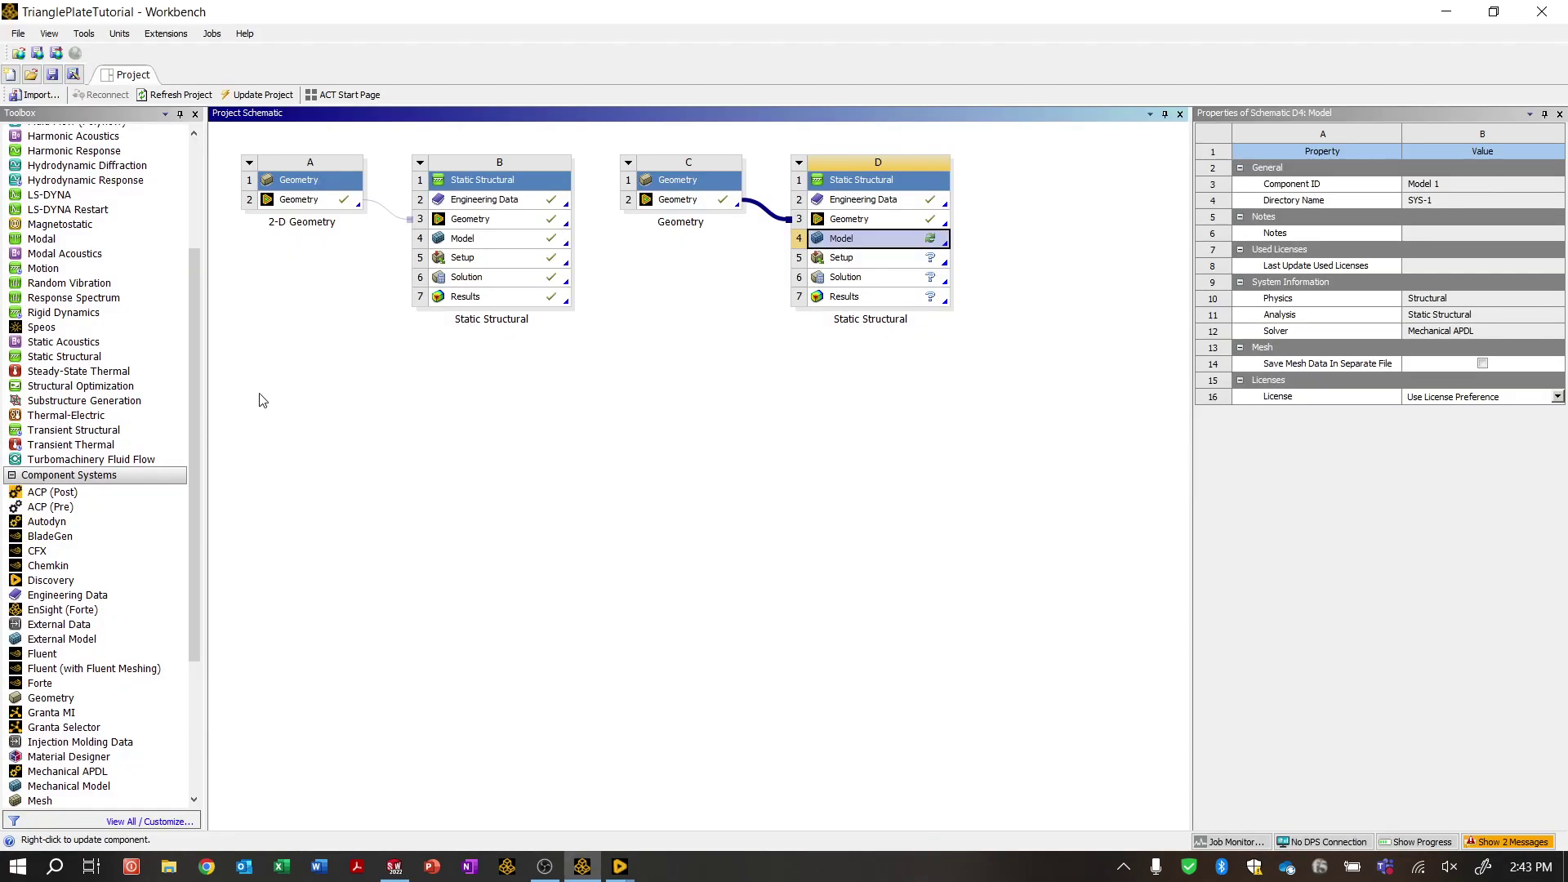